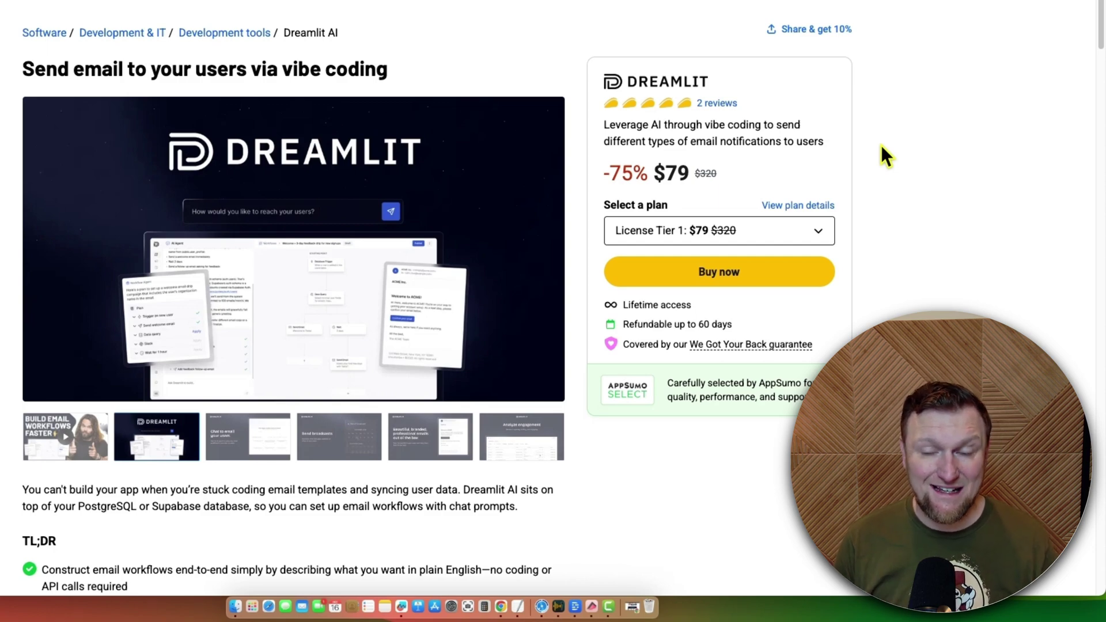
# - Scroll the AppSumo Dreamlit AI page past the feature sections to the $79, $219 and $419 tier cards
pyautogui.scroll(-5, 574, 336)
pyautogui.scroll(-2, 510, 334)
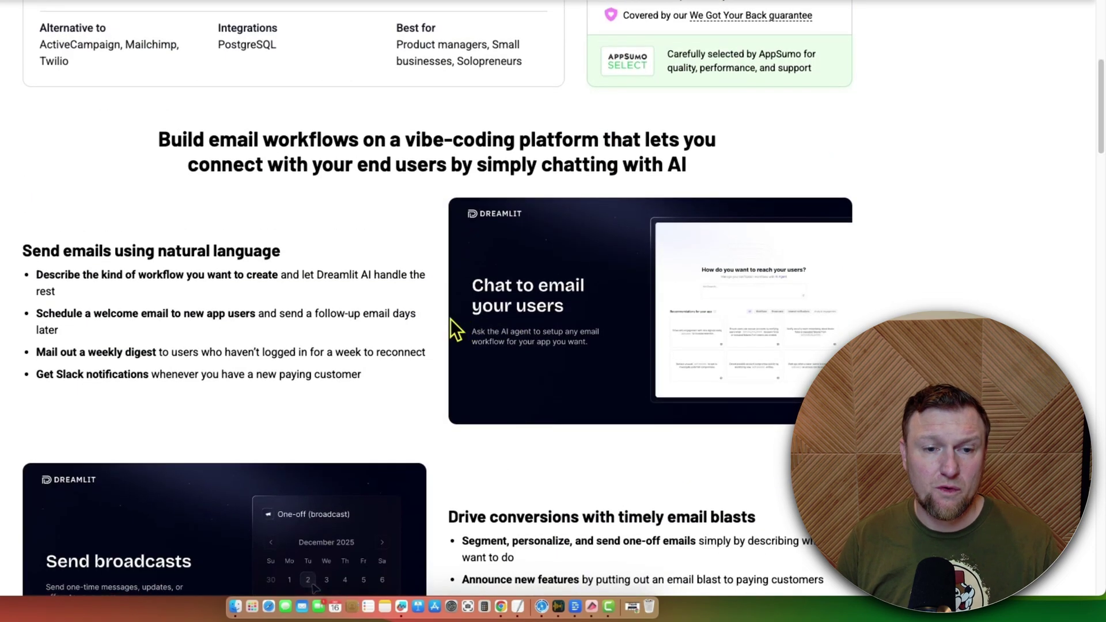
pyautogui.moveTo(159, 67); pyautogui.dragTo(736, 111)
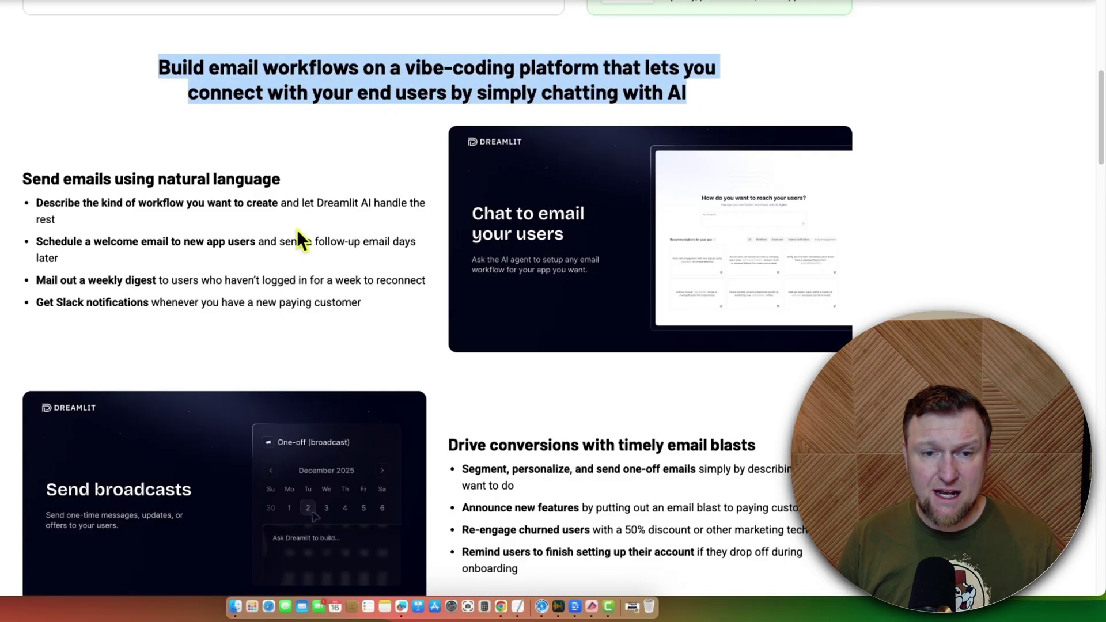
pyautogui.scroll(-1, 297, 231)
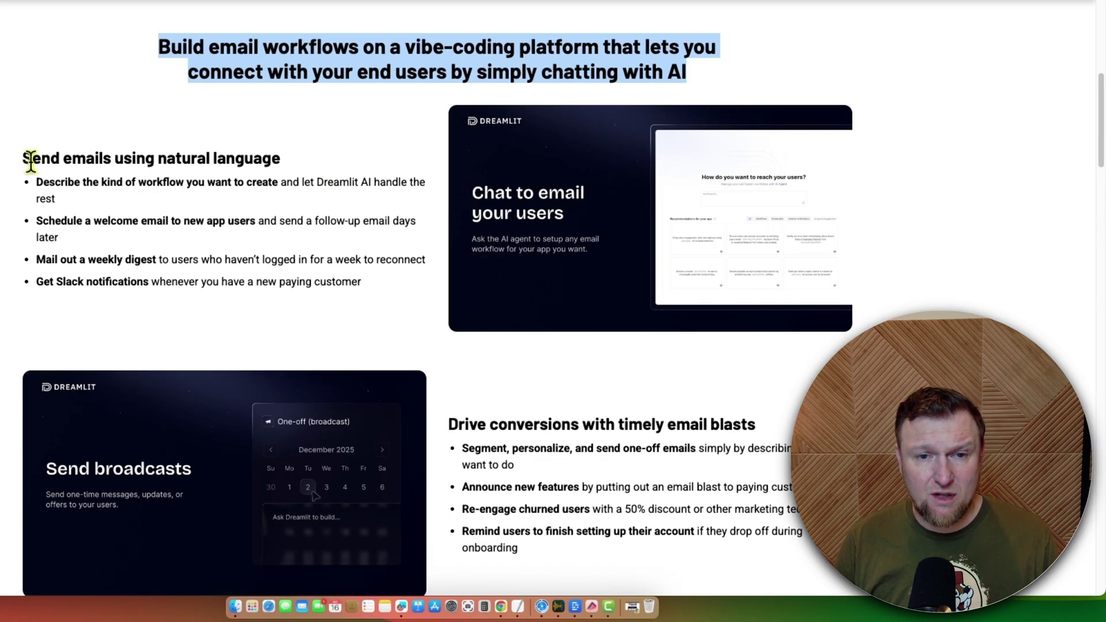
pyautogui.moveTo(31, 161); pyautogui.dragTo(462, 333)
pyautogui.scroll(-8, 542, 350)
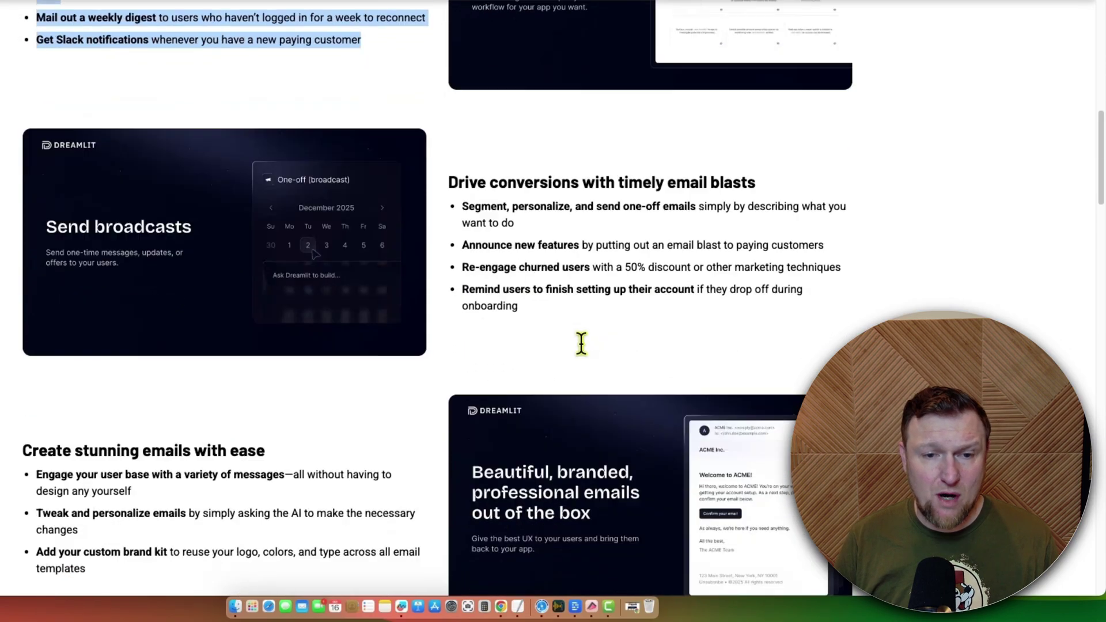
pyautogui.scroll(-1, 580, 344)
pyautogui.scroll(-20, 637, 363)
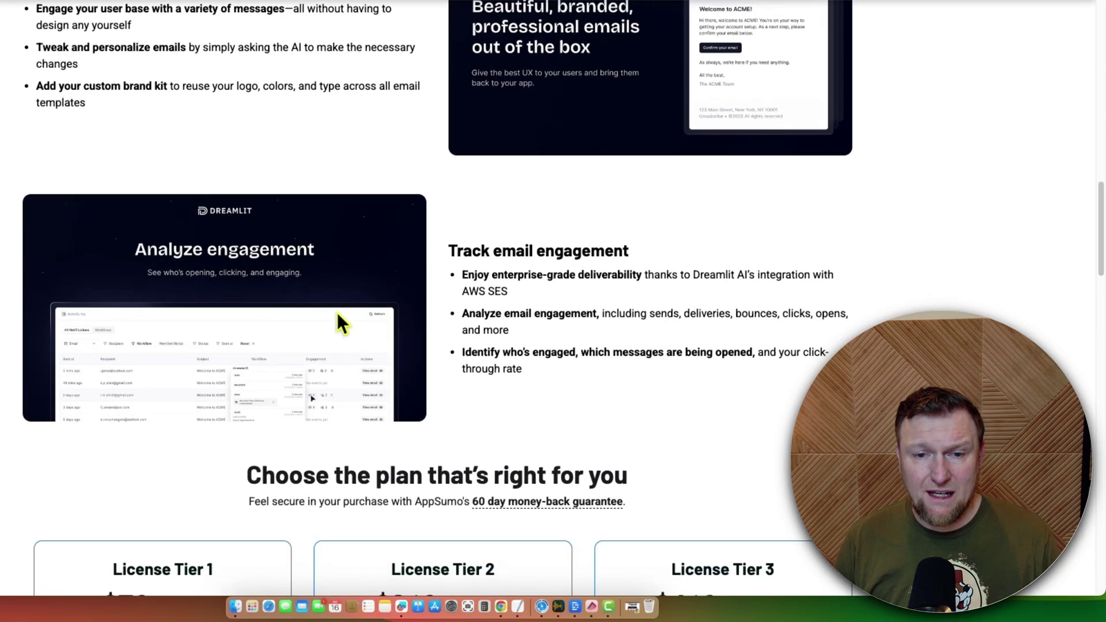
pyautogui.scroll(1, 521, 353)
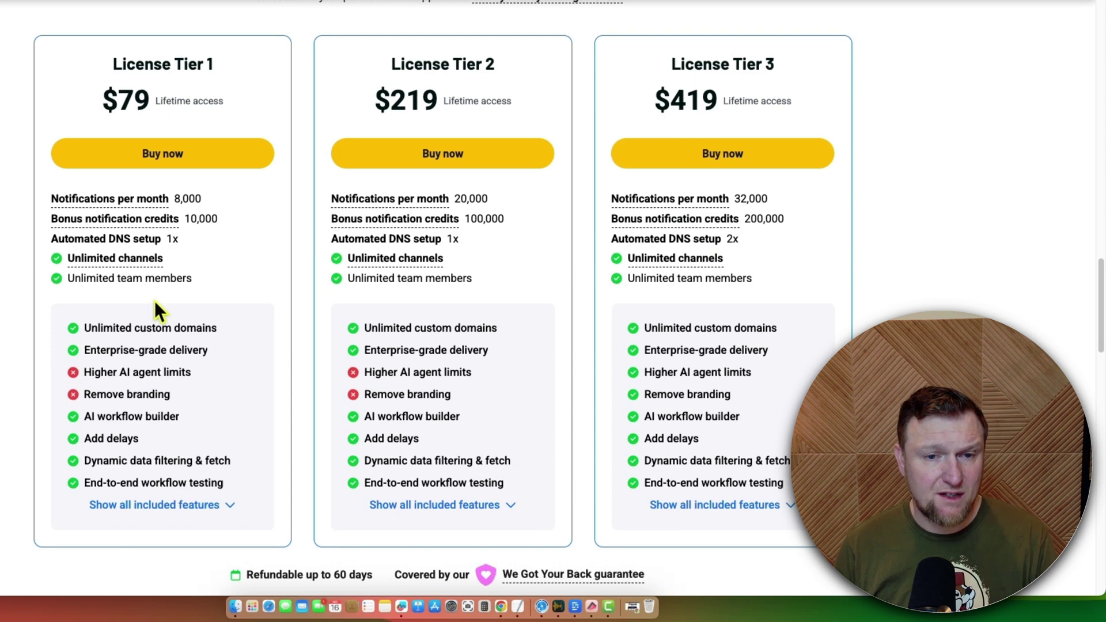
# - Highlight Tier 1's missing Higher AI agent limits and Remove branding features
pyautogui.scroll(-1, 153, 302)
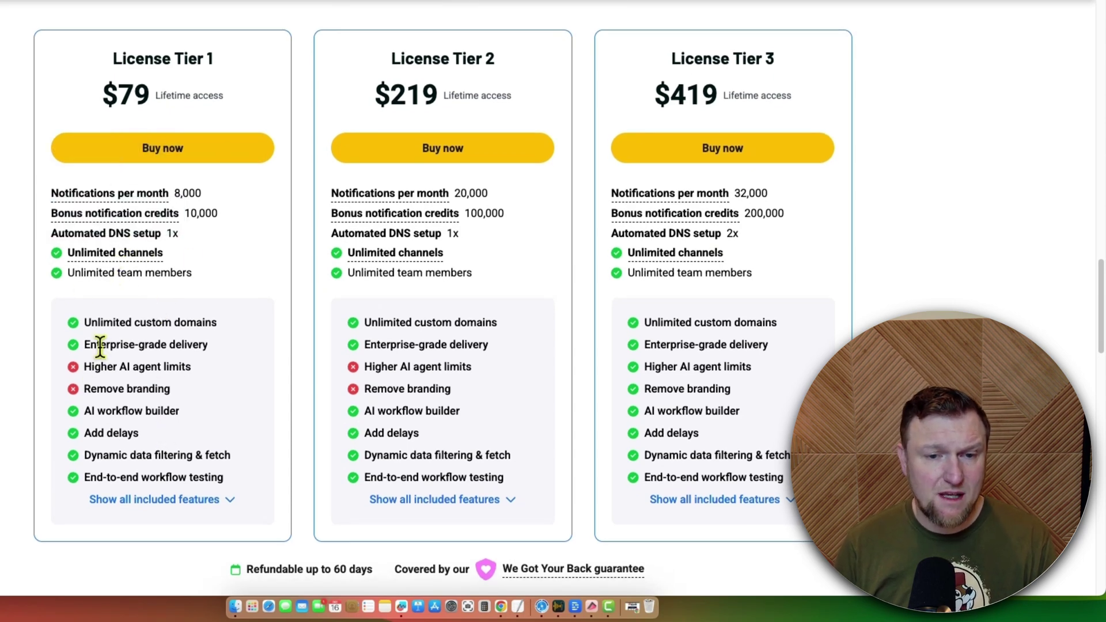
pyautogui.moveTo(86, 372); pyautogui.dragTo(189, 372)
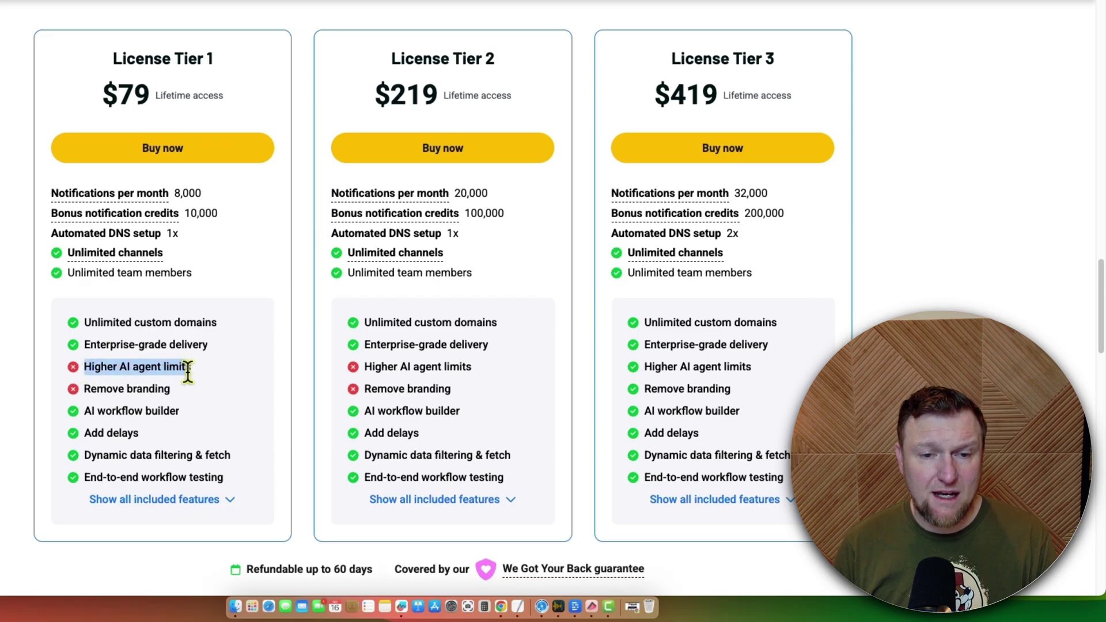
pyautogui.moveTo(106, 391); pyautogui.dragTo(189, 396)
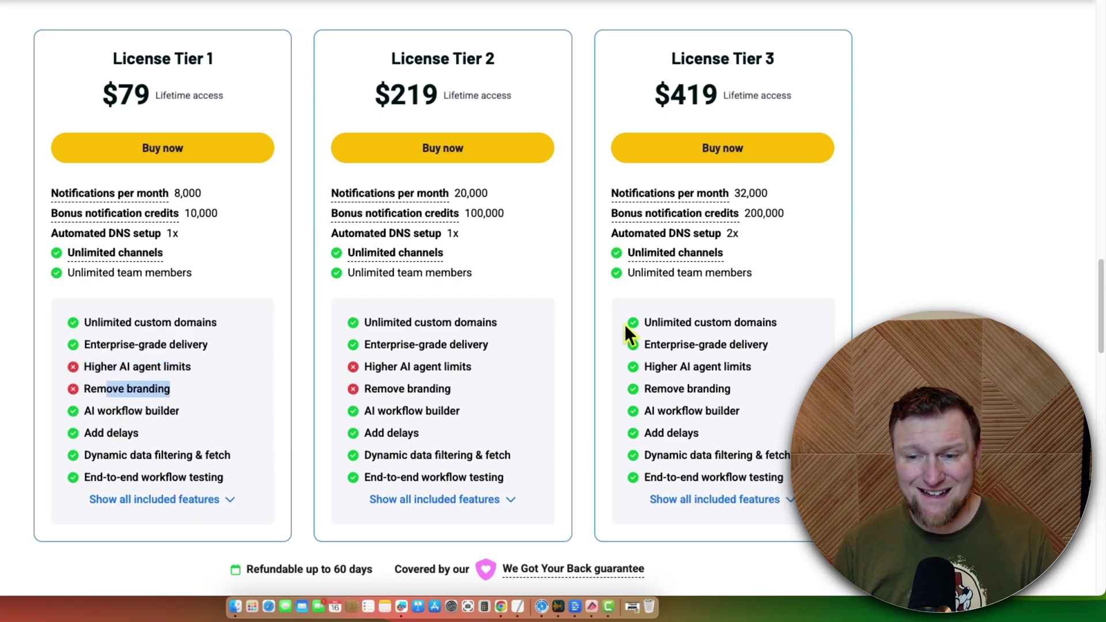
pyautogui.scroll(-3, 738, 386)
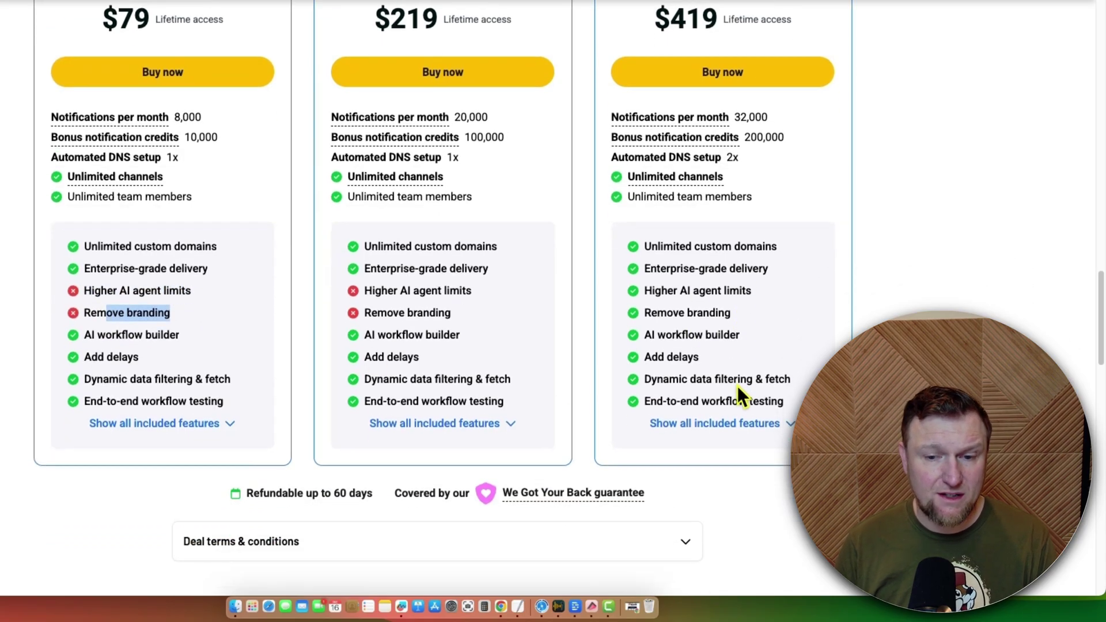
pyautogui.scroll(1, 245, 430)
# - Expand the full included-features lists for License Tiers 1, 2 and 3
pyautogui.click(236, 445)
pyautogui.scroll(-5, 247, 440)
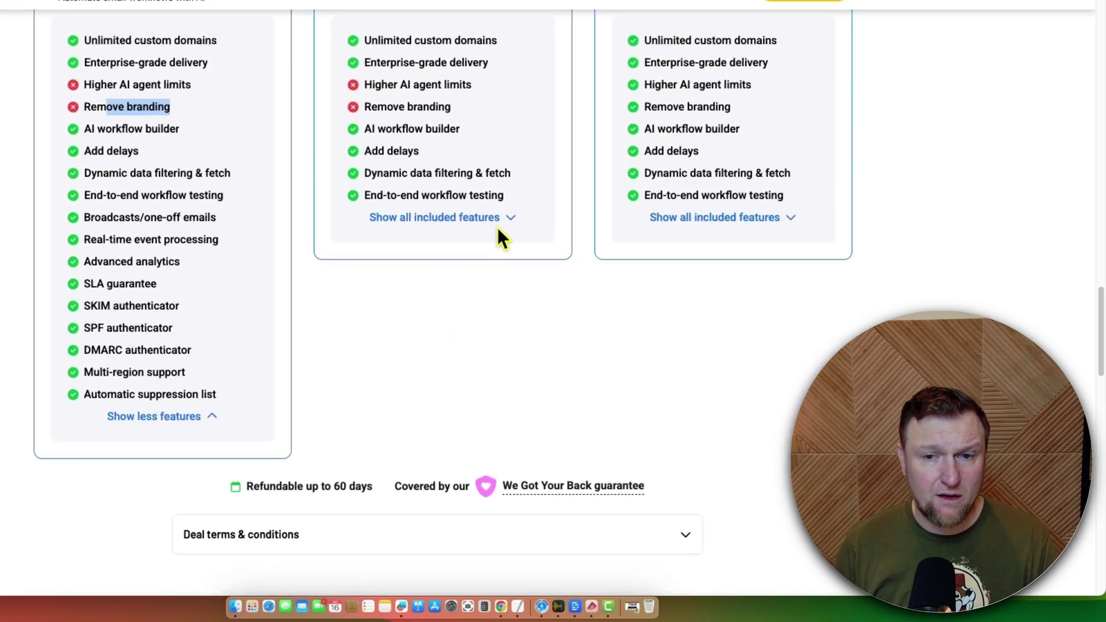
pyautogui.click(497, 220)
pyautogui.click(749, 217)
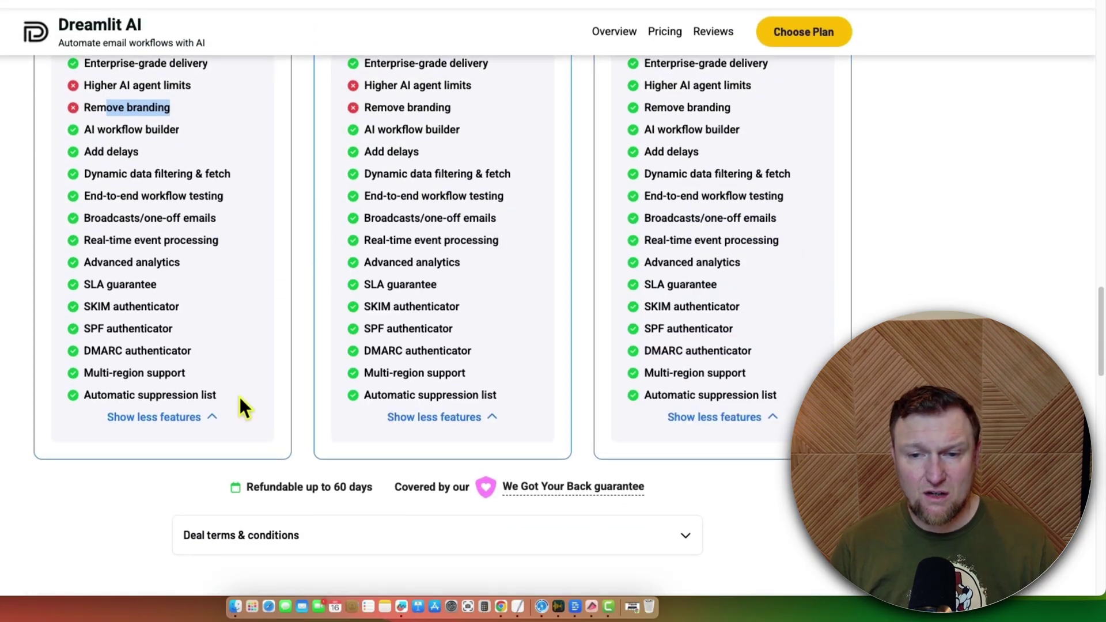
pyautogui.scroll(5, 240, 397)
# - Highlight Tier 2's 100,000 bonus credits and Tier 3's $419 price, 32,000 notifications and 200,000 credits
pyautogui.moveTo(383, 107); pyautogui.dragTo(490, 134)
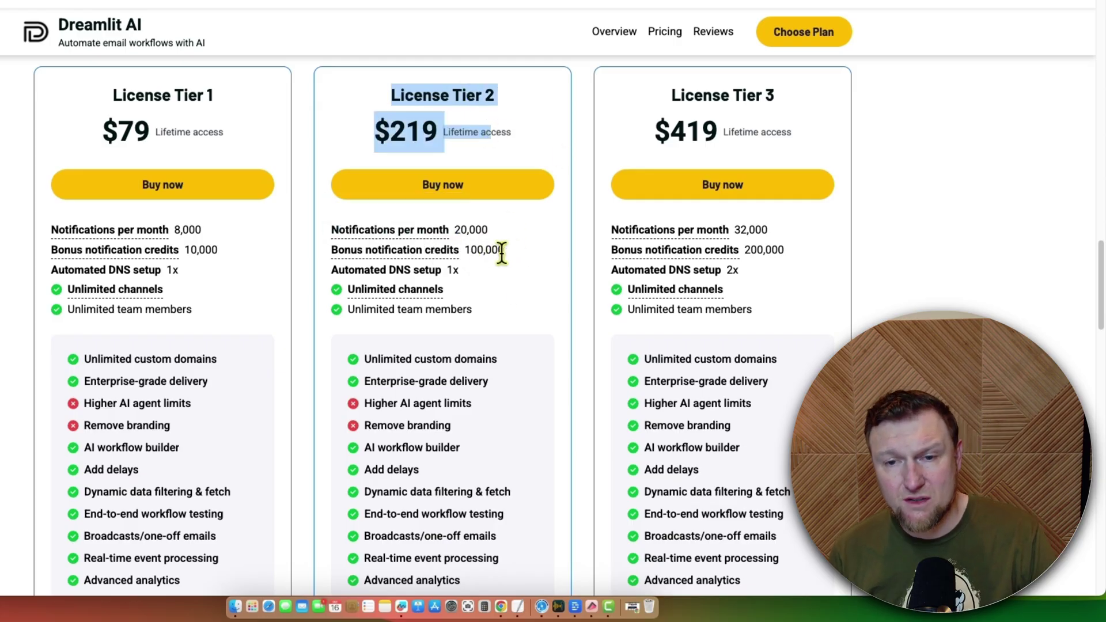
pyautogui.moveTo(509, 252); pyautogui.dragTo(465, 249)
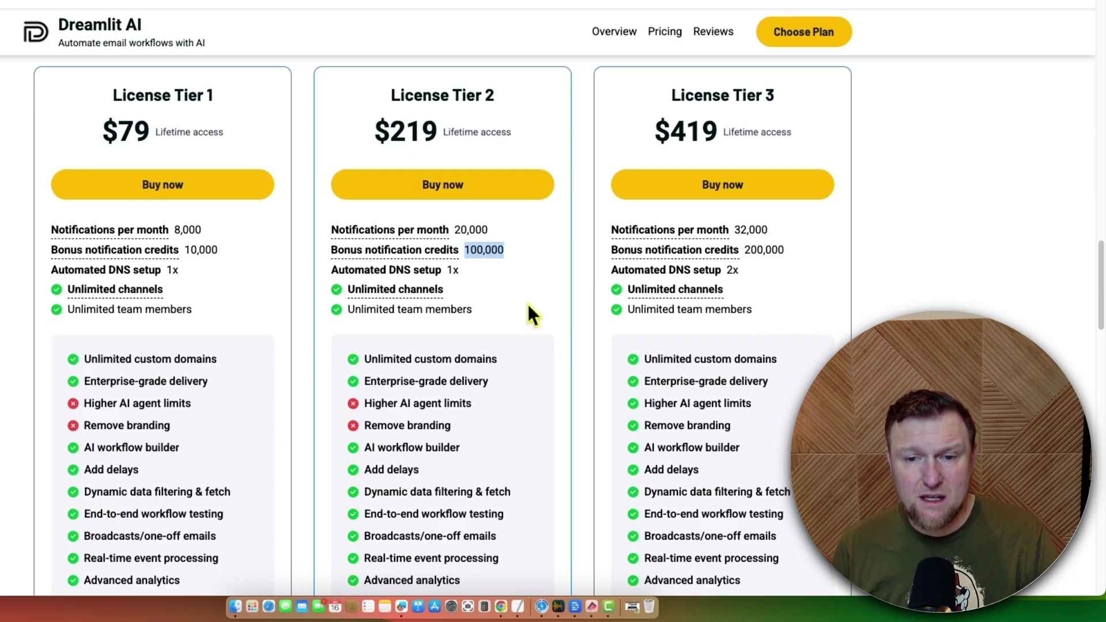
pyautogui.moveTo(665, 96); pyautogui.dragTo(792, 144)
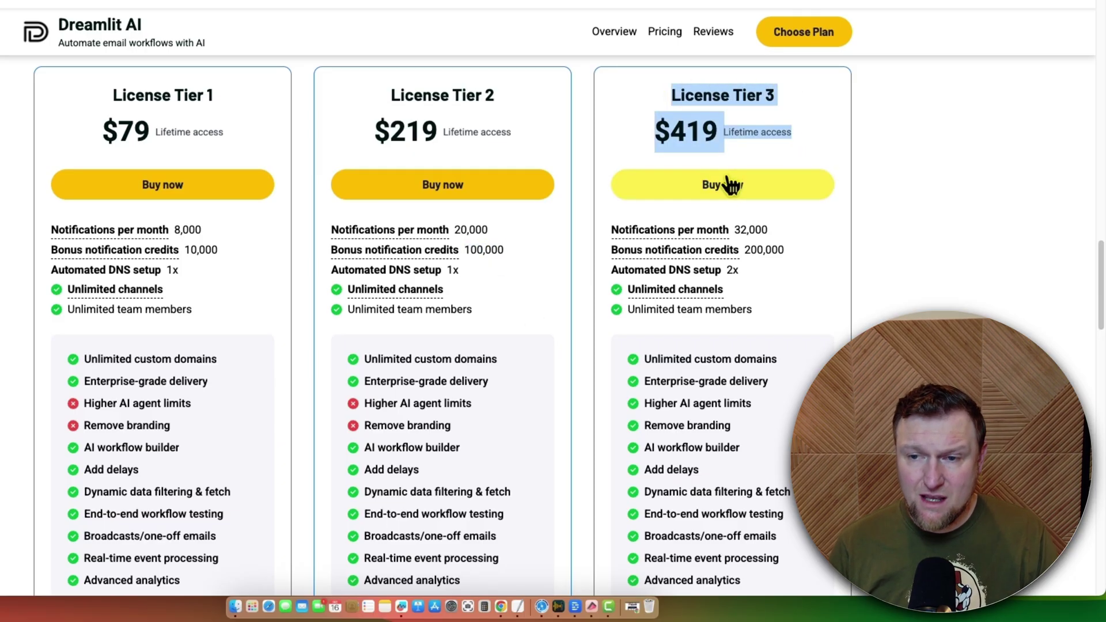
pyautogui.click(776, 228)
pyautogui.doubleClick(752, 230)
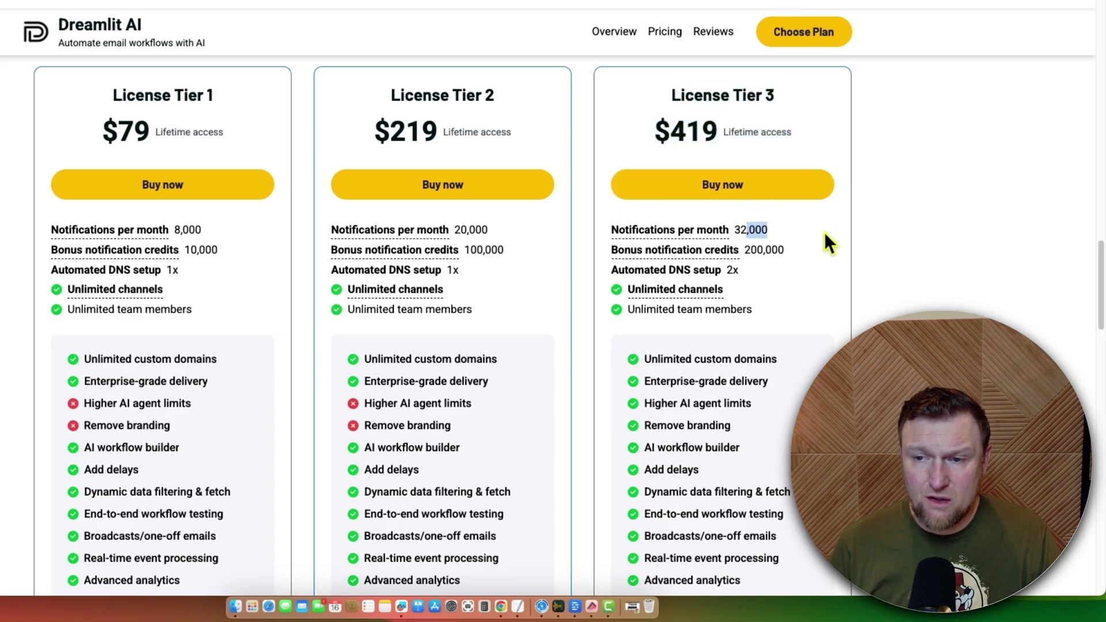
pyautogui.click(751, 237)
pyautogui.moveTo(700, 252)
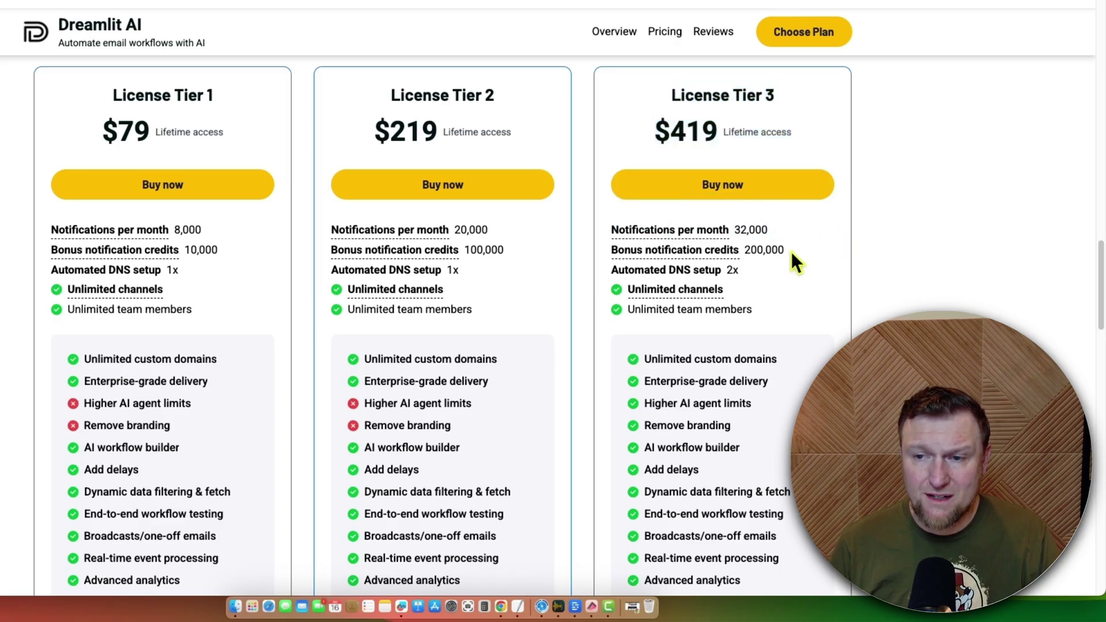
pyautogui.moveTo(793, 257); pyautogui.dragTo(738, 249)
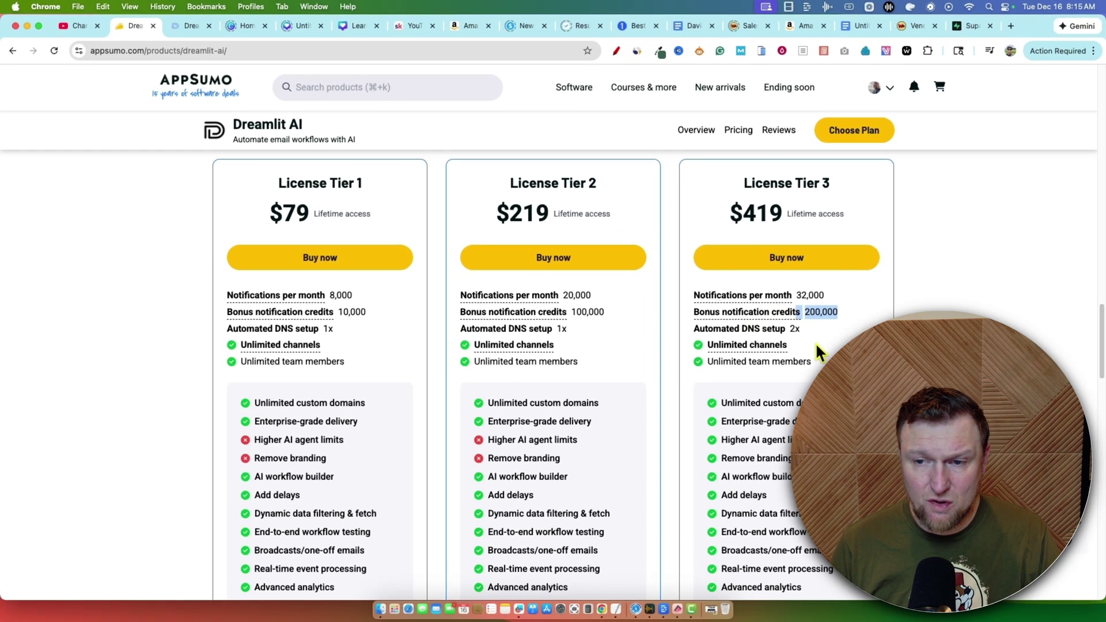
pyautogui.scroll(4, 818, 348)
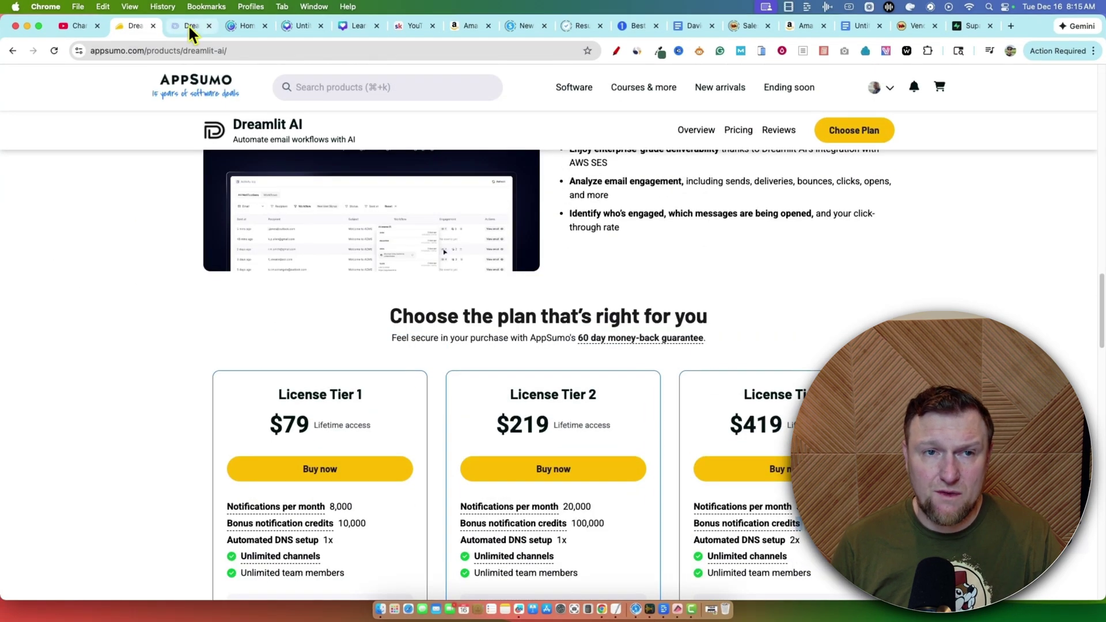
# - In the Dreamlit tab, view the Activity Log under its Workflows, Broadcasts and All filters
pyautogui.click(190, 27)
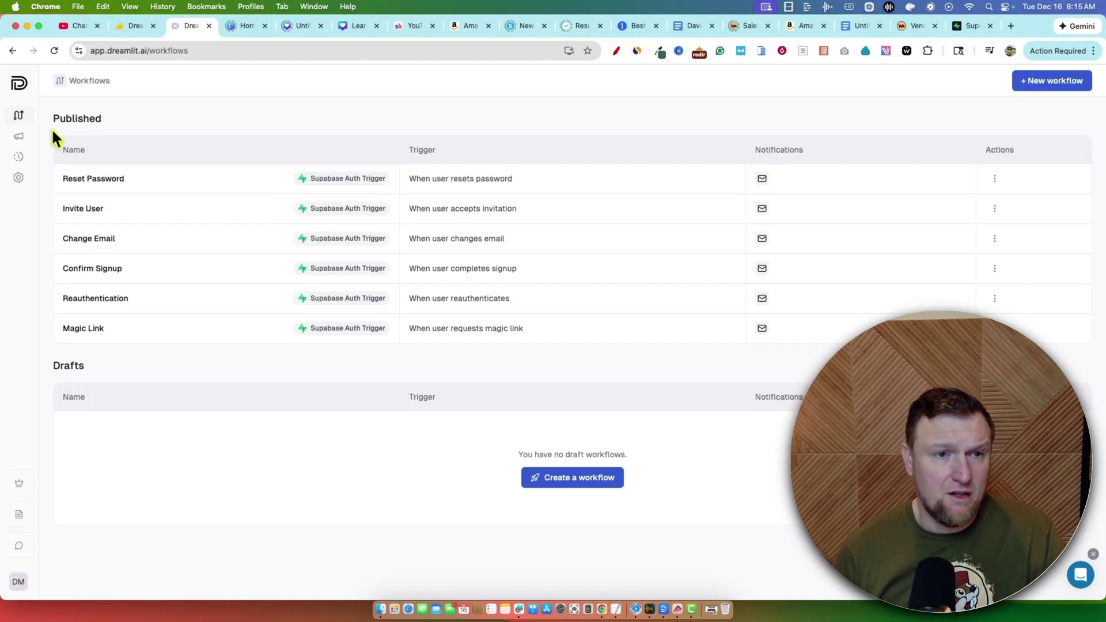
pyautogui.moveTo(12, 136)
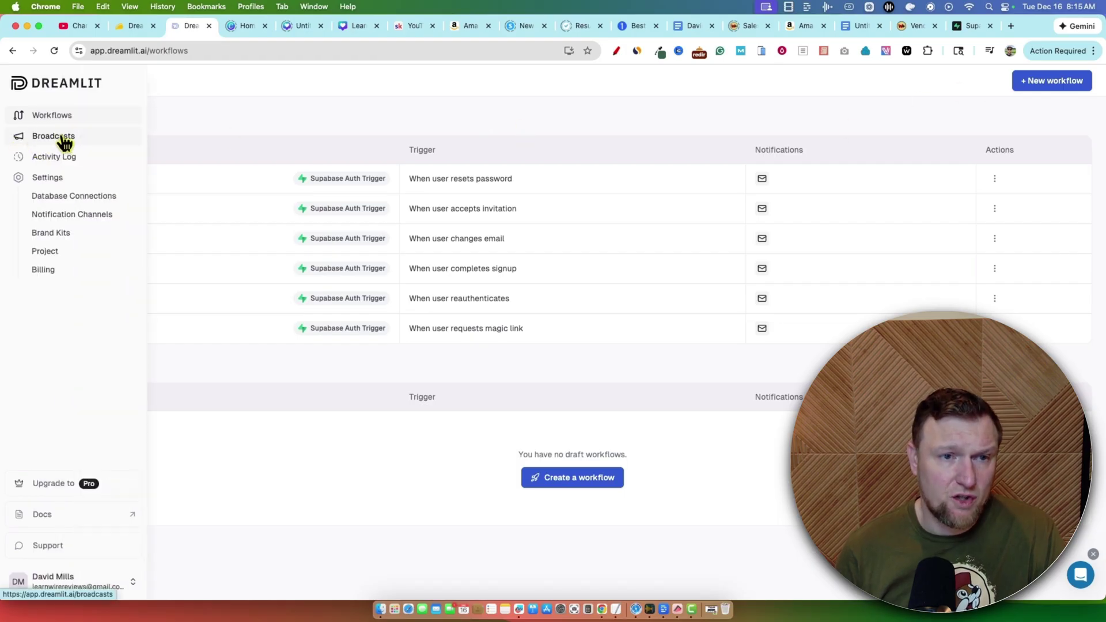
pyautogui.click(60, 159)
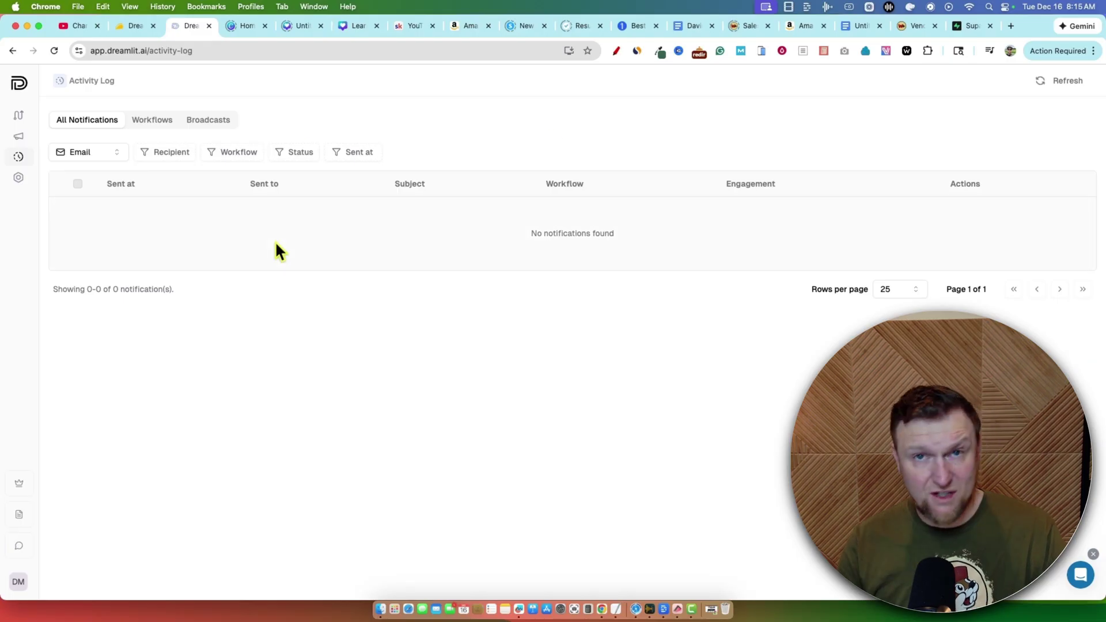
pyautogui.click(153, 122)
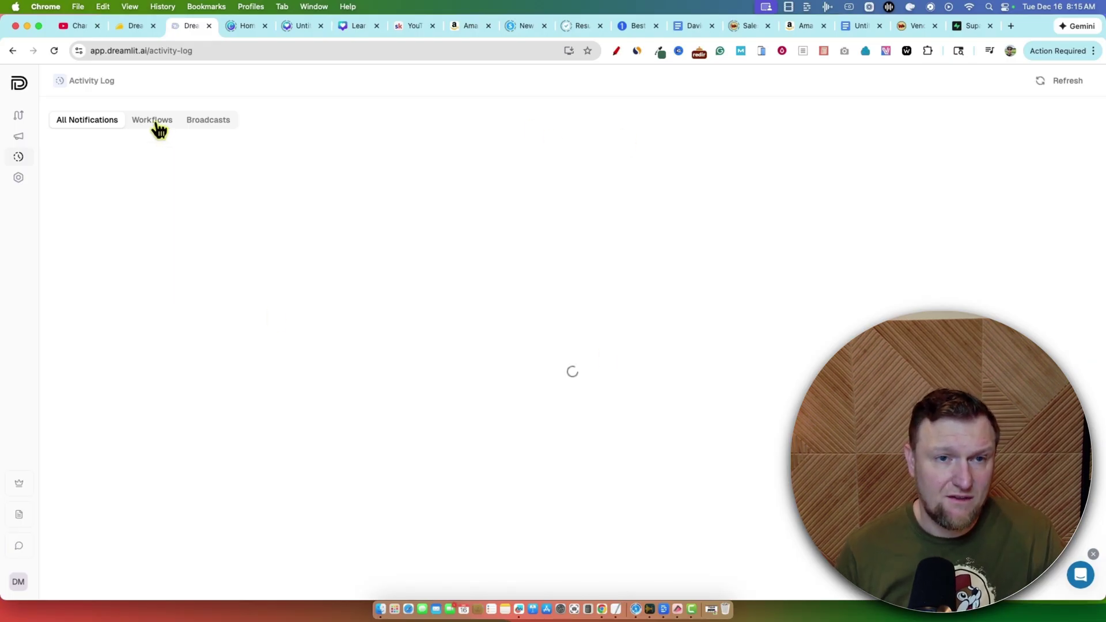
pyautogui.click(211, 122)
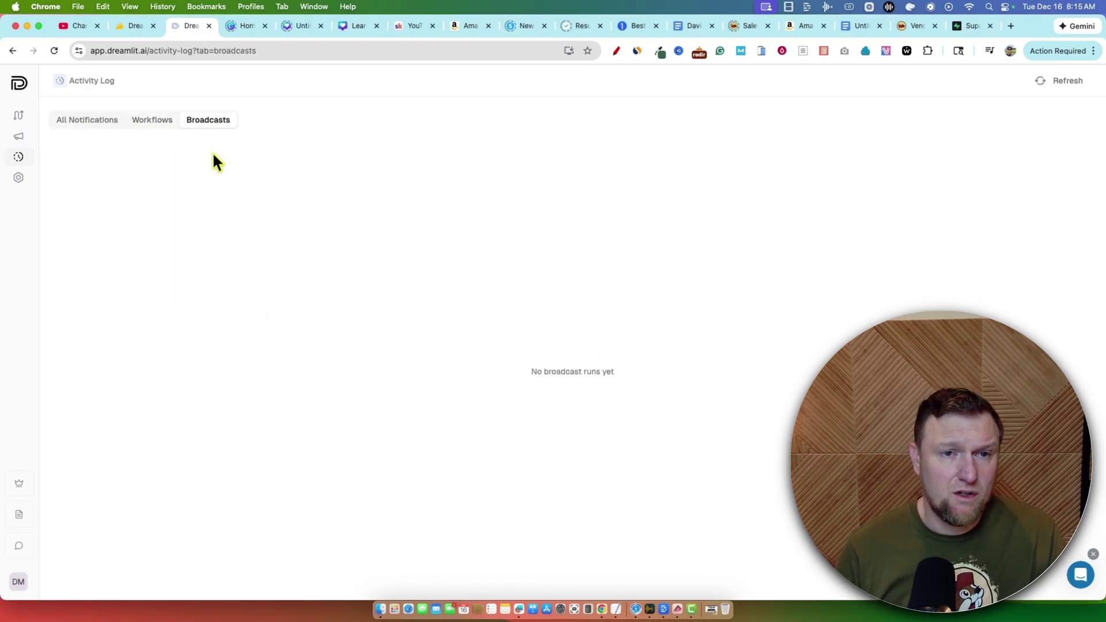
pyautogui.click(103, 122)
# - Open and close the support chat, then open the Docs Introduction page
pyautogui.moveTo(19, 147)
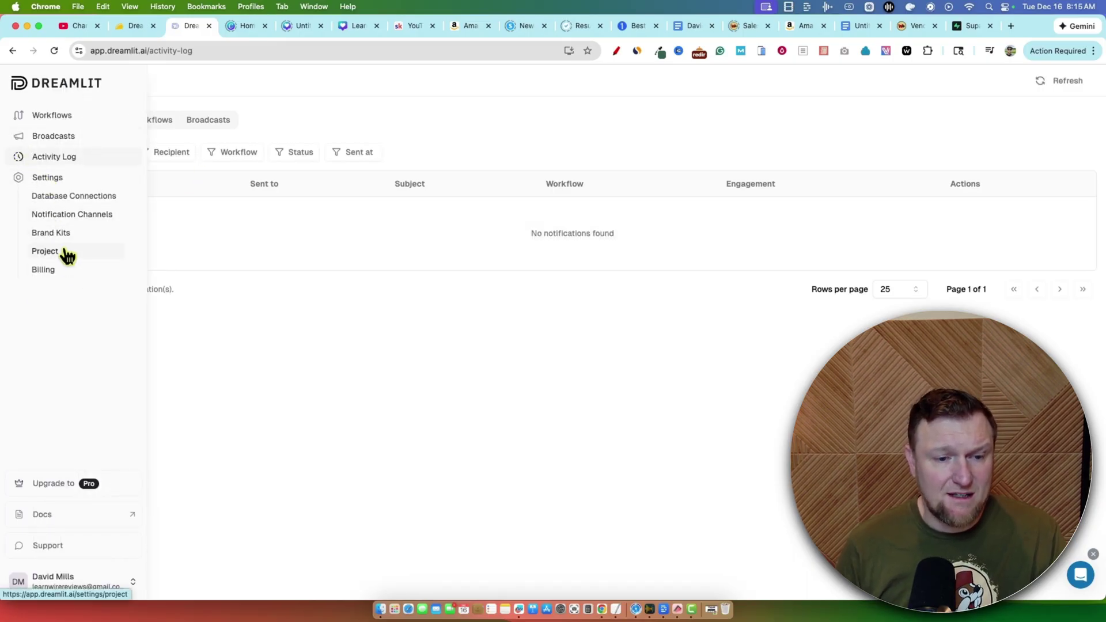
pyautogui.click(1076, 581)
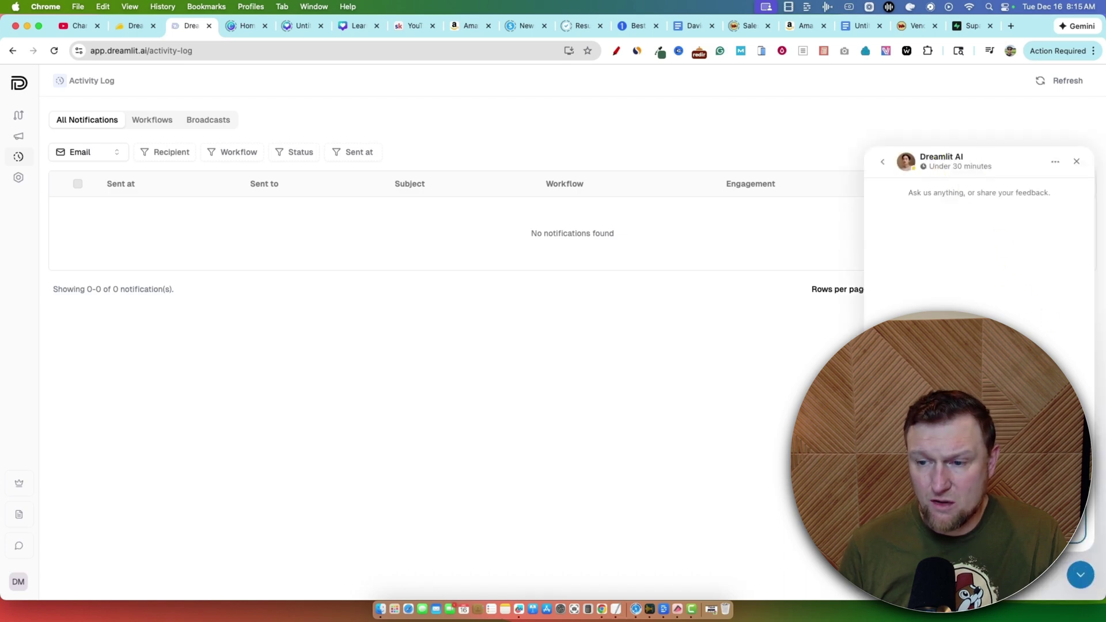
pyautogui.click(1078, 164)
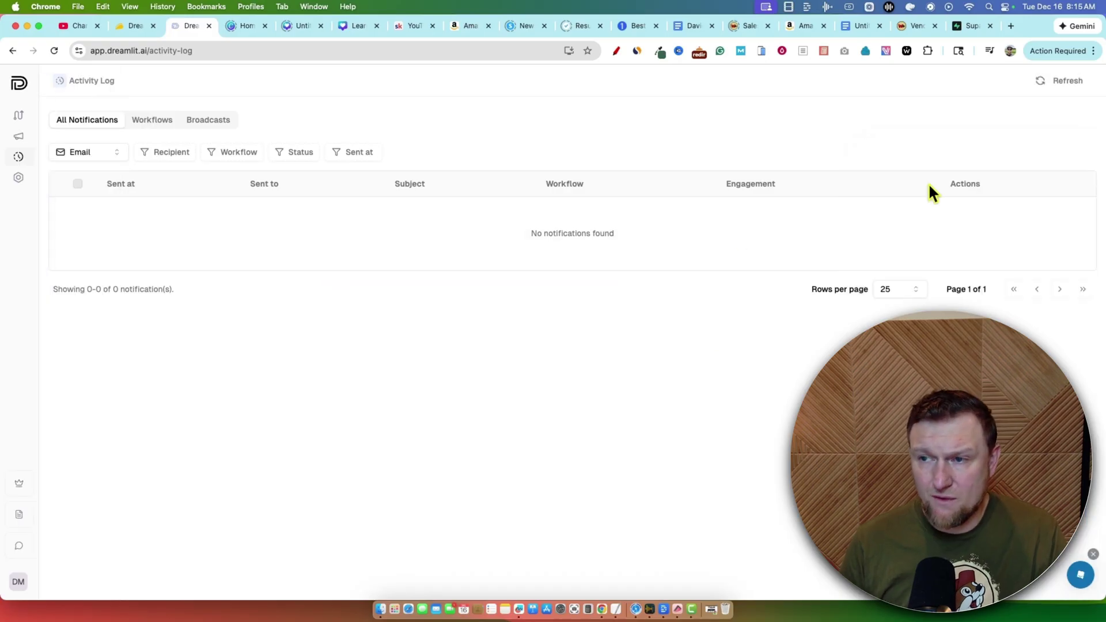
pyautogui.click(36, 519)
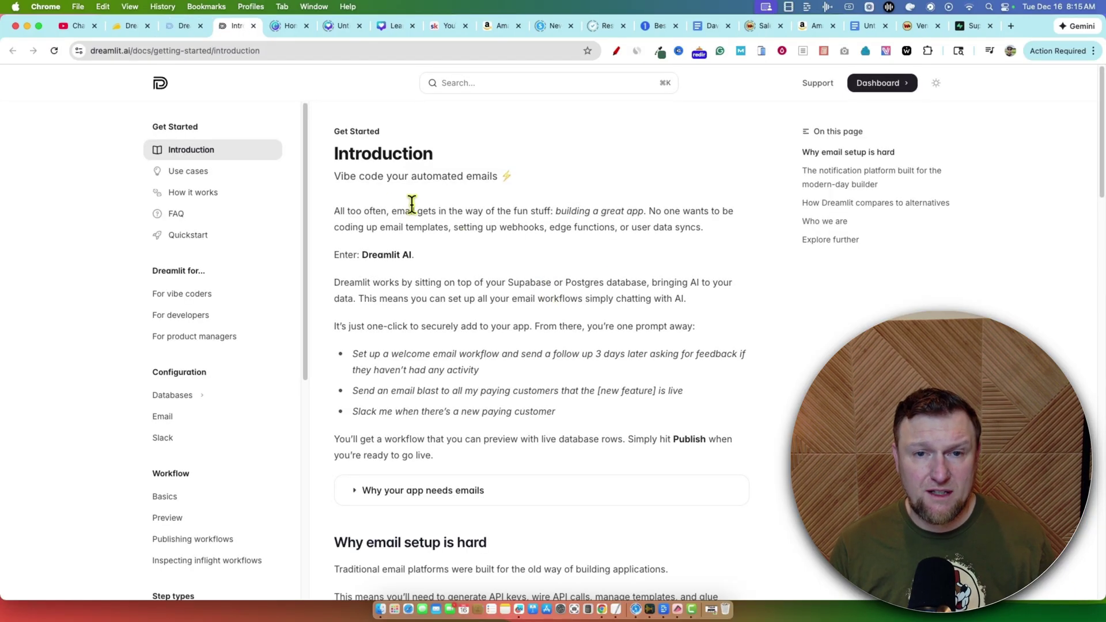
# - Read the docs Introduction's opening paragraphs, then close the documentation tab
pyautogui.moveTo(413, 202); pyautogui.dragTo(486, 493)
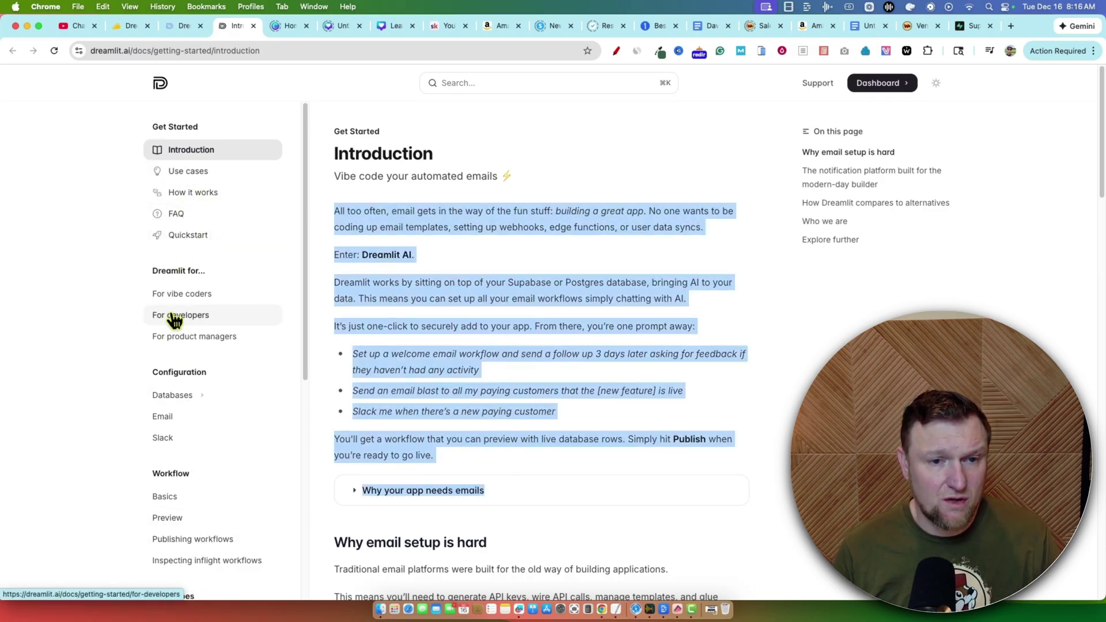
pyautogui.scroll(-7, 208, 513)
pyautogui.scroll(-9, 573, 527)
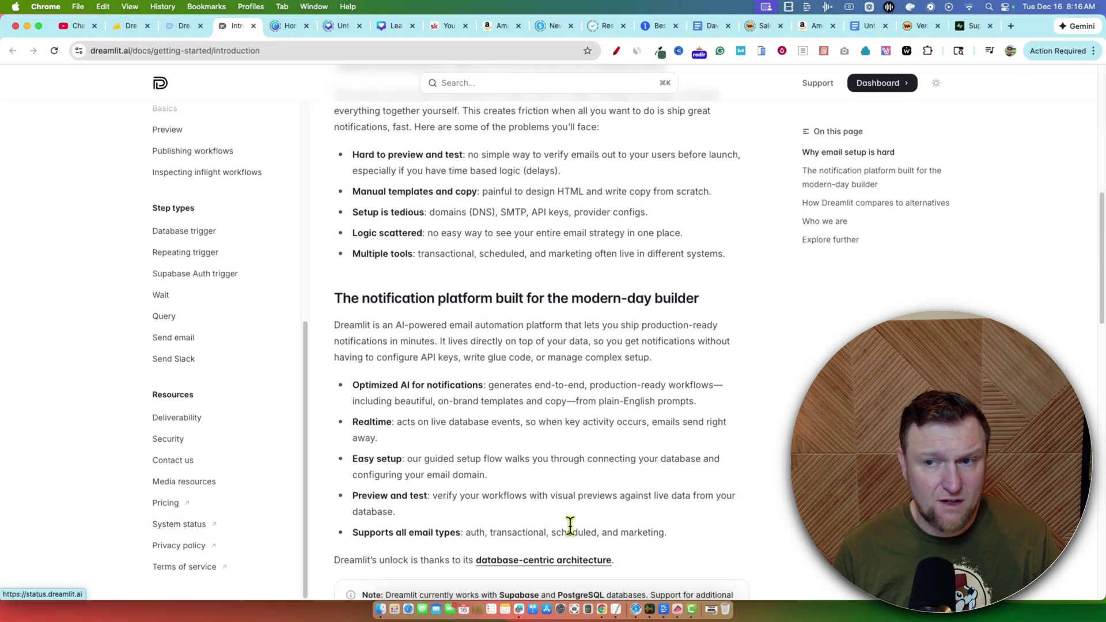
pyautogui.scroll(-8, 563, 484)
pyautogui.scroll(20, 576, 415)
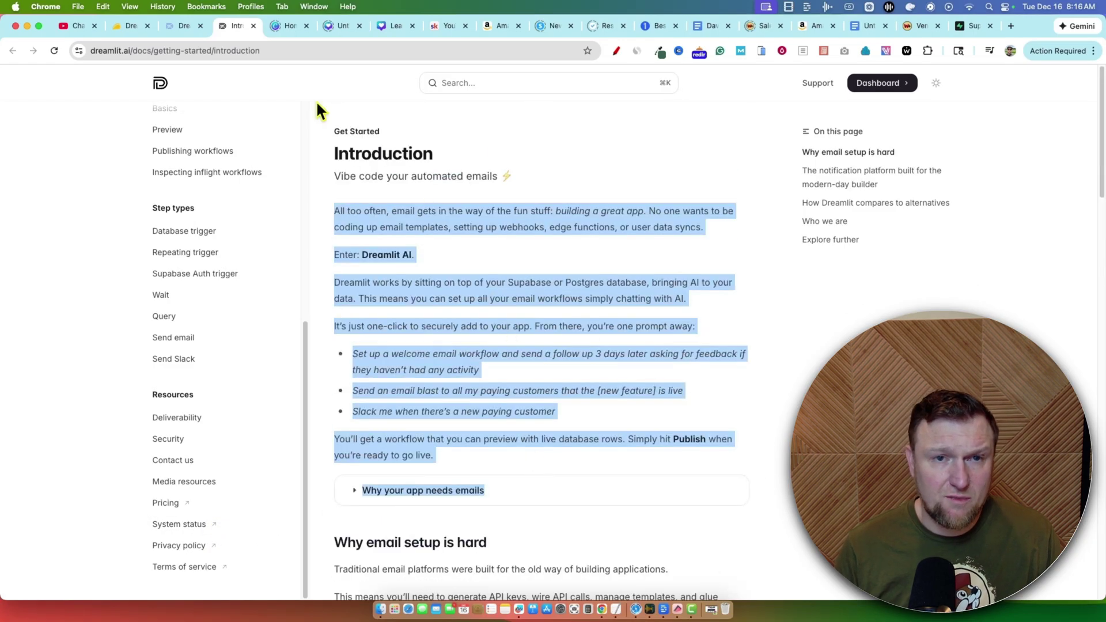
pyautogui.click(253, 26)
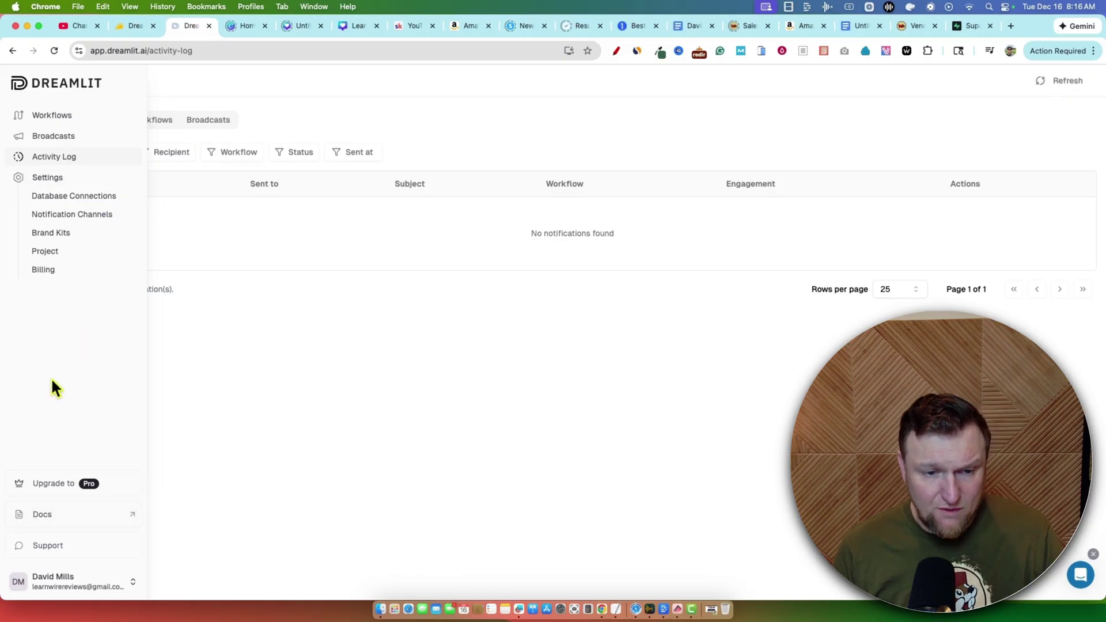
# - View the Billing page via Upgrade to Pro and highlight the AppSumo lifetime plan notice
pyautogui.click(68, 490)
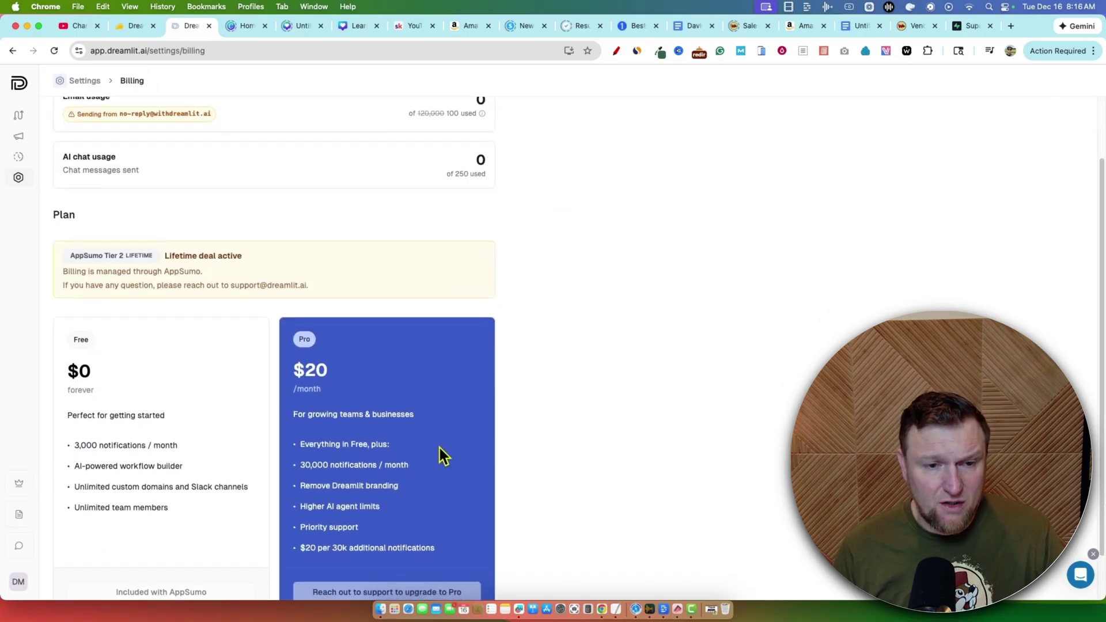
pyautogui.scroll(3, 231, 288)
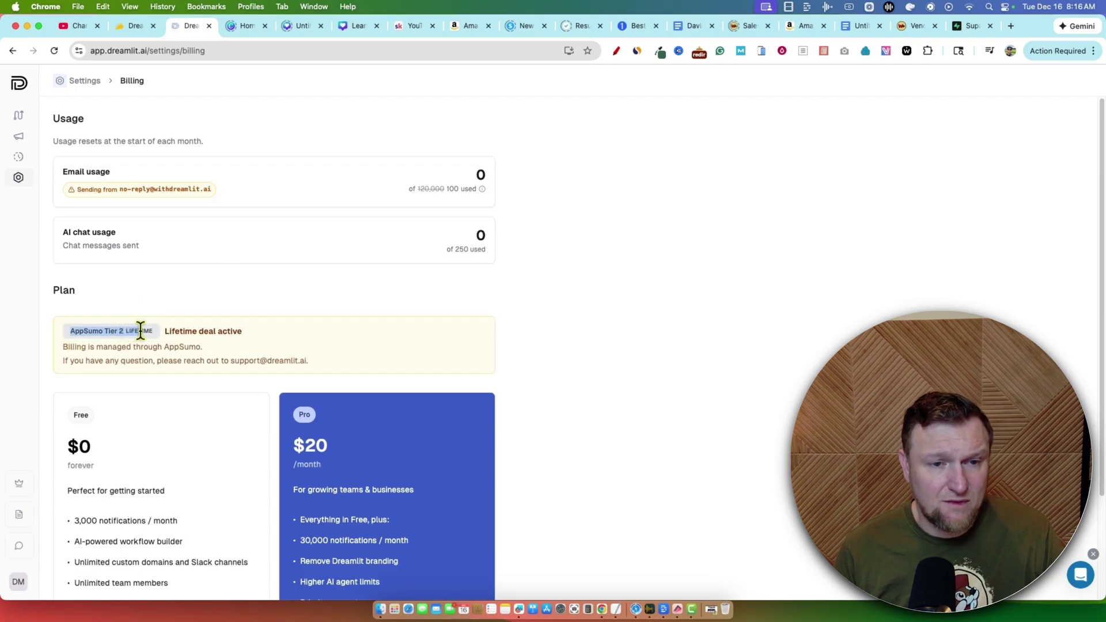
pyautogui.moveTo(141, 331); pyautogui.dragTo(337, 363)
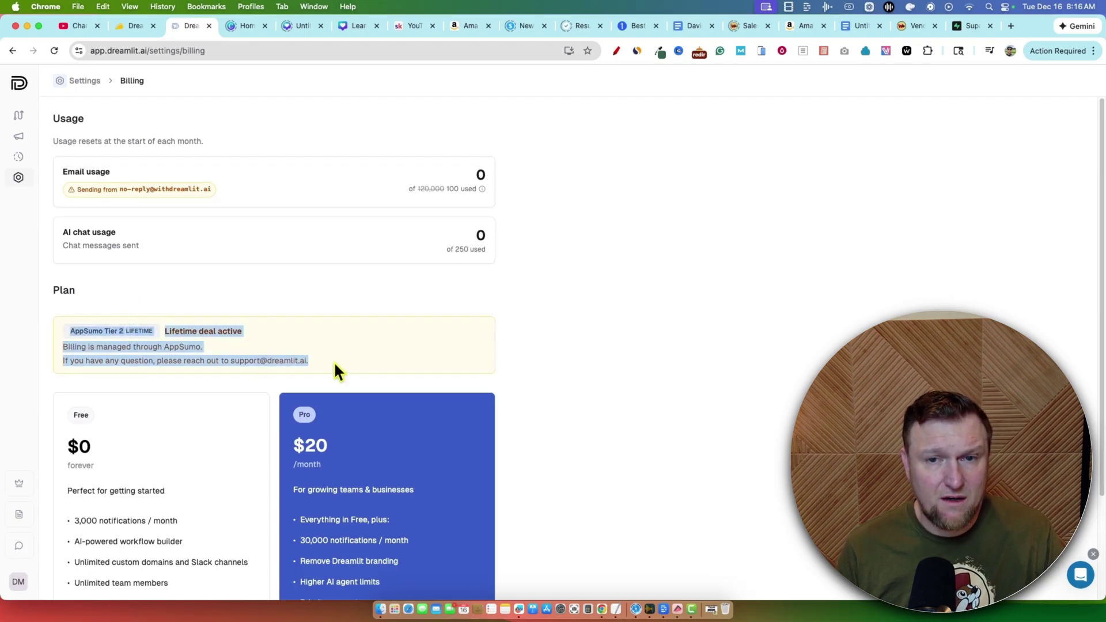
# - Review the LearnWire project name and company description in Settings > Project, then return to AppSumo
pyautogui.moveTo(25, 167)
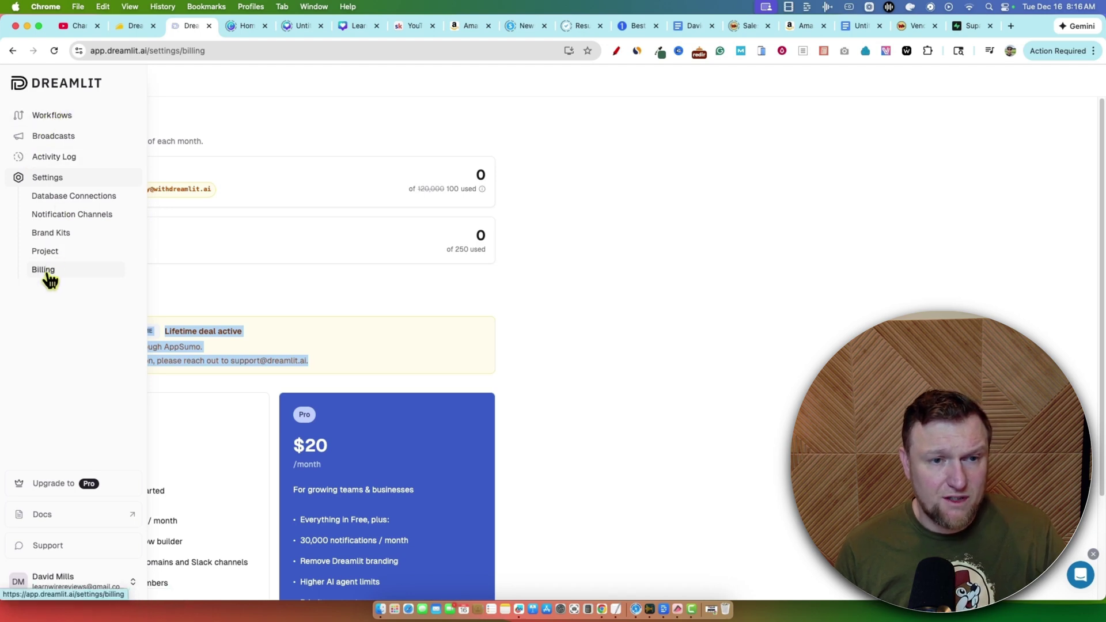
pyautogui.click(46, 252)
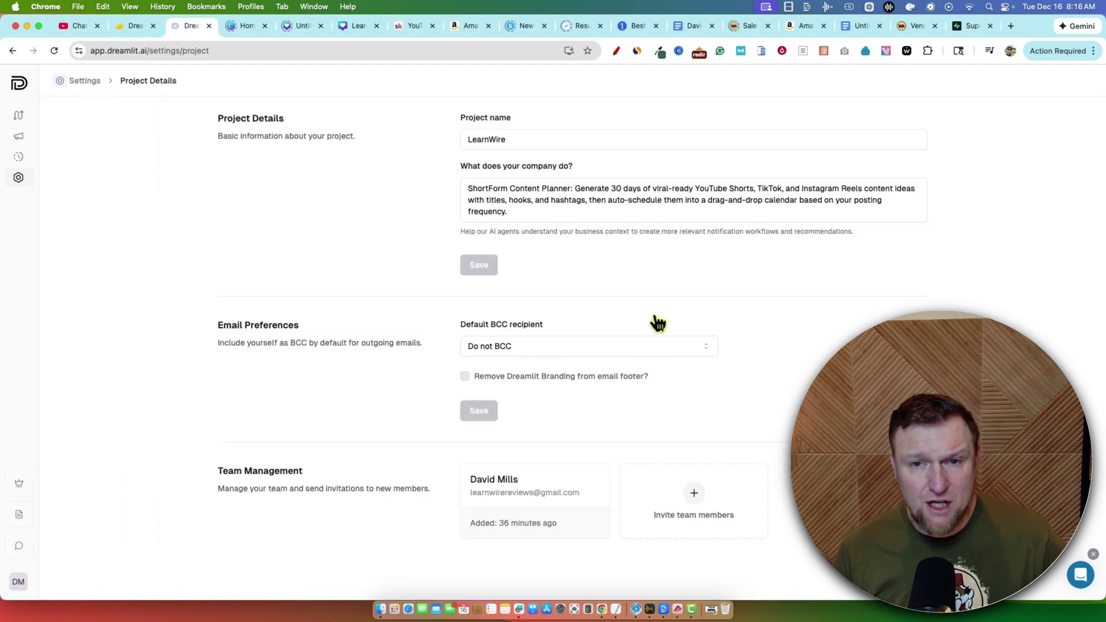
pyautogui.moveTo(521, 141); pyautogui.dragTo(440, 131)
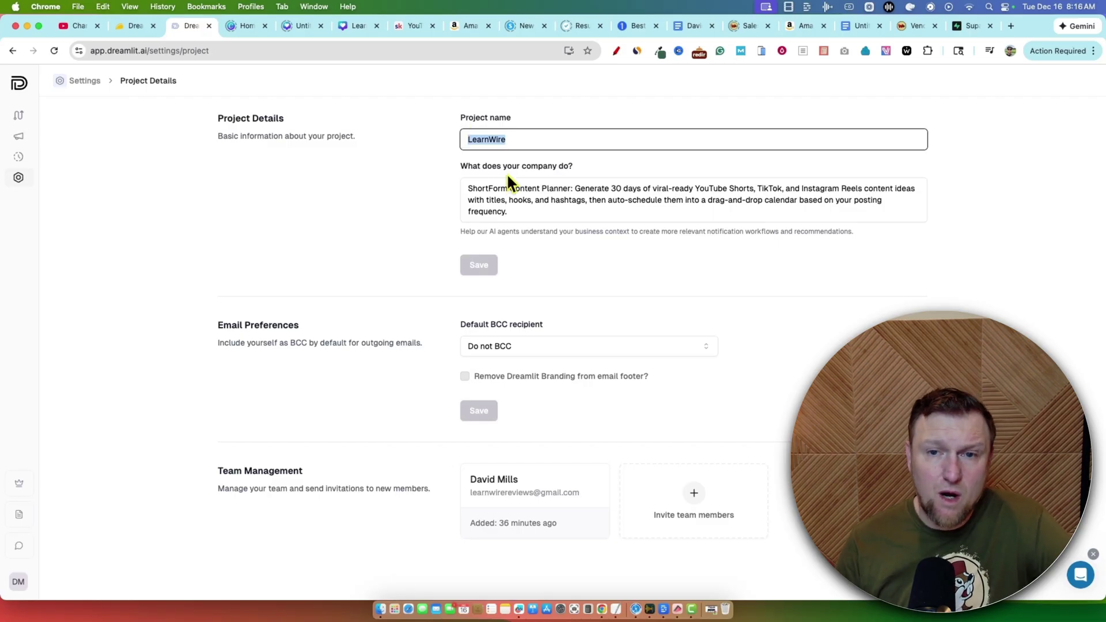
pyautogui.tripleClick(471, 188)
pyautogui.click(768, 146)
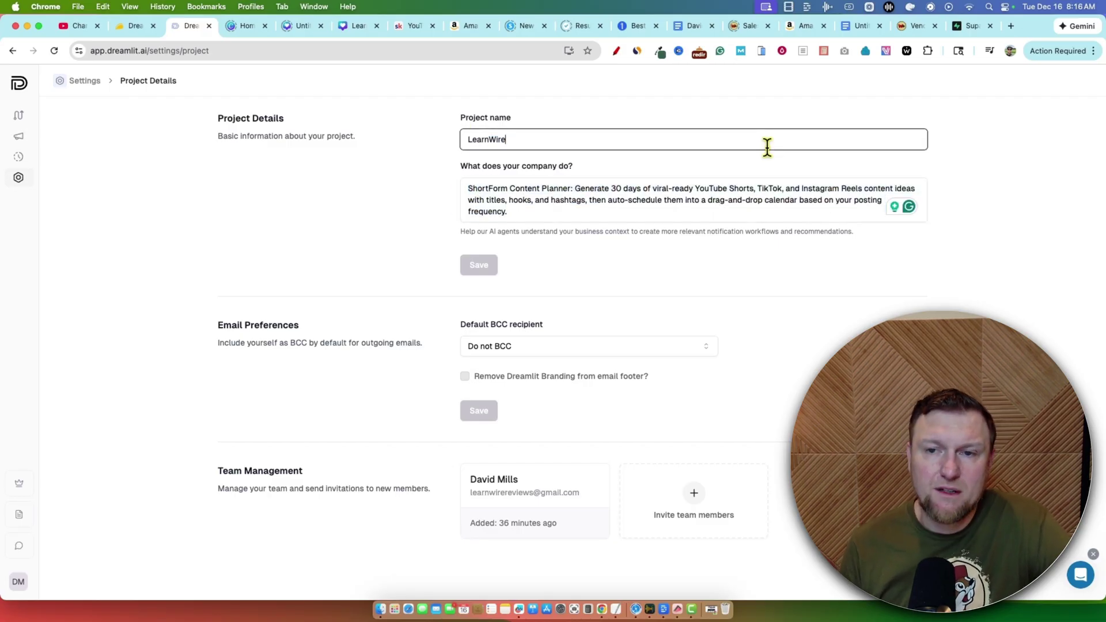
pyautogui.click(744, 105)
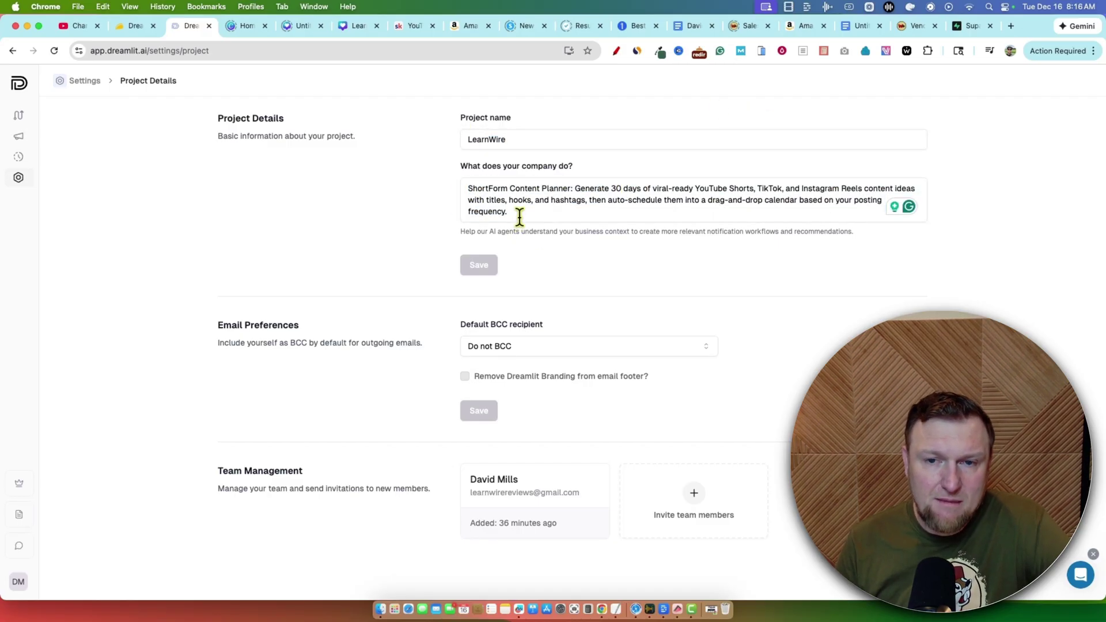
pyautogui.moveTo(519, 217); pyautogui.dragTo(465, 184)
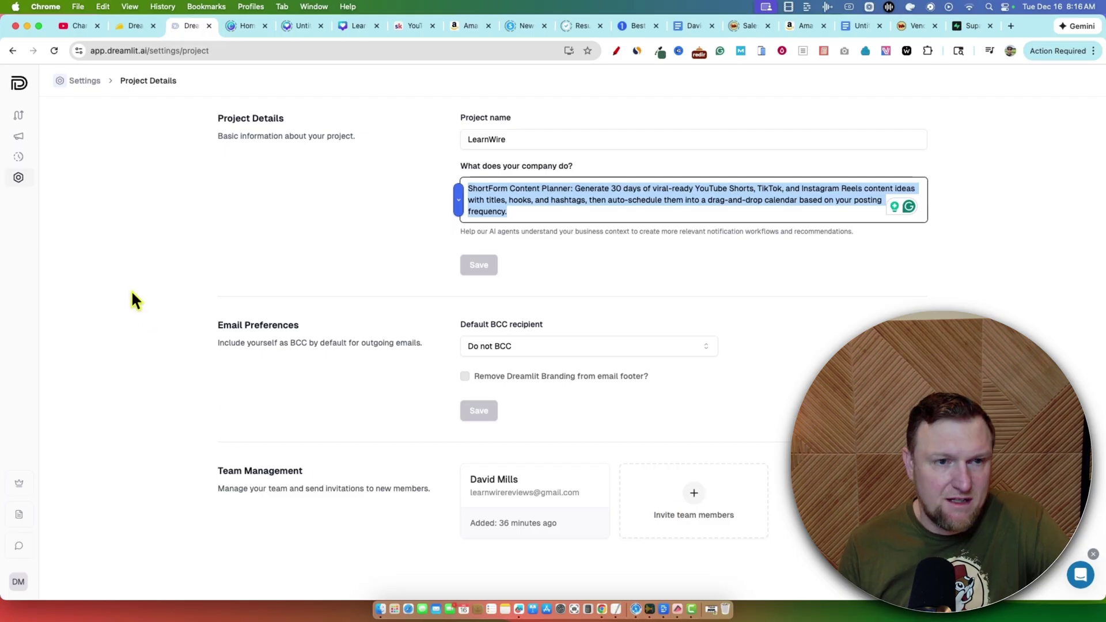
pyautogui.click(159, 32)
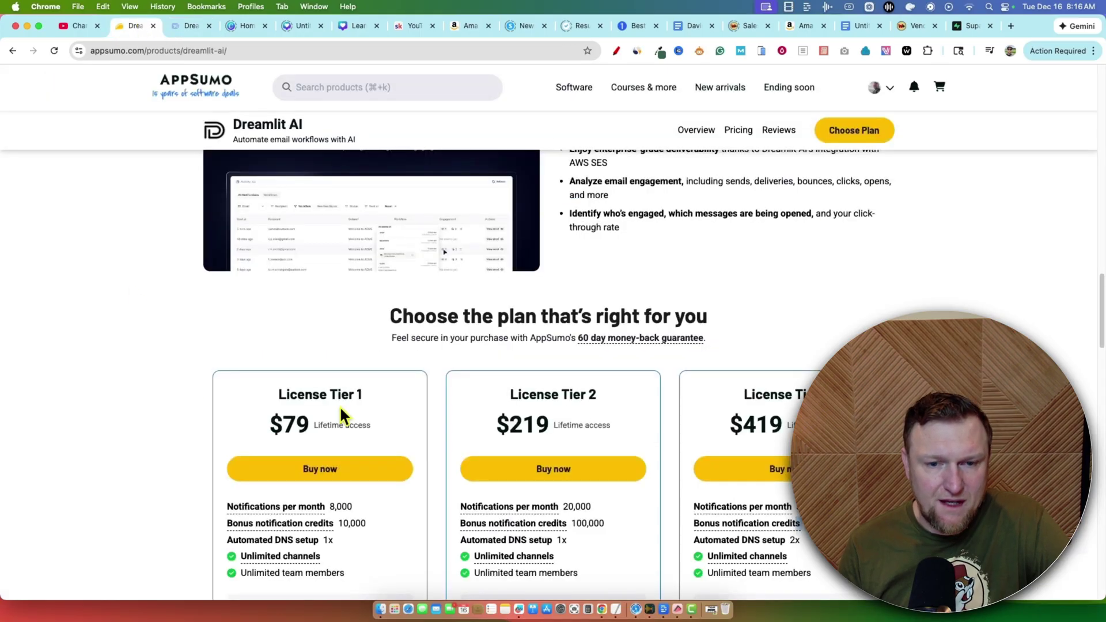
# - Compare the team member limits across the three AppSumo license tiers
pyautogui.scroll(-6, 340, 405)
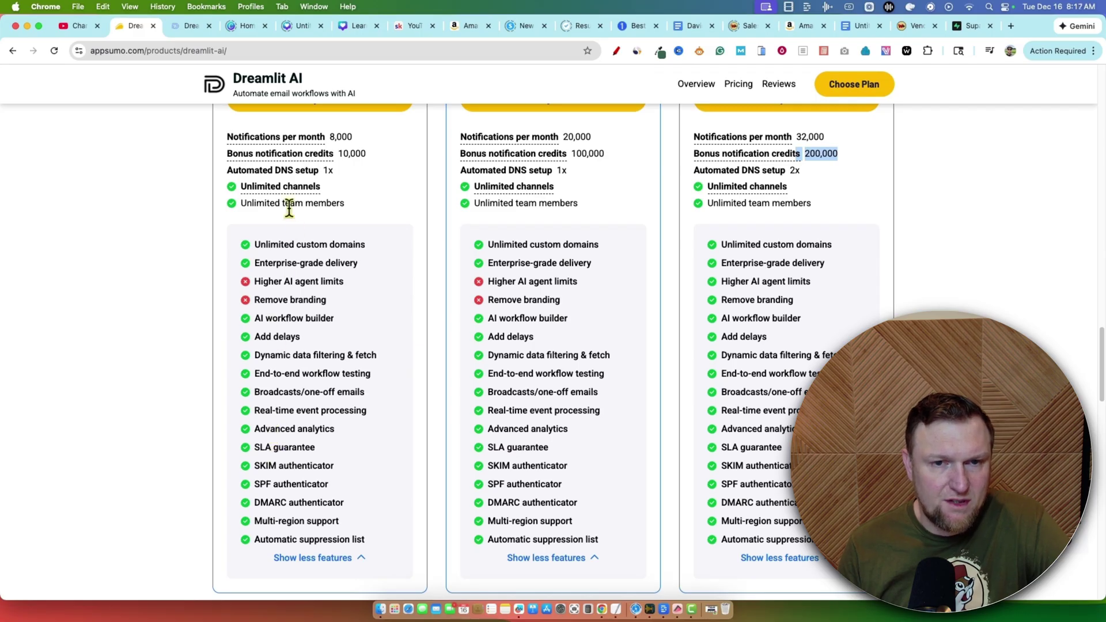
pyautogui.tripleClick(271, 203)
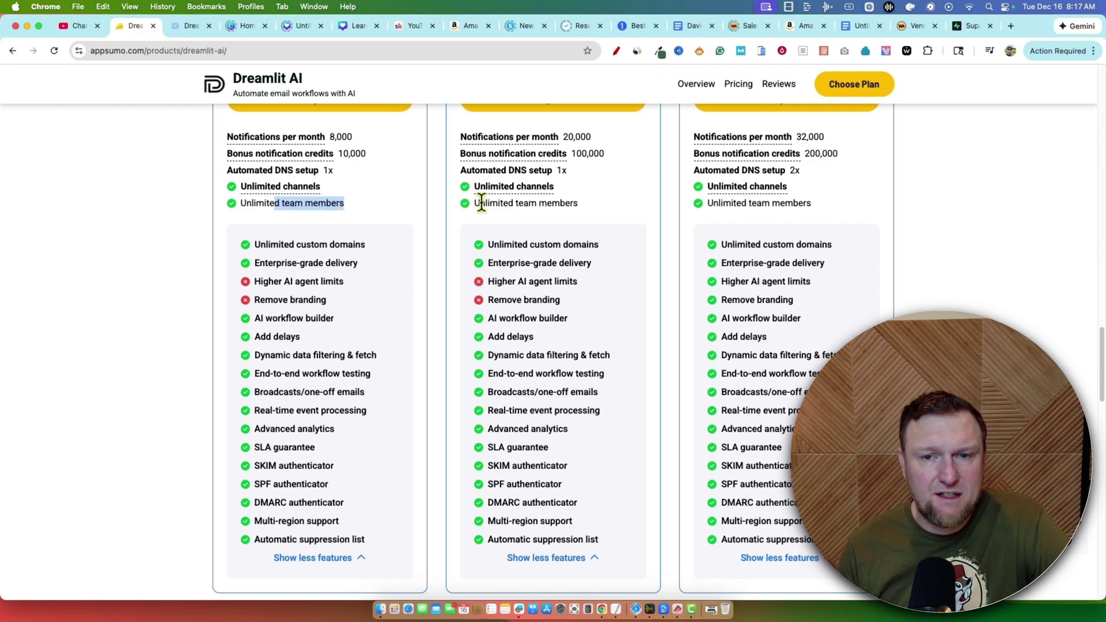
pyautogui.moveTo(476, 203); pyautogui.dragTo(718, 208)
pyautogui.moveTo(812, 203); pyautogui.dragTo(704, 204)
pyautogui.scroll(5, 704, 202)
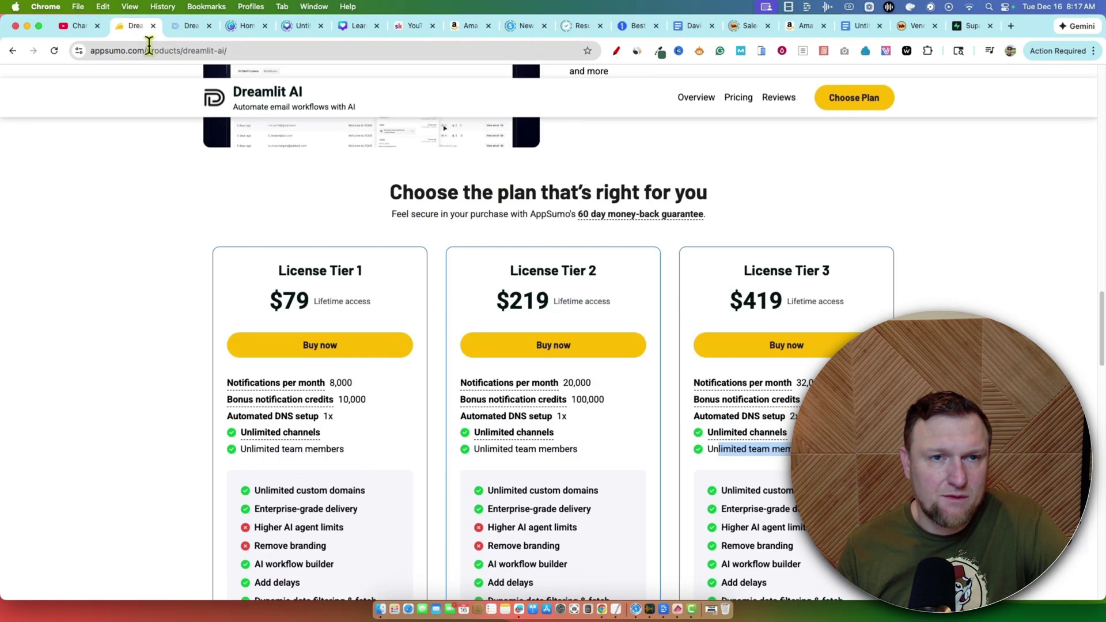
# - Back in Dreamlit AI, go to Settings > Notification Channels
pyautogui.click(184, 25)
pyautogui.moveTo(23, 190)
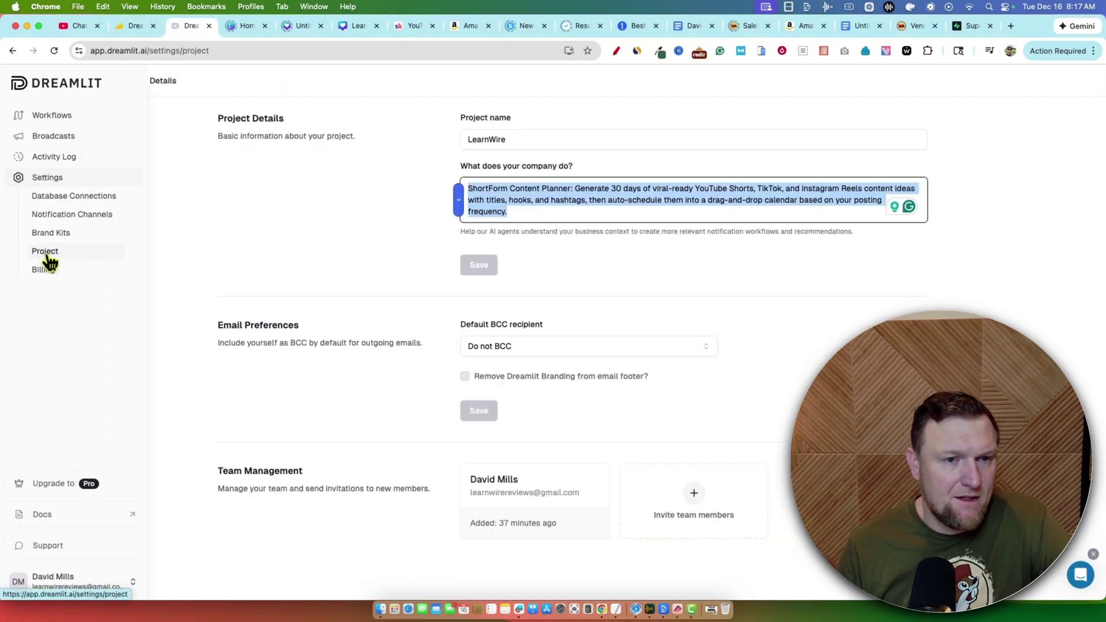
pyautogui.click(92, 217)
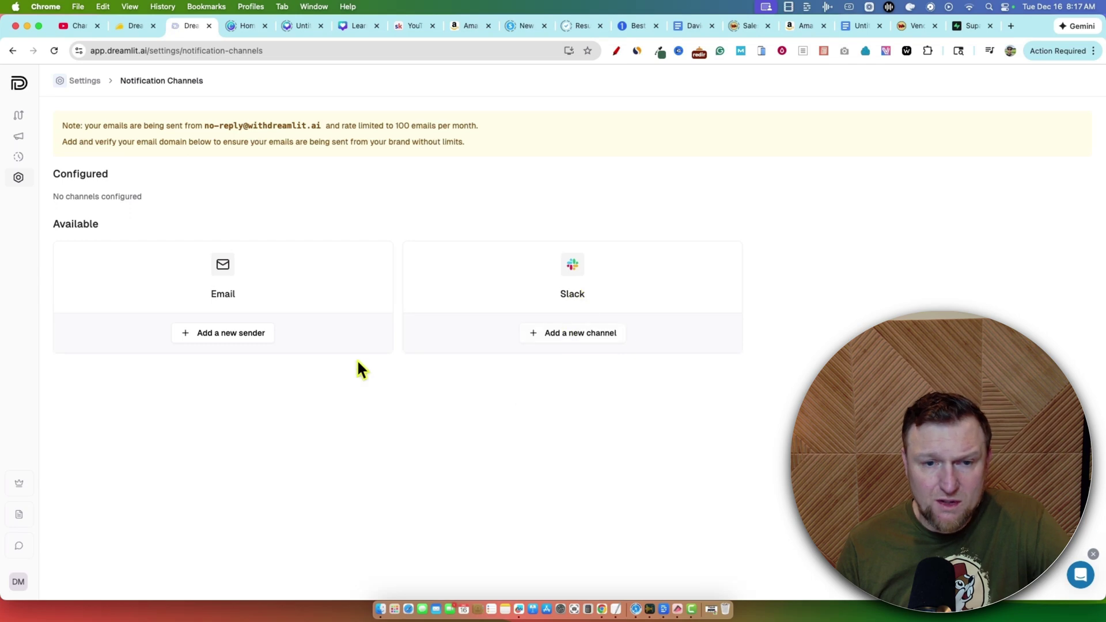
pyautogui.moveTo(96, 125); pyautogui.dragTo(341, 93)
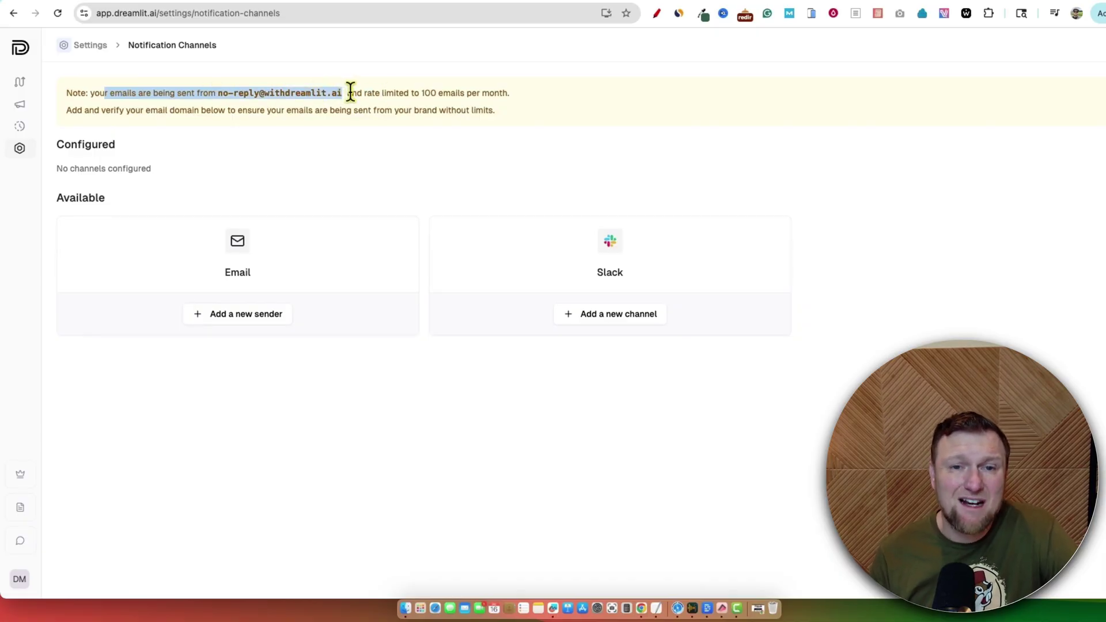
pyautogui.moveTo(357, 93); pyautogui.dragTo(467, 94)
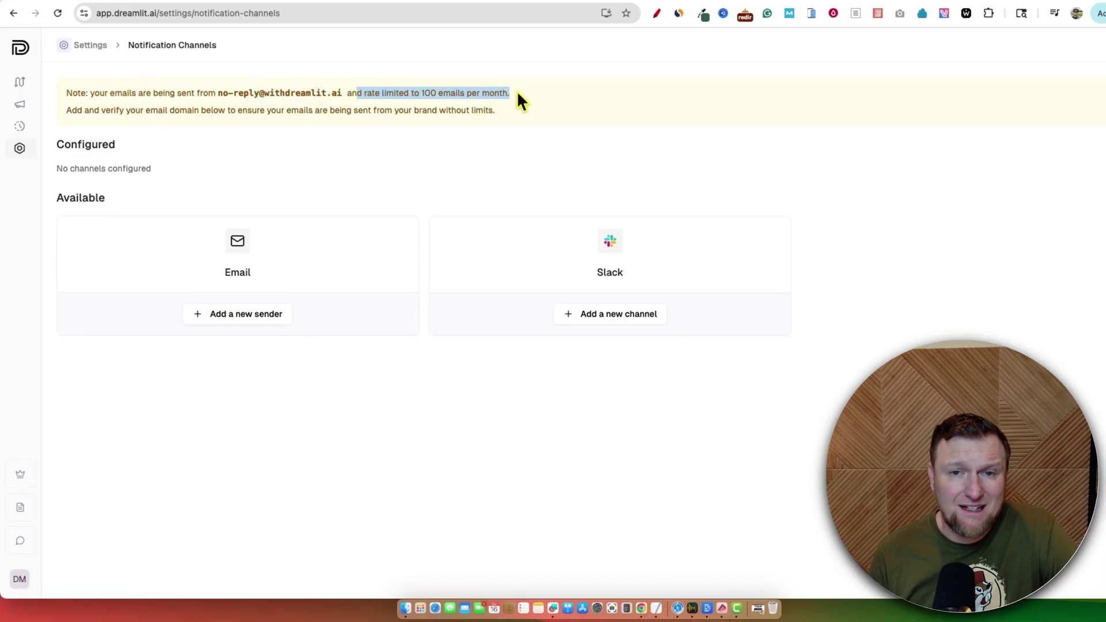
pyautogui.moveTo(326, 93)
pyautogui.mouseDown()
pyautogui.moveTo(212, 94)
pyautogui.moveTo(311, 94)
pyautogui.mouseUp()
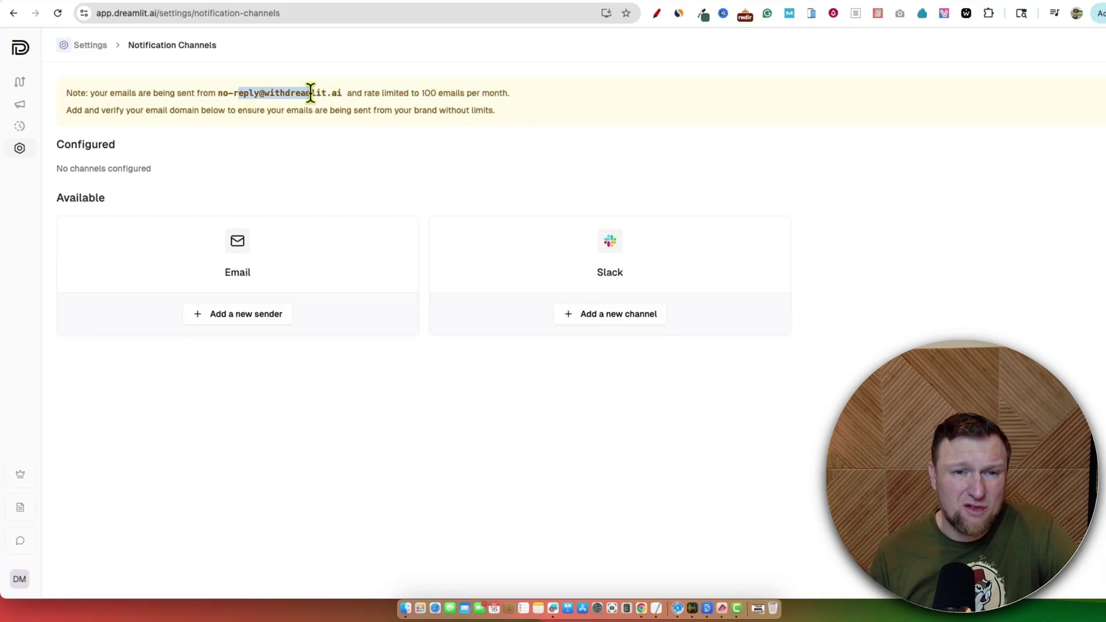
pyautogui.click(229, 105)
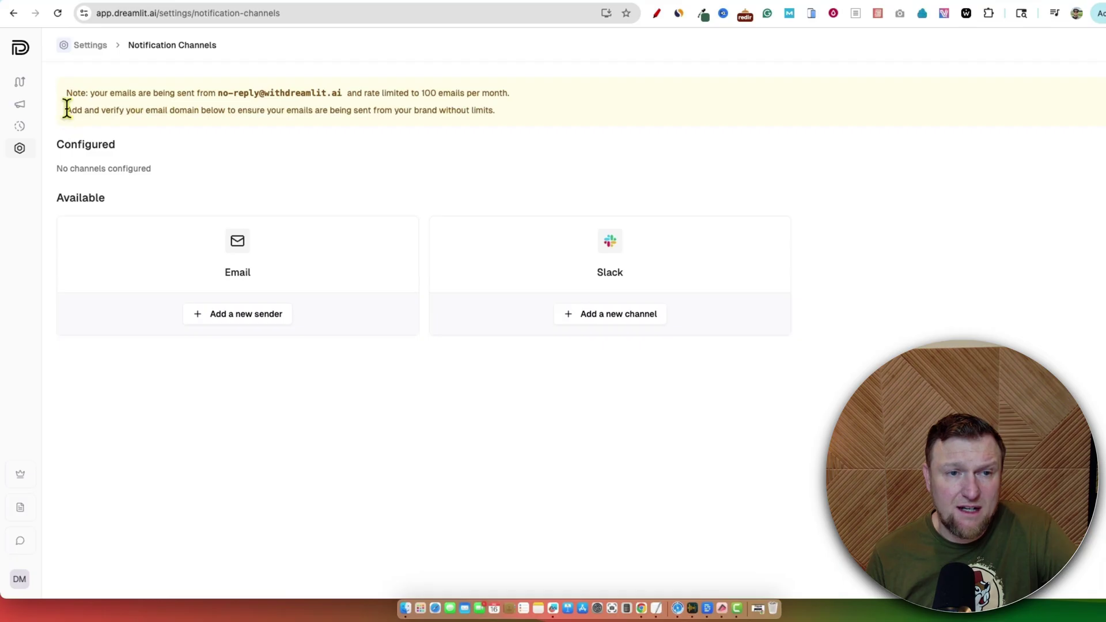
pyautogui.moveTo(67, 110); pyautogui.dragTo(490, 108)
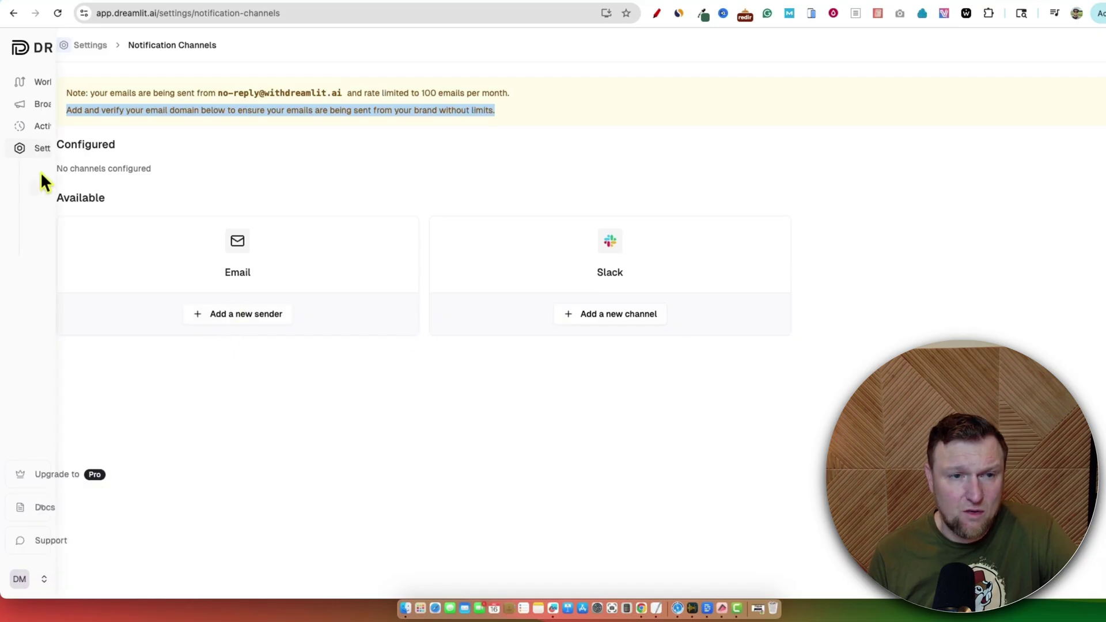
# - Open Database Connections and inspect the connected Supabase project with Good status
pyautogui.moveTo(50, 123)
pyautogui.click(82, 170)
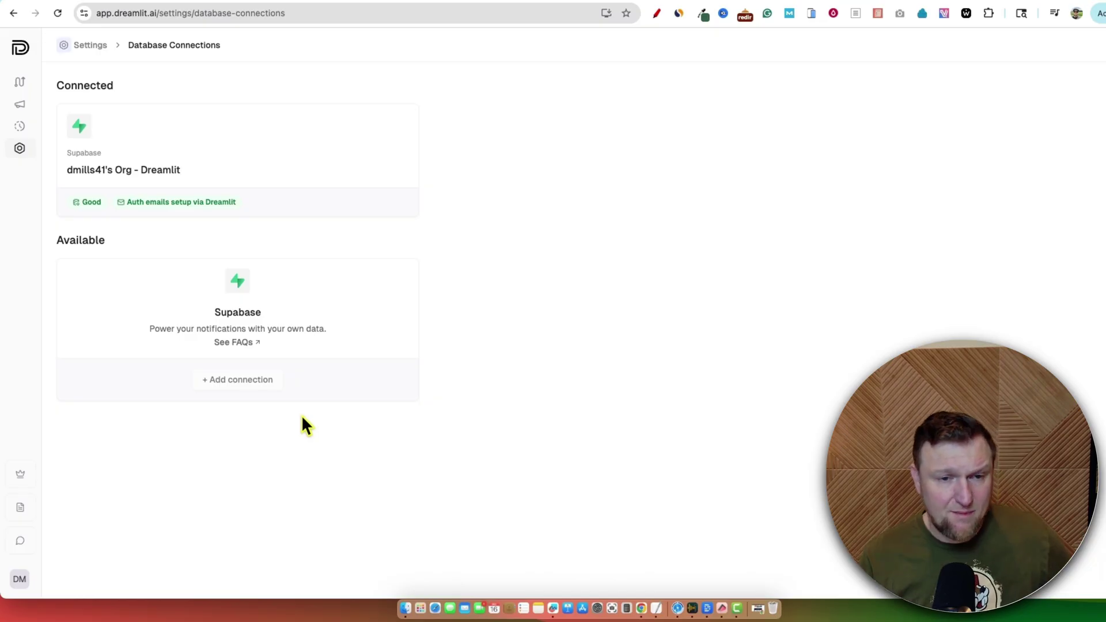
pyautogui.moveTo(174, 123)
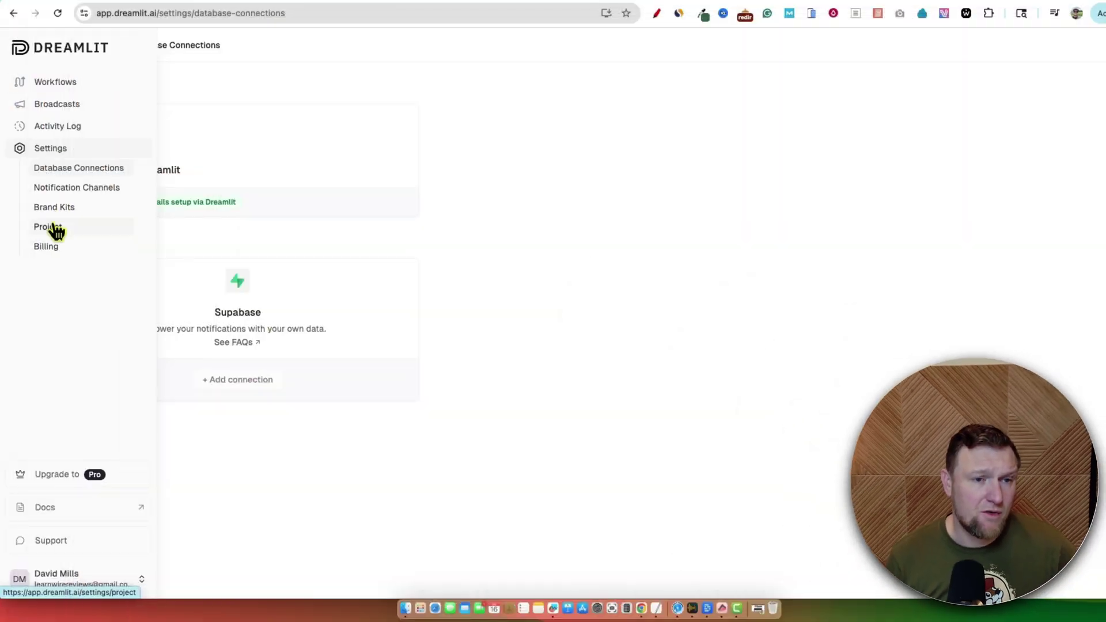
# - Go to Settings > Brand Kits, which lists only the Plain Text kit
pyautogui.click(54, 207)
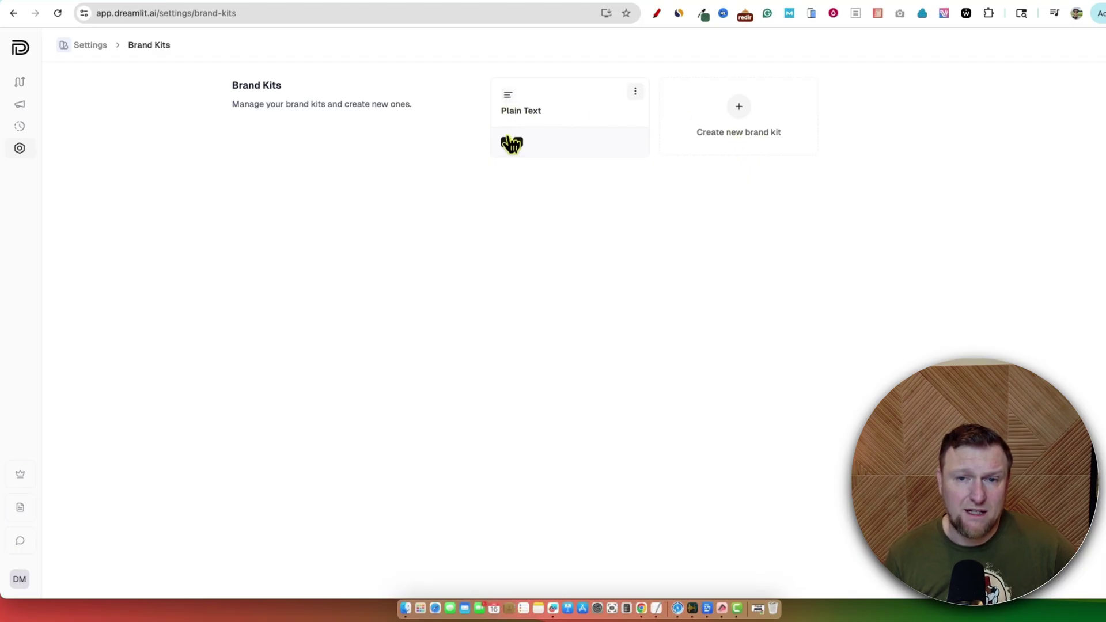
# - Inspect the Plain Text brand kit without changes and return to the kit list
pyautogui.click(553, 126)
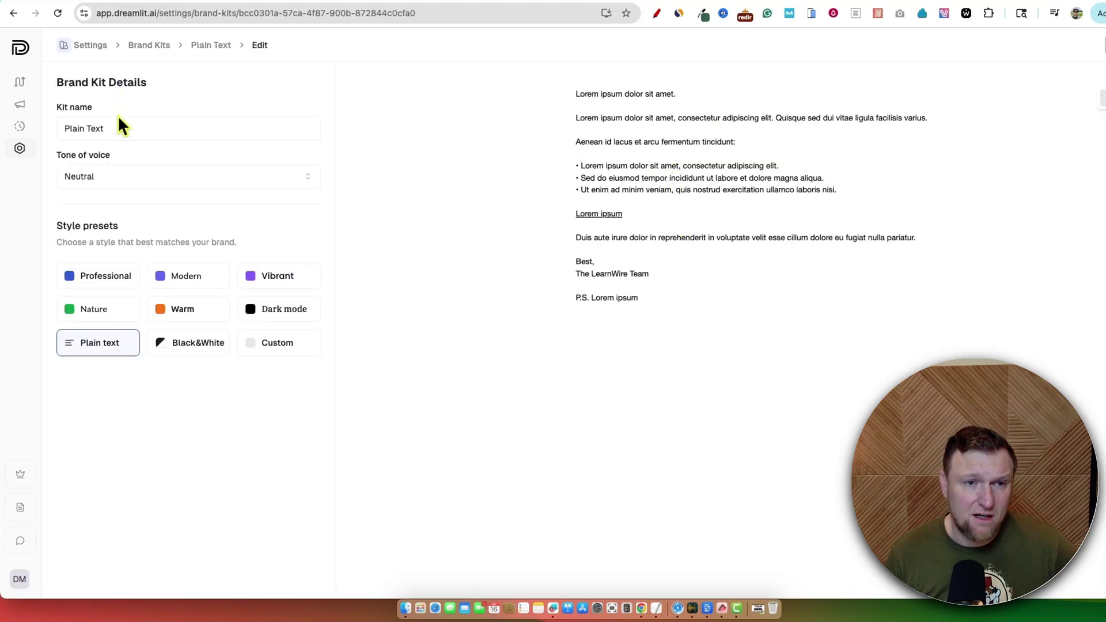
pyautogui.moveTo(121, 124); pyautogui.dragTo(62, 129)
pyautogui.click(225, 95)
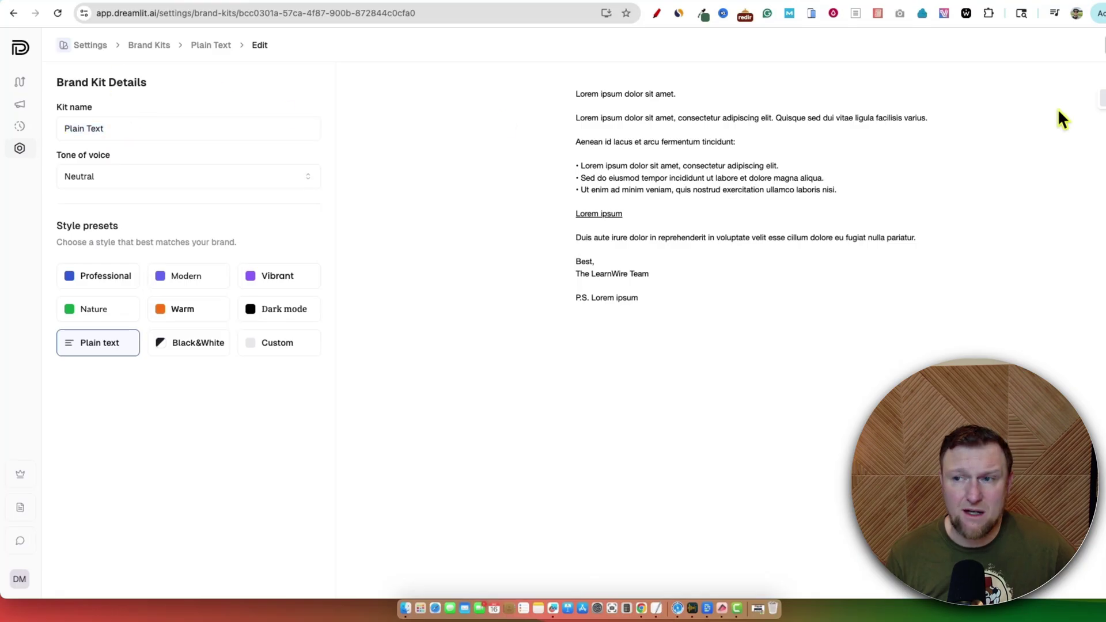
pyautogui.click(1101, 45)
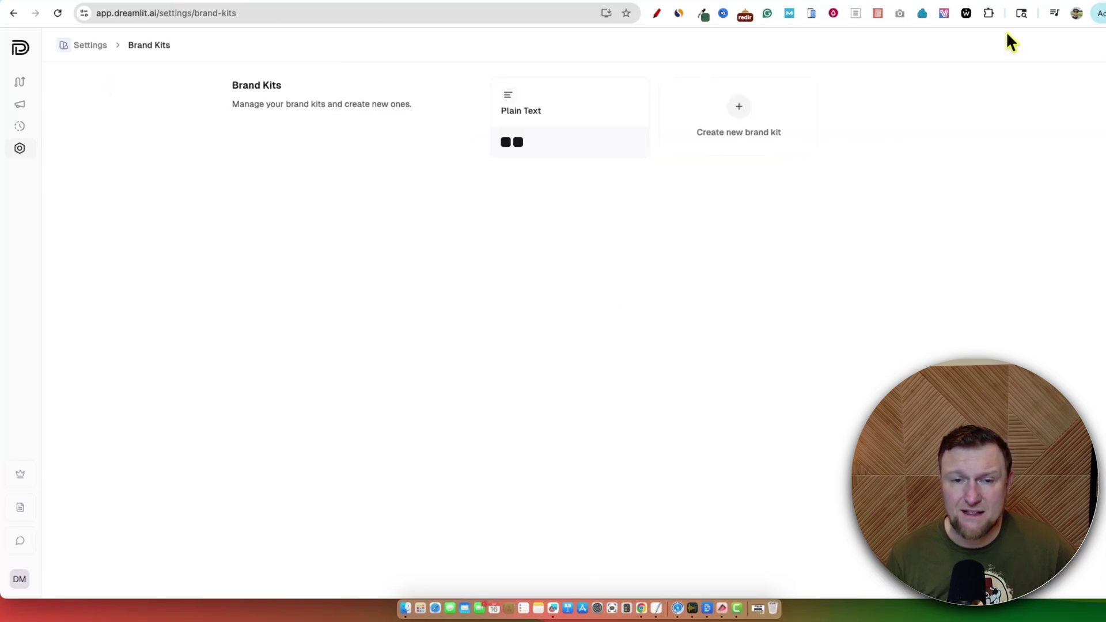
# - Start a new brand kit named LearnWire with a Professional tone of voice and begin uploading its logo
pyautogui.click(764, 141)
pyautogui.click(109, 124)
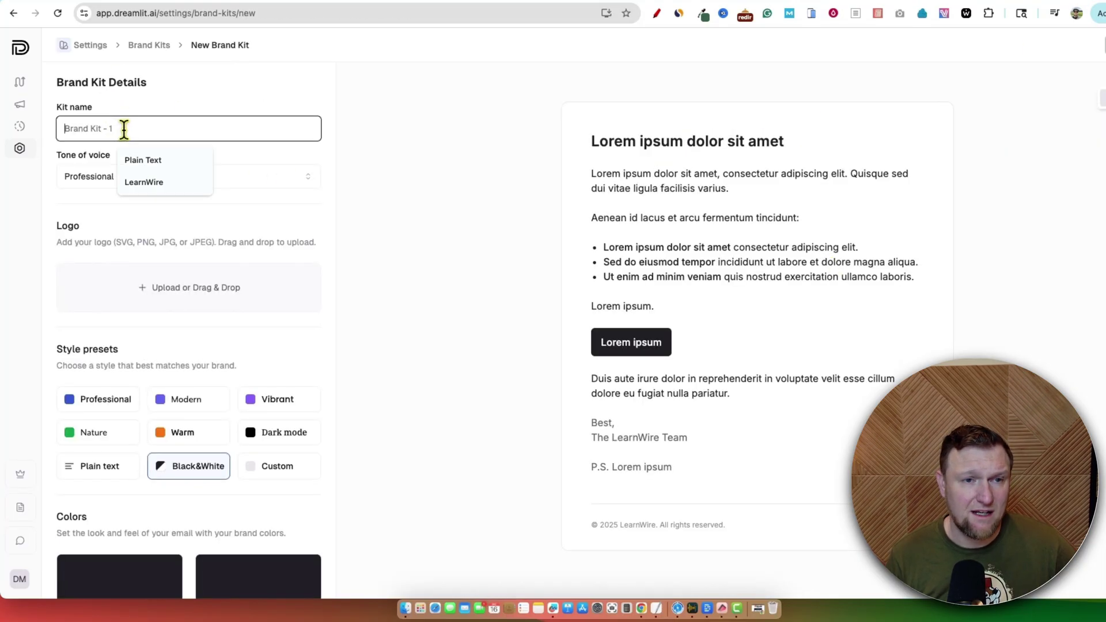
pyautogui.click(134, 182)
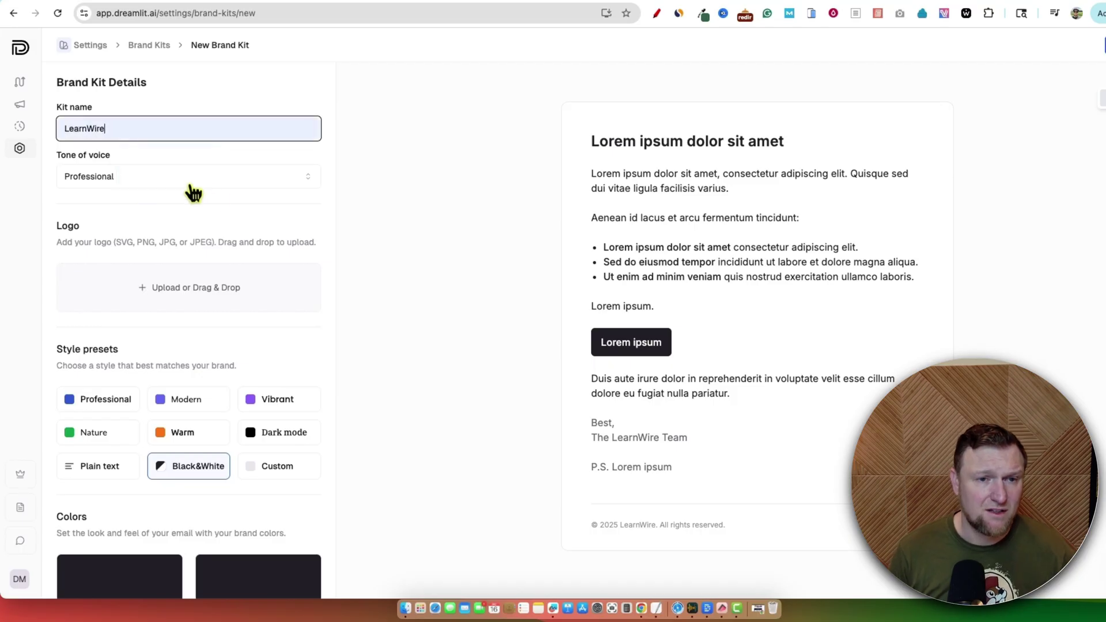
pyautogui.click(116, 179)
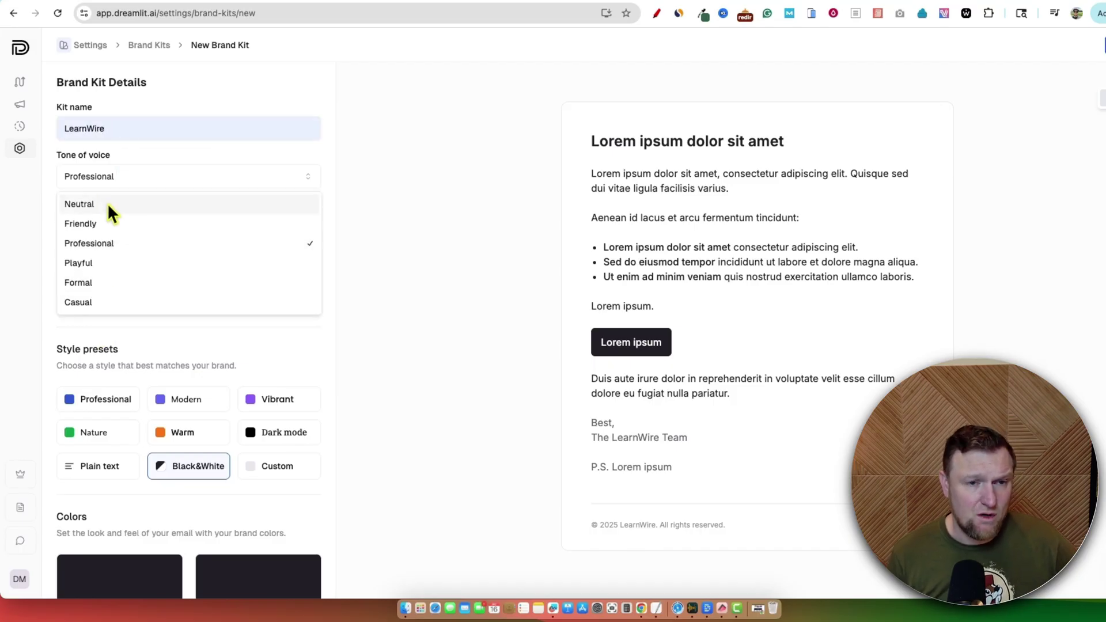
pyautogui.click(113, 243)
pyautogui.scroll(-1, 190, 240)
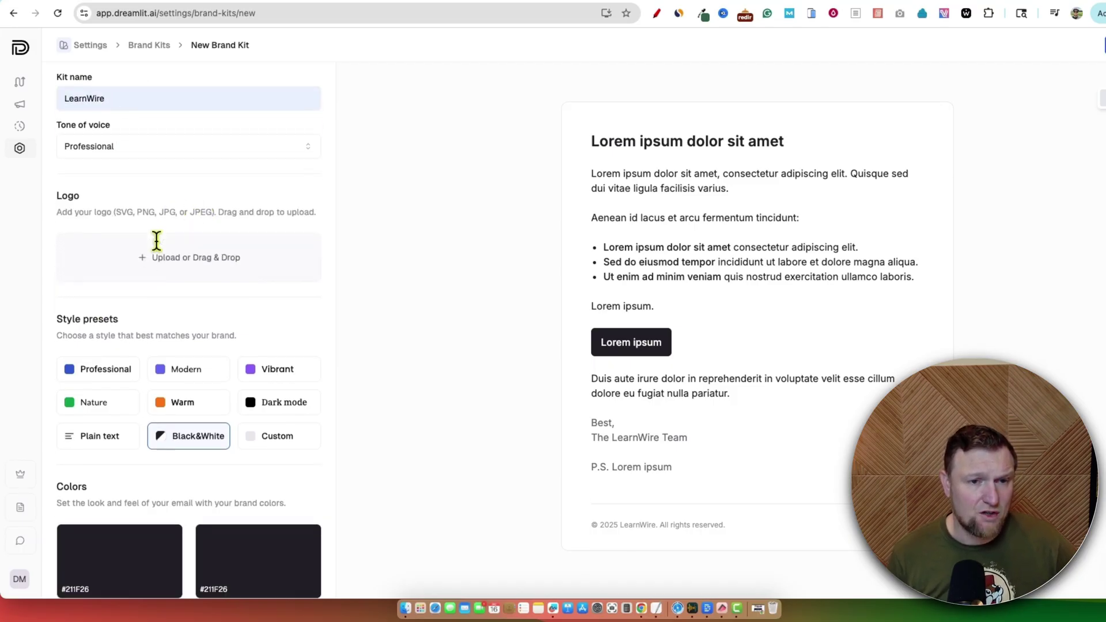
pyautogui.click(334, 255)
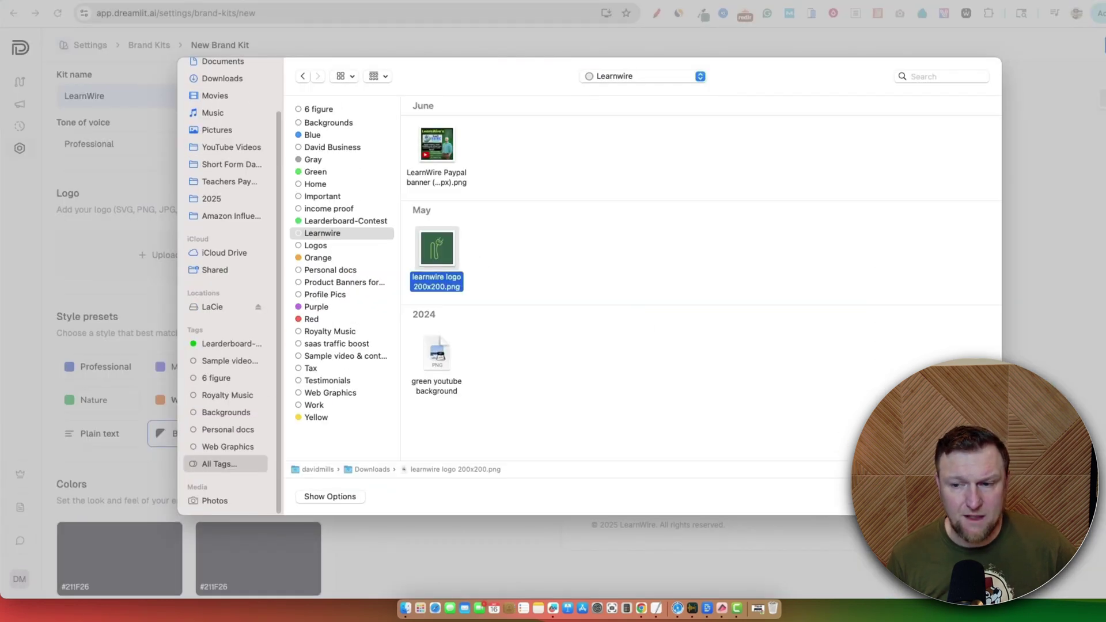
# - Upload learnwire logo 200x200.png as the kit logo and set the style preset to Custom
pyautogui.press('Return')
pyautogui.scroll(-3, 179, 298)
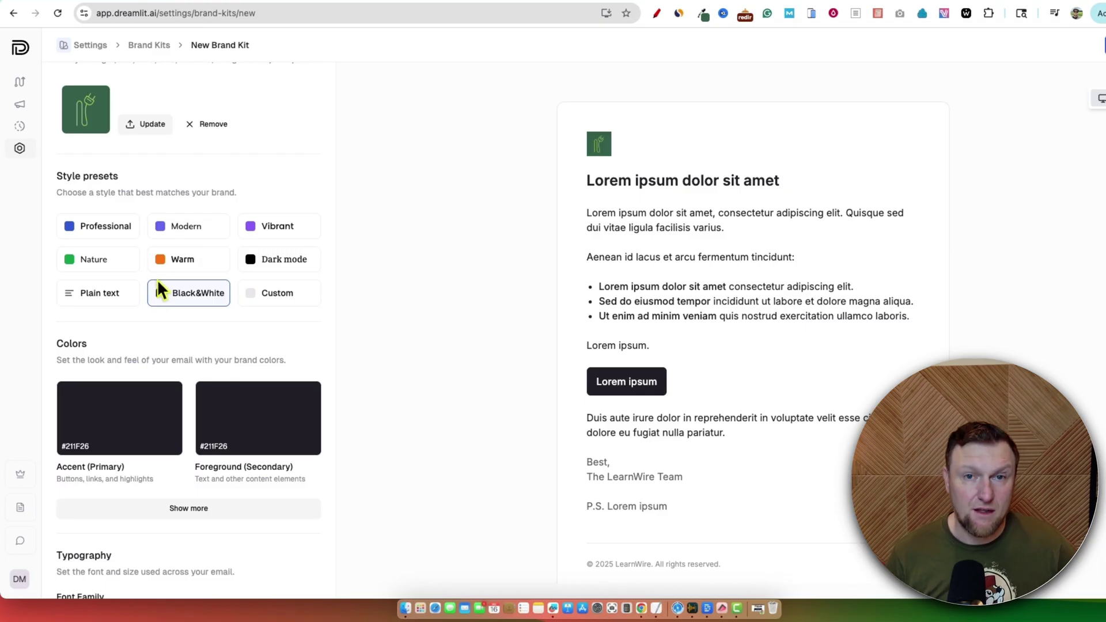
pyautogui.click(274, 300)
pyautogui.scroll(-4, 288, 314)
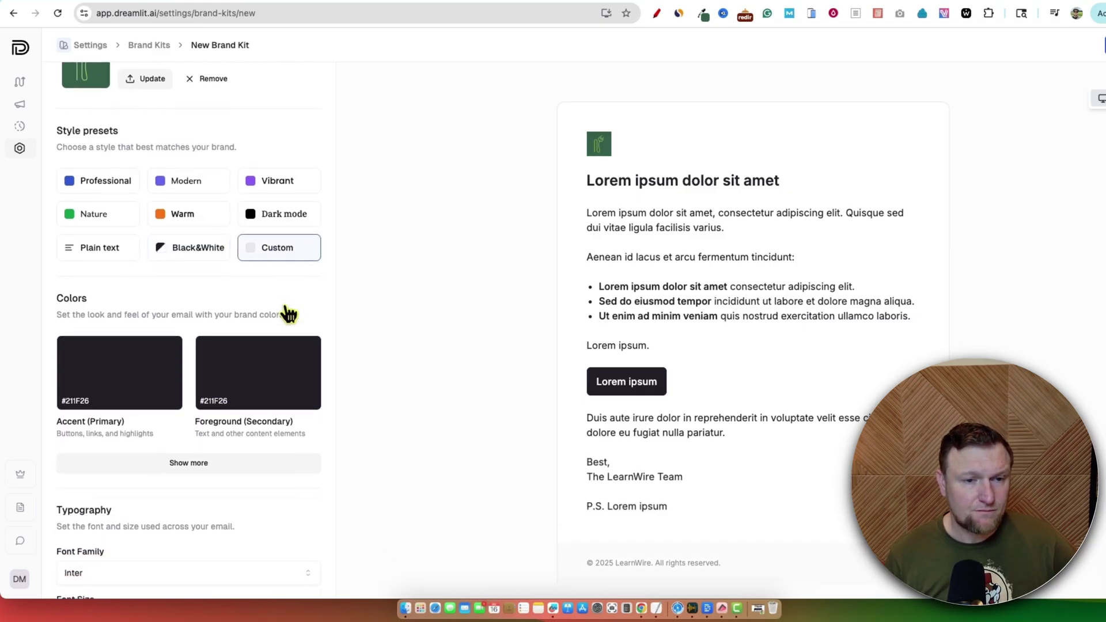
pyautogui.click(133, 286)
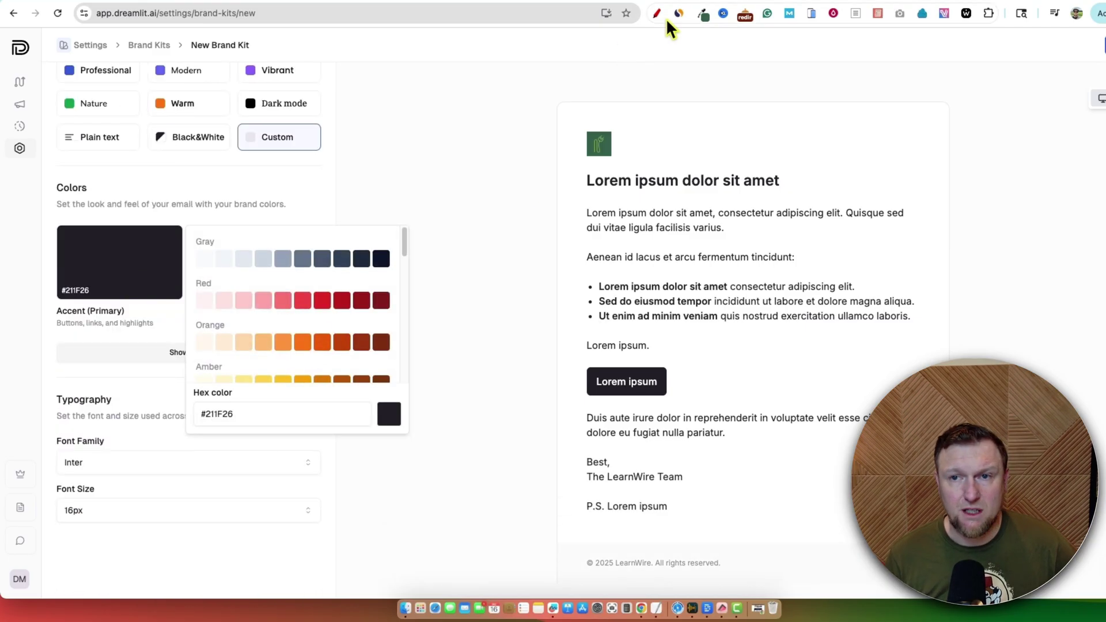
# - Set the LearnWire kit's primary accent colour to #36604C so the preview button turns green
pyautogui.click(705, 15)
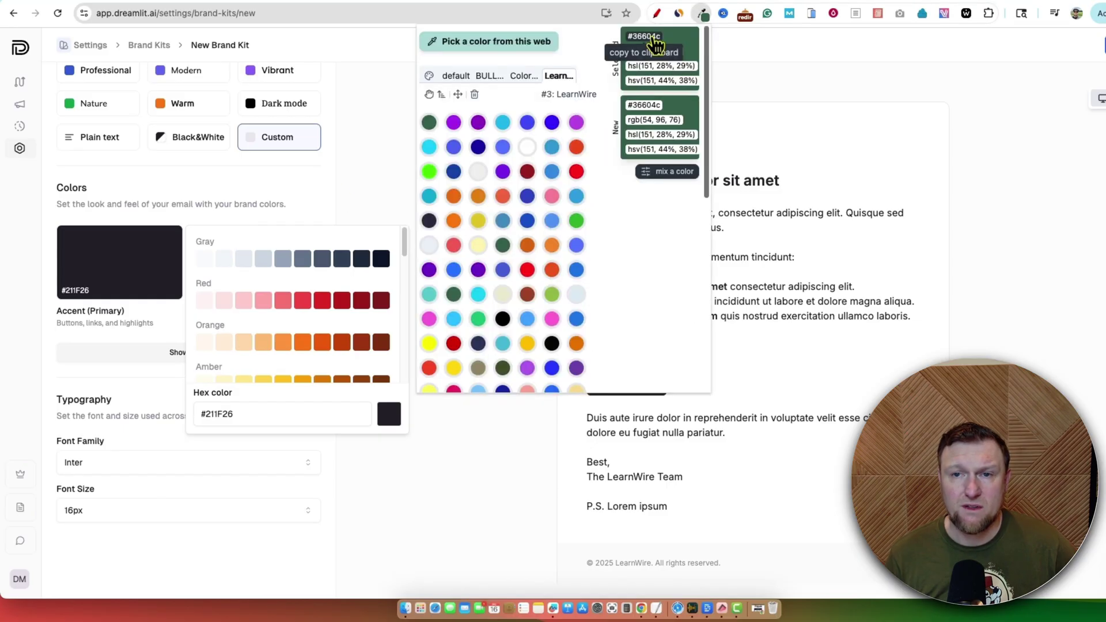
pyautogui.click(656, 41)
pyautogui.click(96, 416)
pyautogui.tripleClick(200, 413)
pyautogui.write('#36604C')
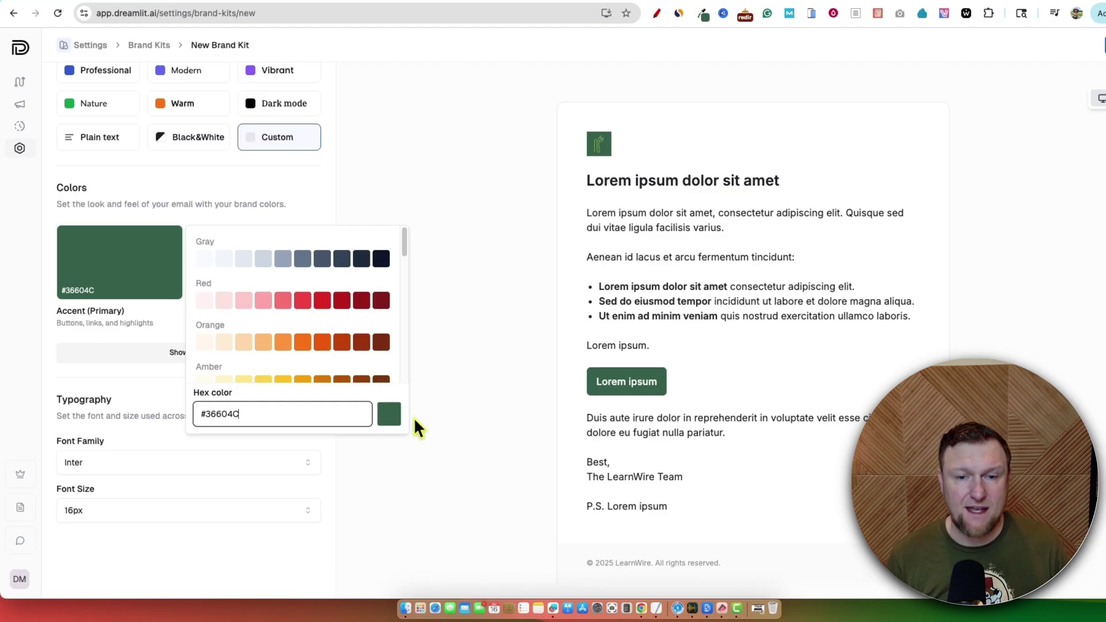
pyautogui.click(439, 411)
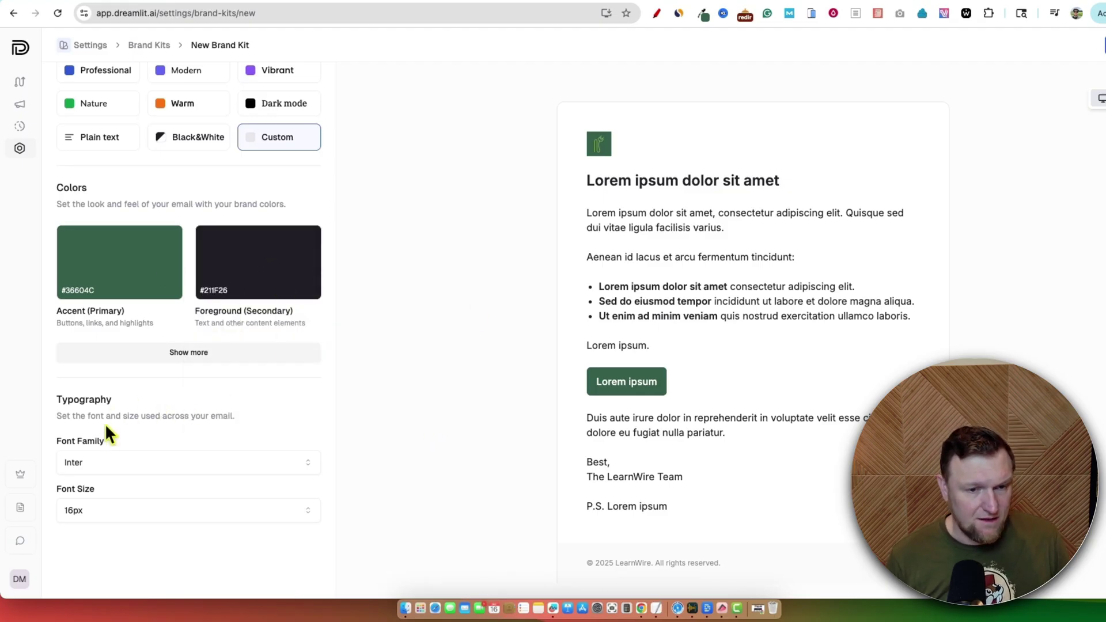
# - Set the brand kit font to Poppins at 16px, after briefly trying 18px
pyautogui.click(132, 461)
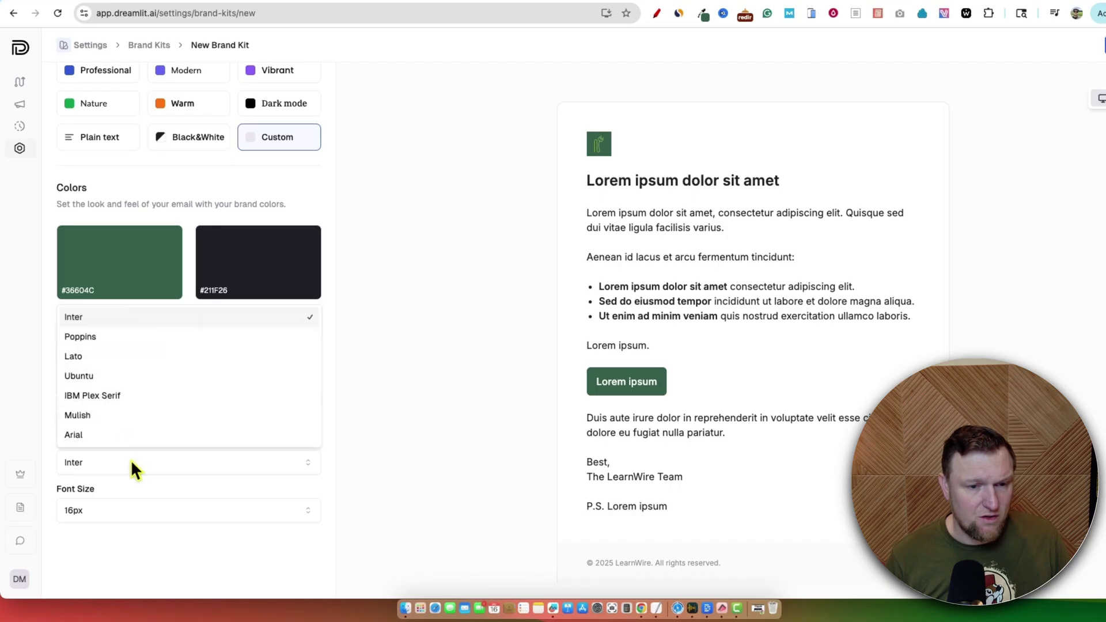
pyautogui.click(90, 335)
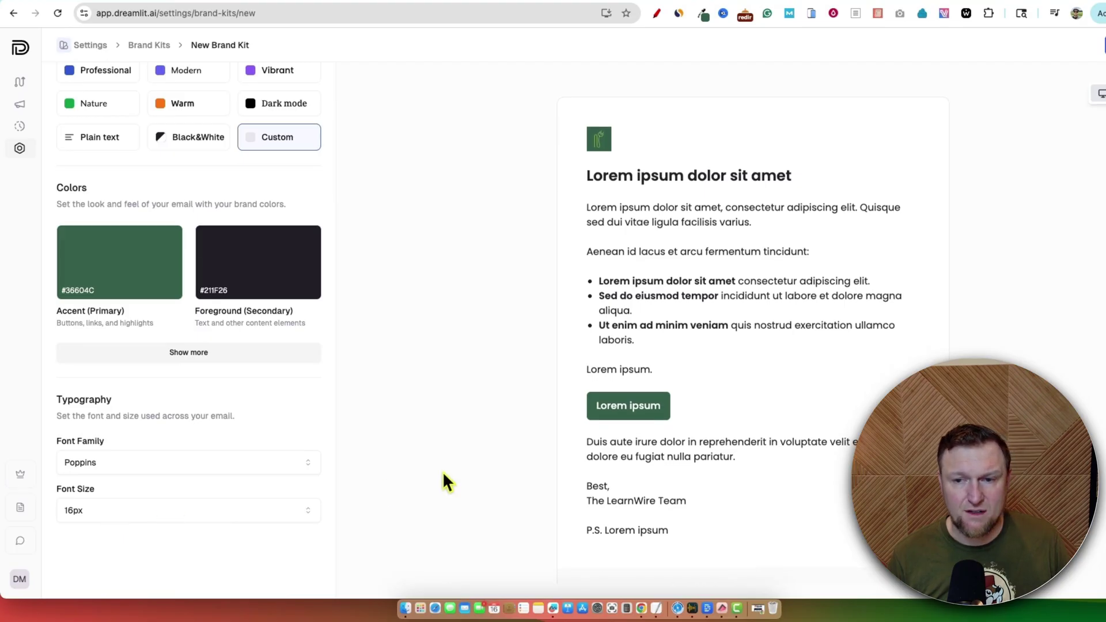
pyautogui.click(200, 515)
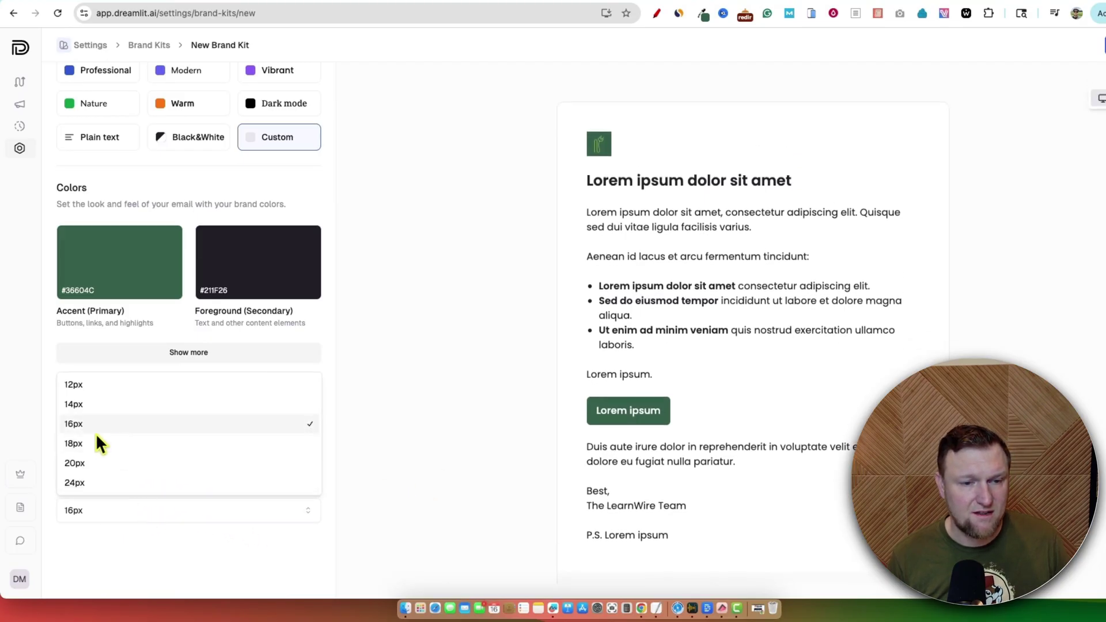
pyautogui.click(81, 444)
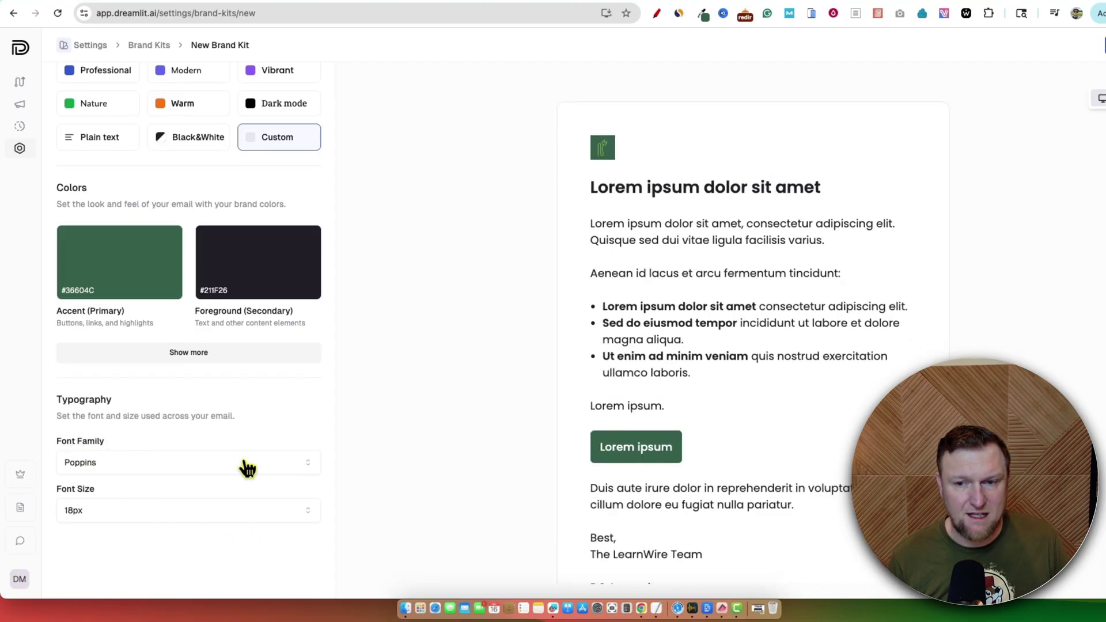
pyautogui.click(113, 521)
pyautogui.click(94, 429)
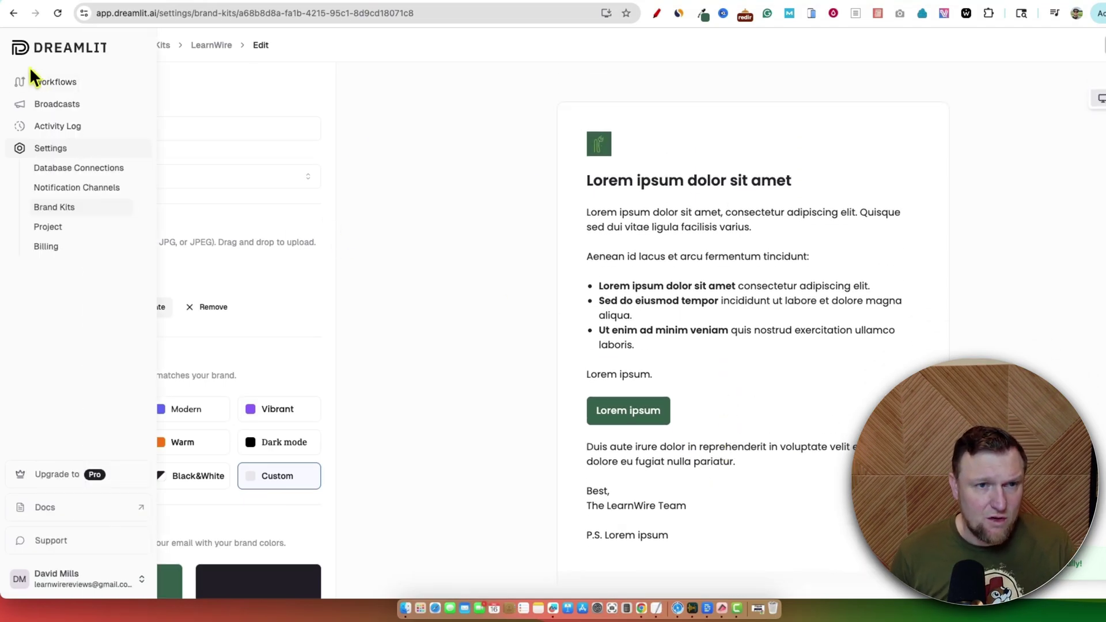
# - Go to the Workflows page from the left sidebar
pyautogui.click(67, 81)
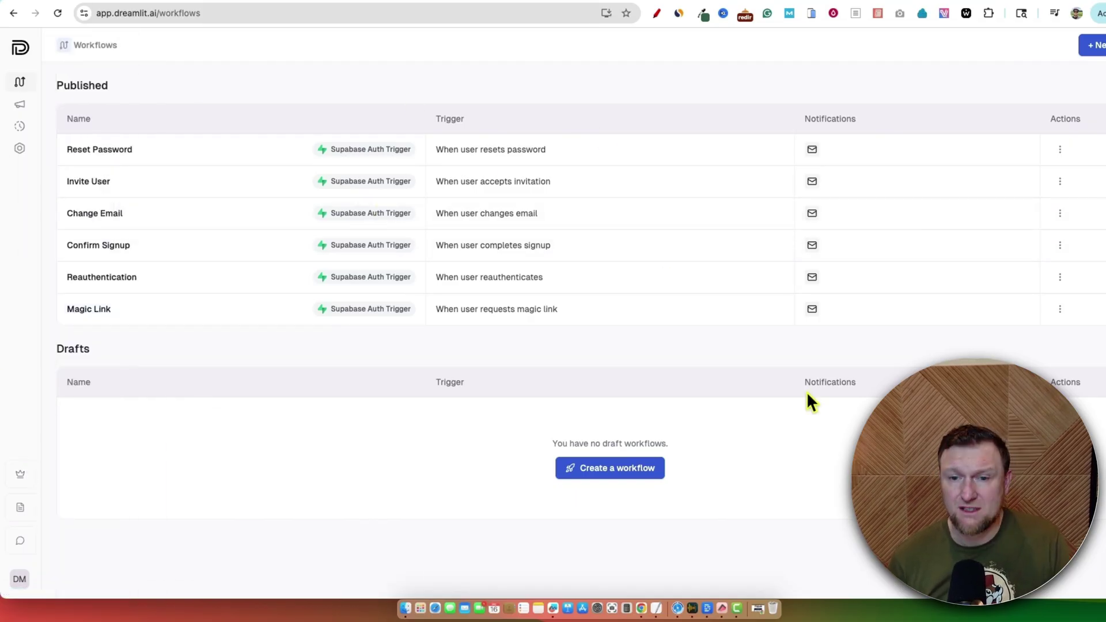
pyautogui.click(632, 479)
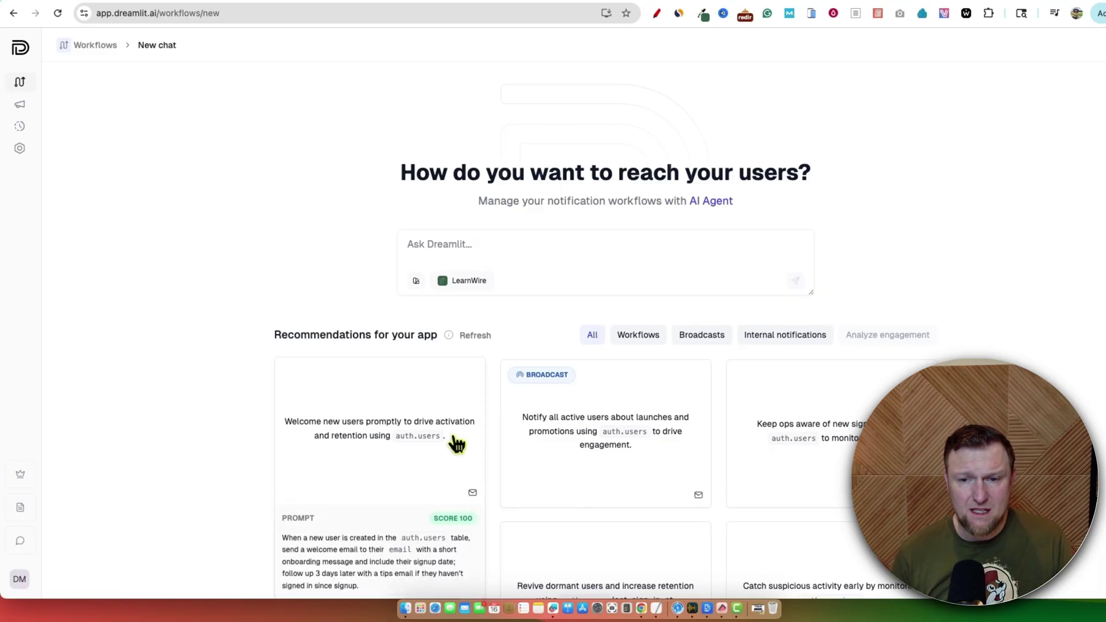
pyautogui.scroll(-3, 457, 444)
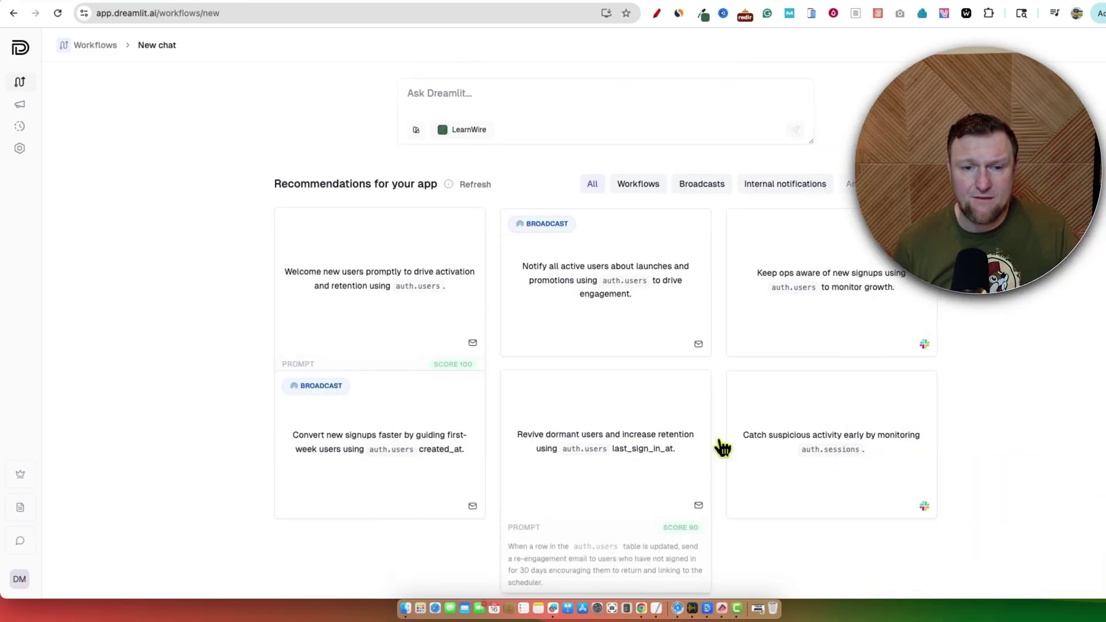
pyautogui.moveTo(805, 277)
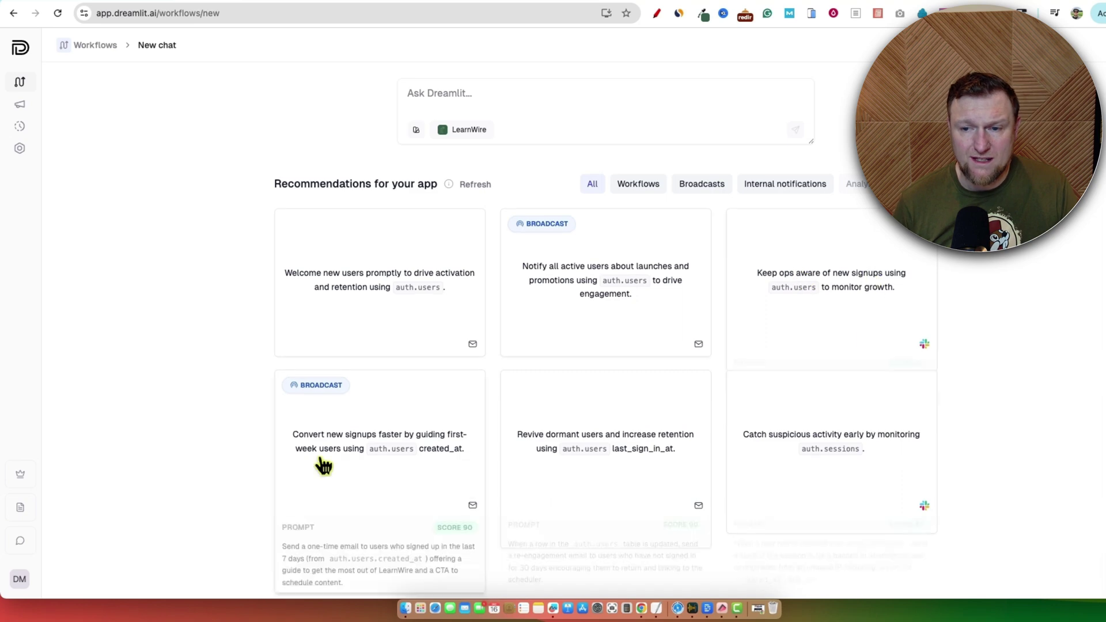
pyautogui.scroll(3, 482, 283)
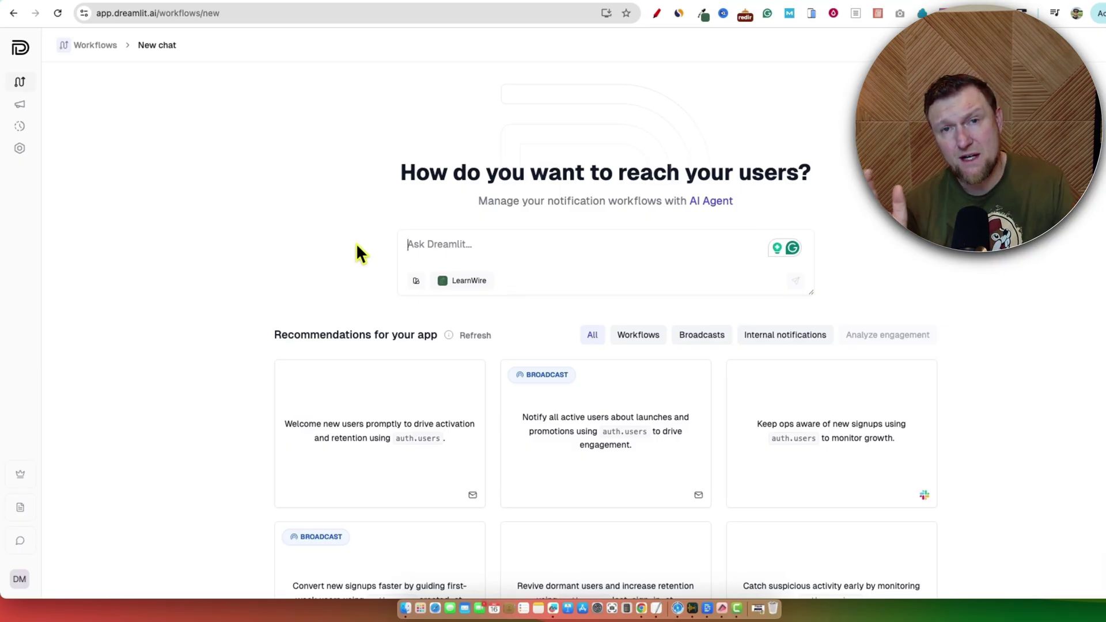
pyautogui.moveTo(655, 403)
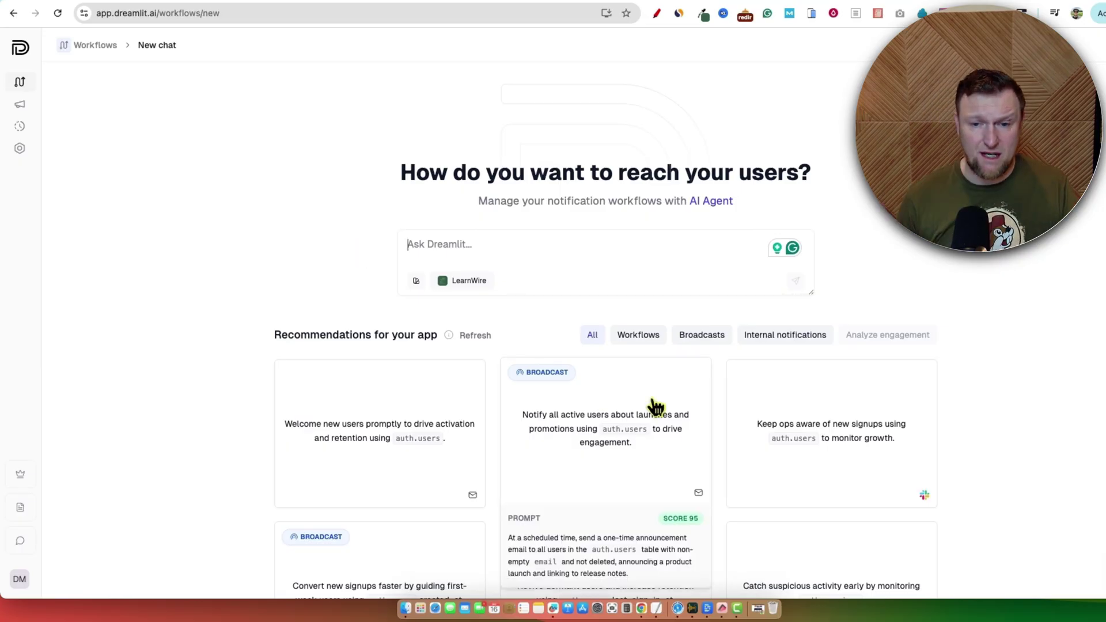
pyautogui.scroll(-3, 582, 420)
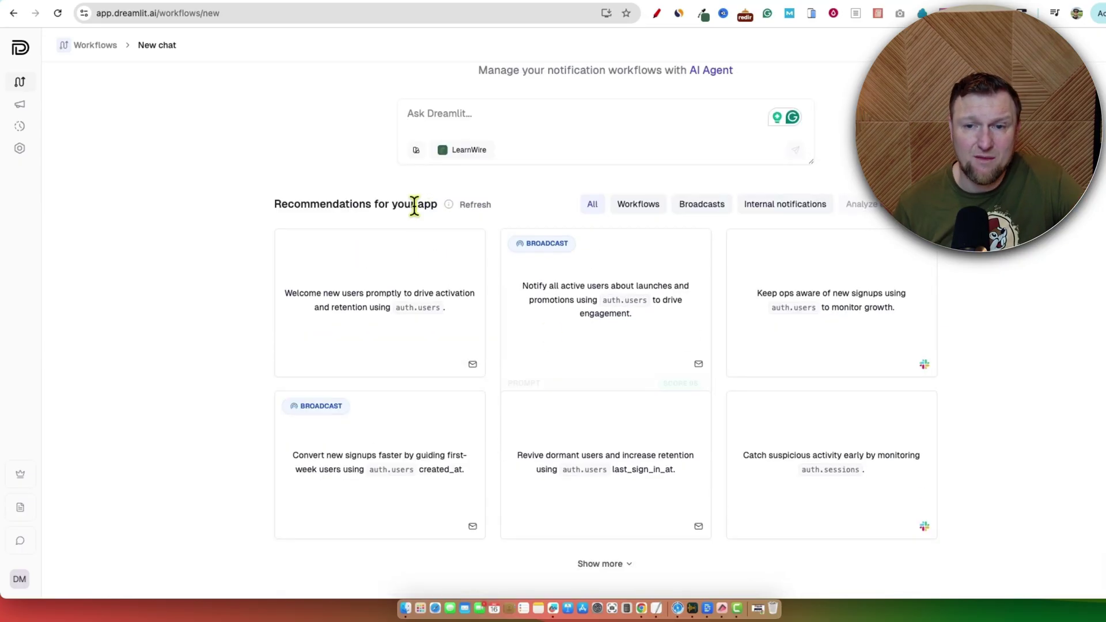
pyautogui.click(649, 212)
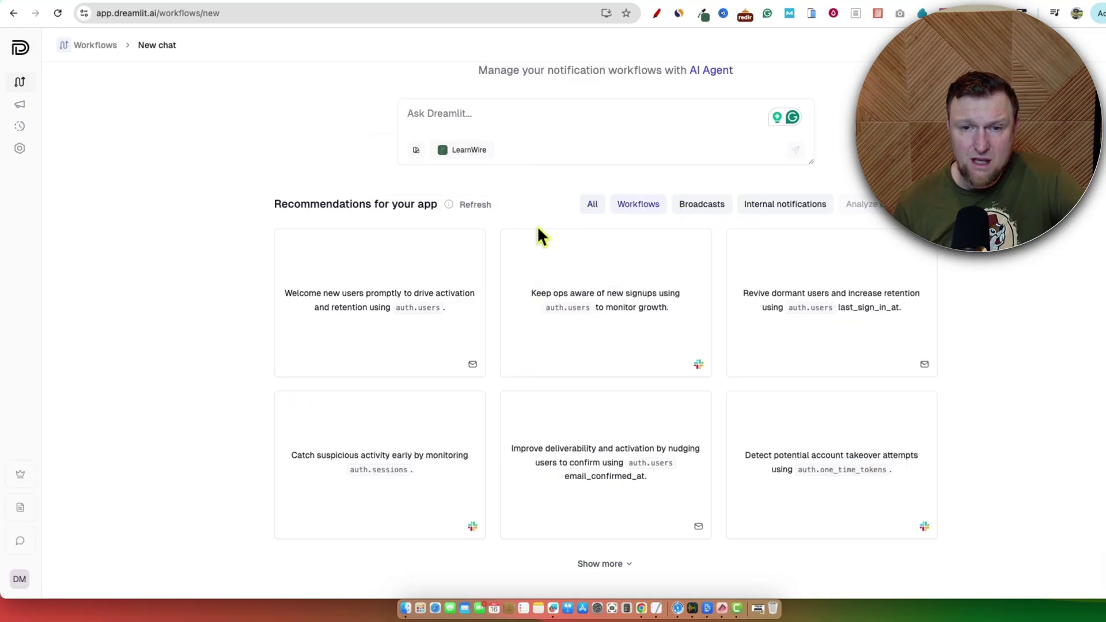
pyautogui.moveTo(350, 338)
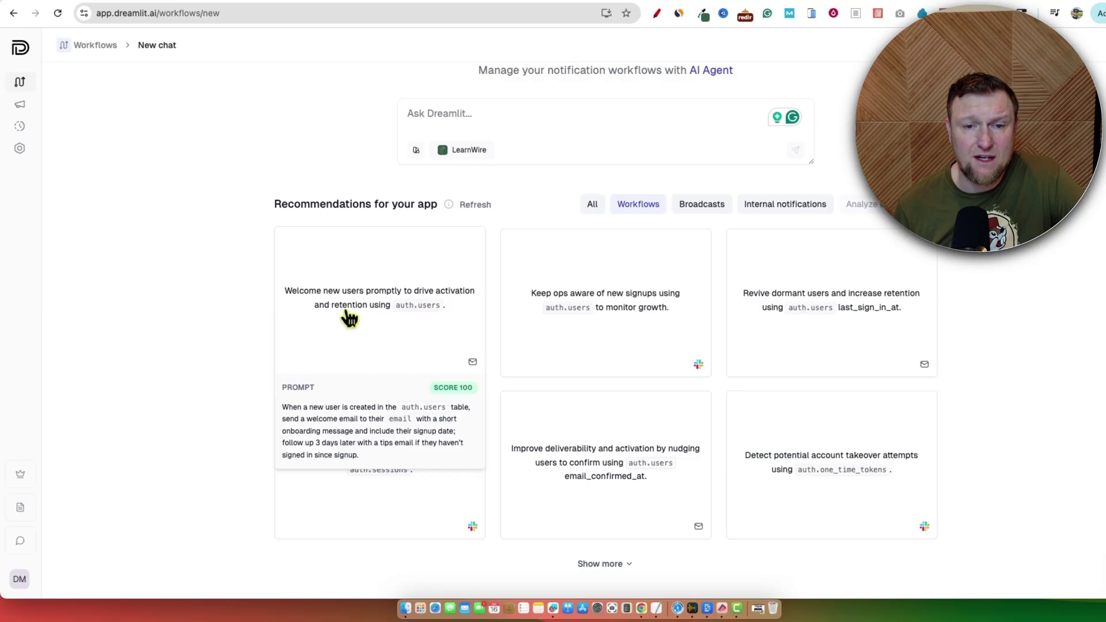
pyautogui.scroll(-1, 787, 295)
pyautogui.moveTo(786, 295)
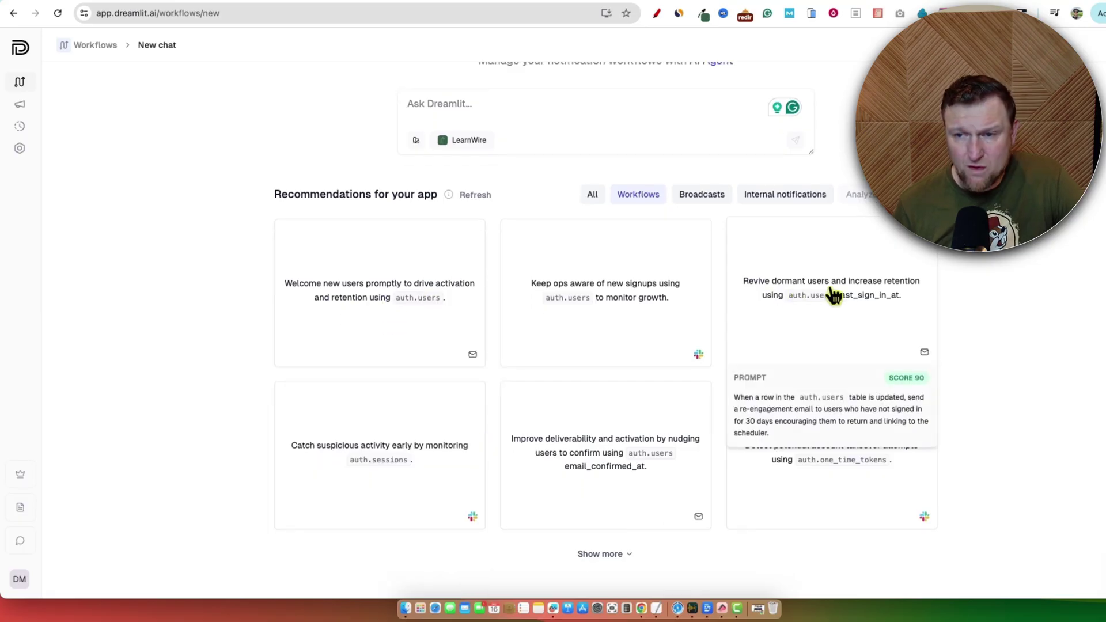
pyautogui.scroll(-1, 388, 390)
pyautogui.moveTo(388, 390)
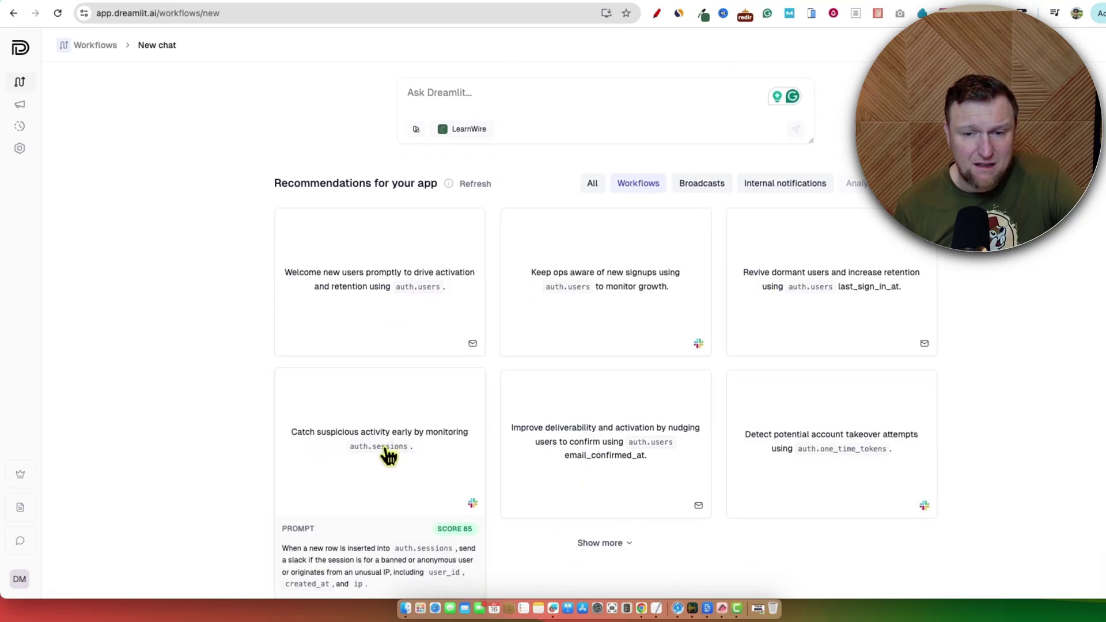
pyautogui.moveTo(548, 442)
pyautogui.moveTo(794, 459)
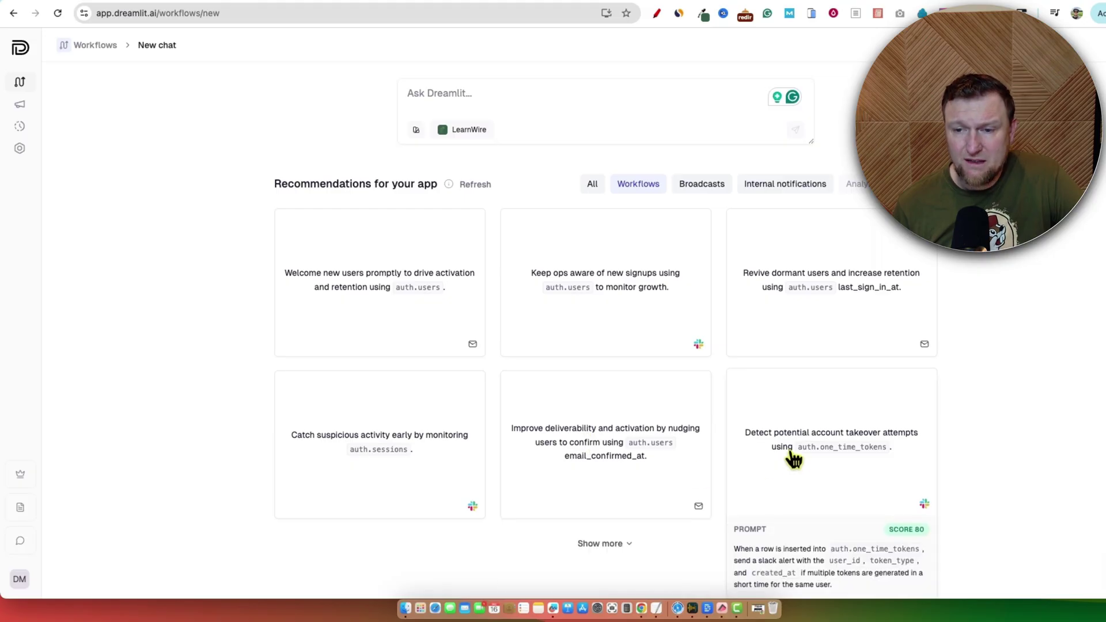
# - Fill Ask Dreamlit with the 'Welcome new users' prompt, review it, and send it to the agent
pyautogui.click(367, 284)
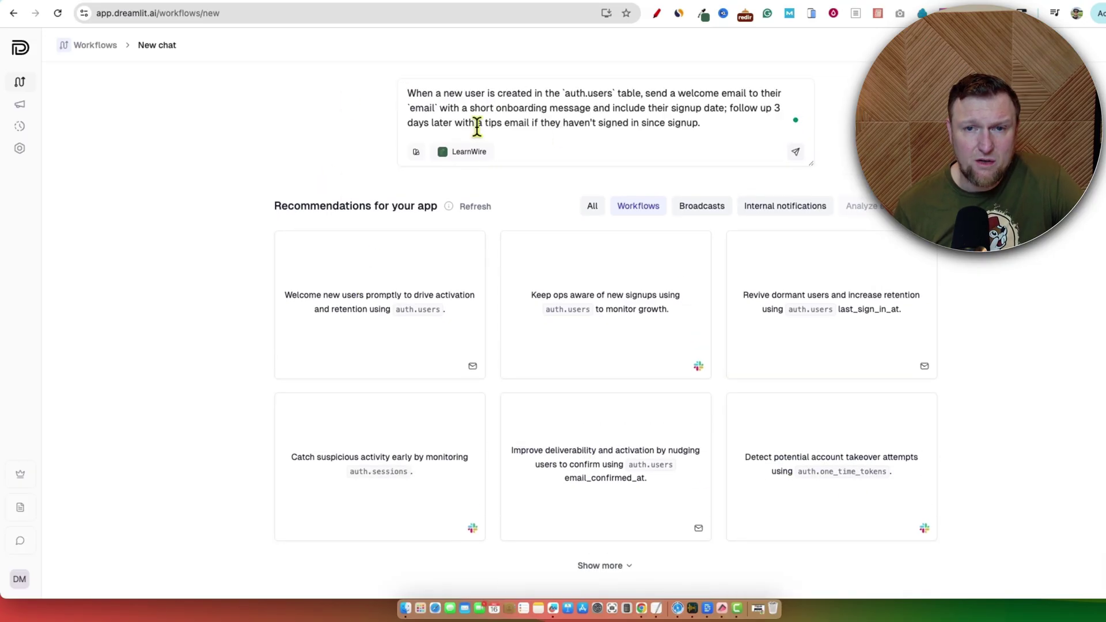
pyautogui.scroll(3, 458, 268)
pyautogui.moveTo(408, 248); pyautogui.dragTo(734, 275)
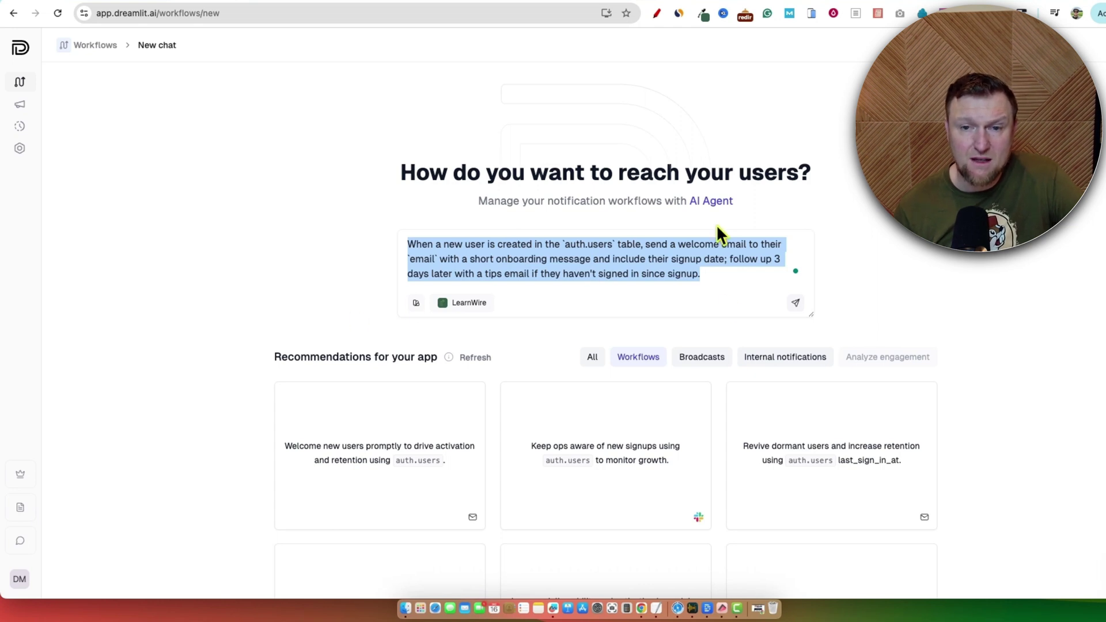
pyautogui.click(464, 247)
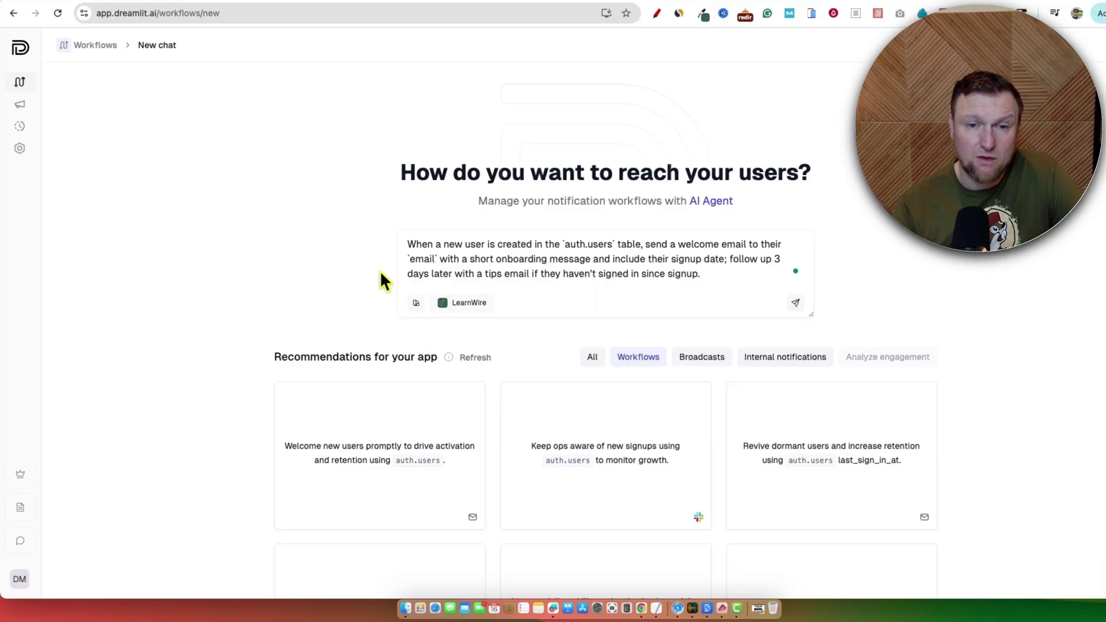
pyautogui.moveTo(565, 245); pyautogui.dragTo(729, 274)
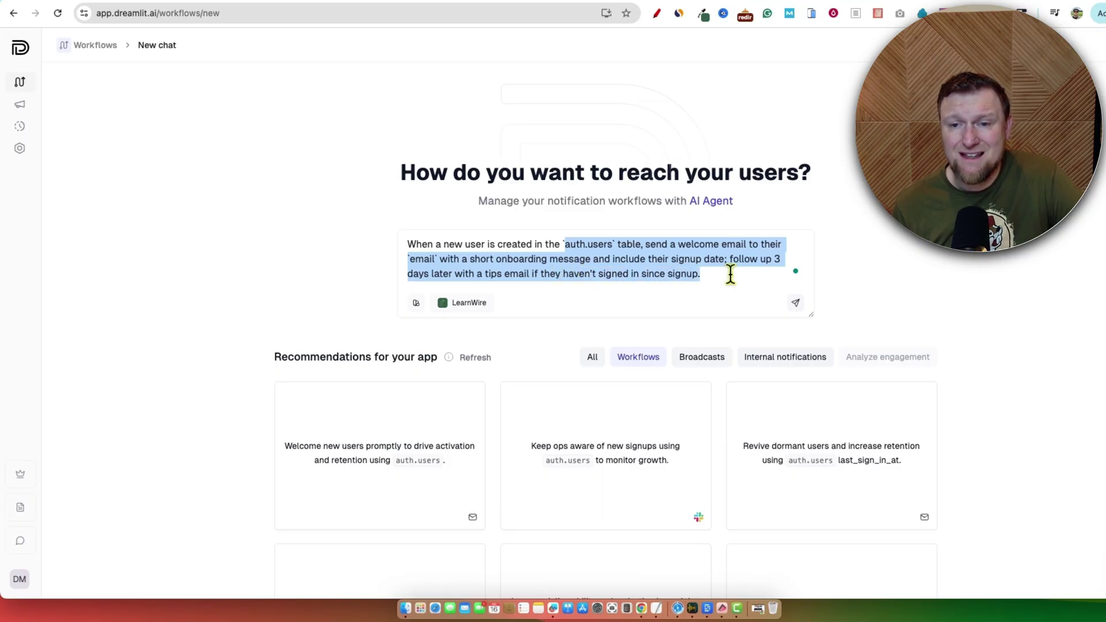
pyautogui.scroll(-3, 704, 289)
pyautogui.scroll(3, 683, 336)
pyautogui.click(794, 303)
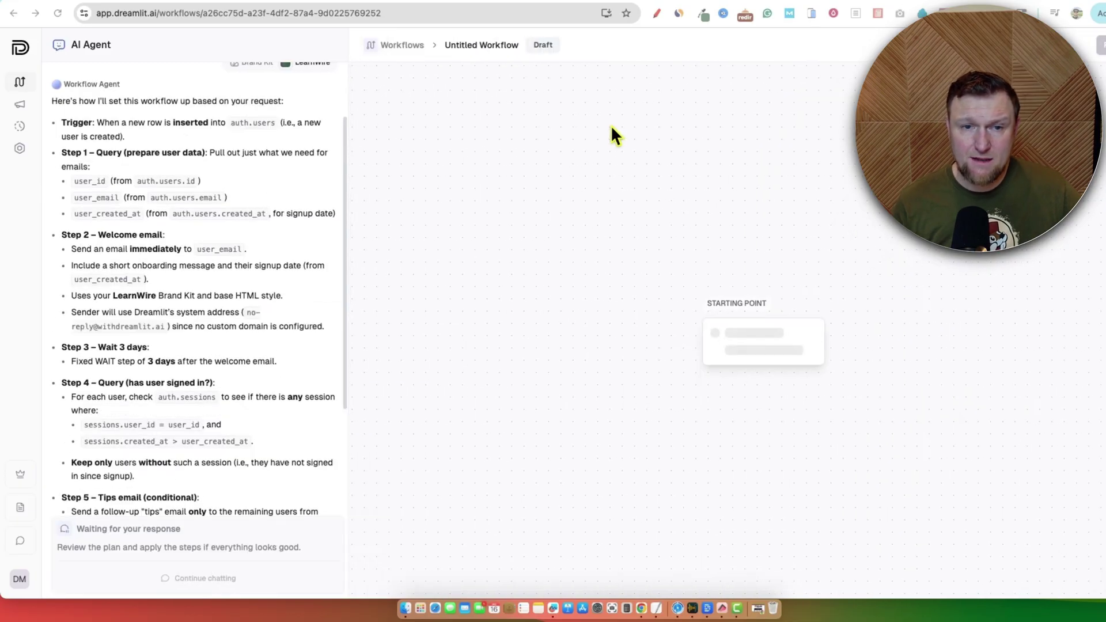
# - Scroll through the agent's plan in the AI Agent panel as the trigger step is applied
pyautogui.scroll(-3, 265, 281)
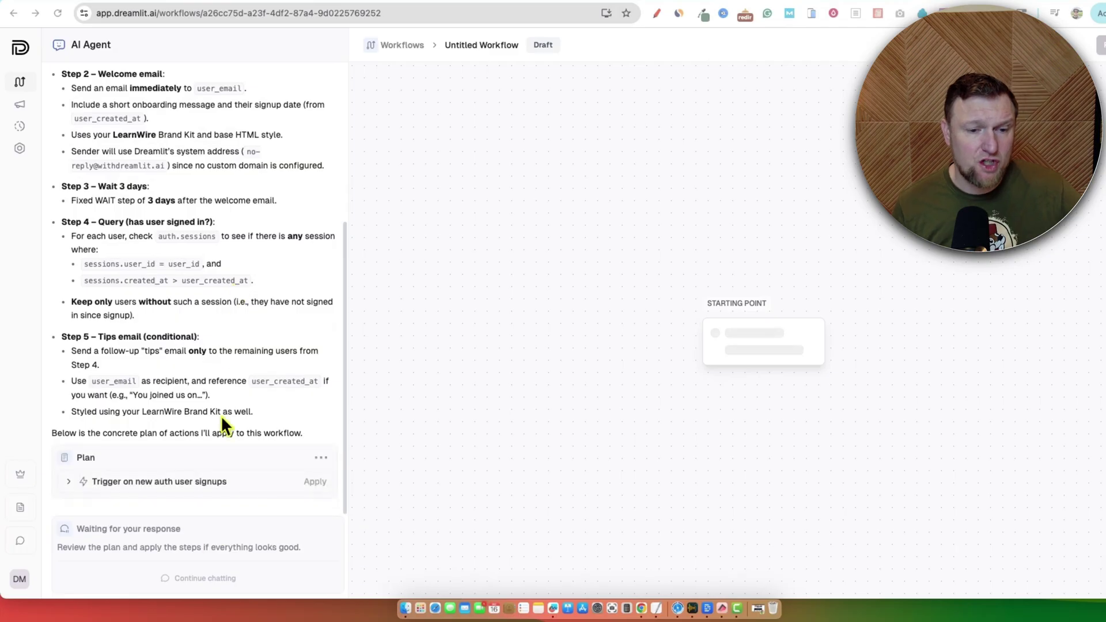
pyautogui.scroll(1, 219, 346)
pyautogui.scroll(-1, 225, 293)
pyautogui.scroll(4, 231, 291)
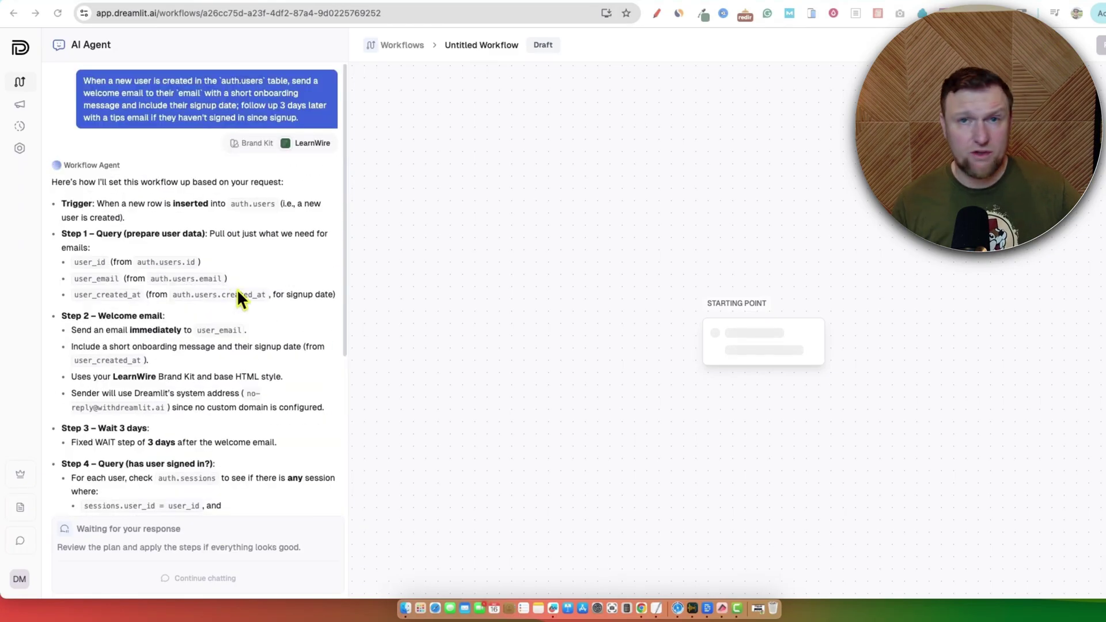
pyautogui.scroll(-4, 238, 290)
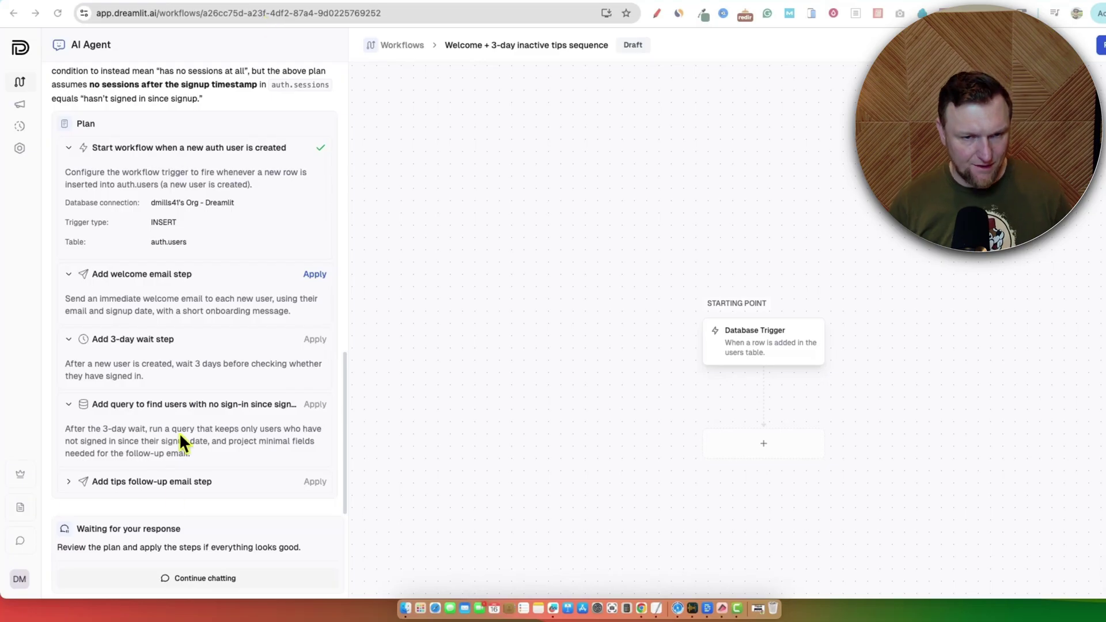
pyautogui.scroll(10, 178, 441)
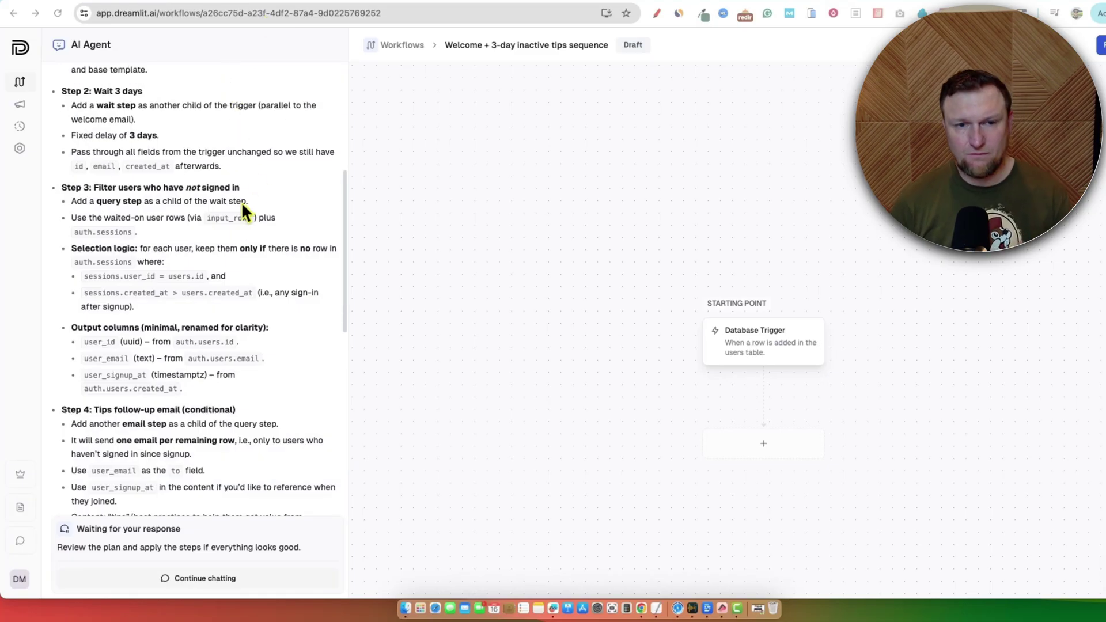
pyautogui.scroll(-10, 240, 280)
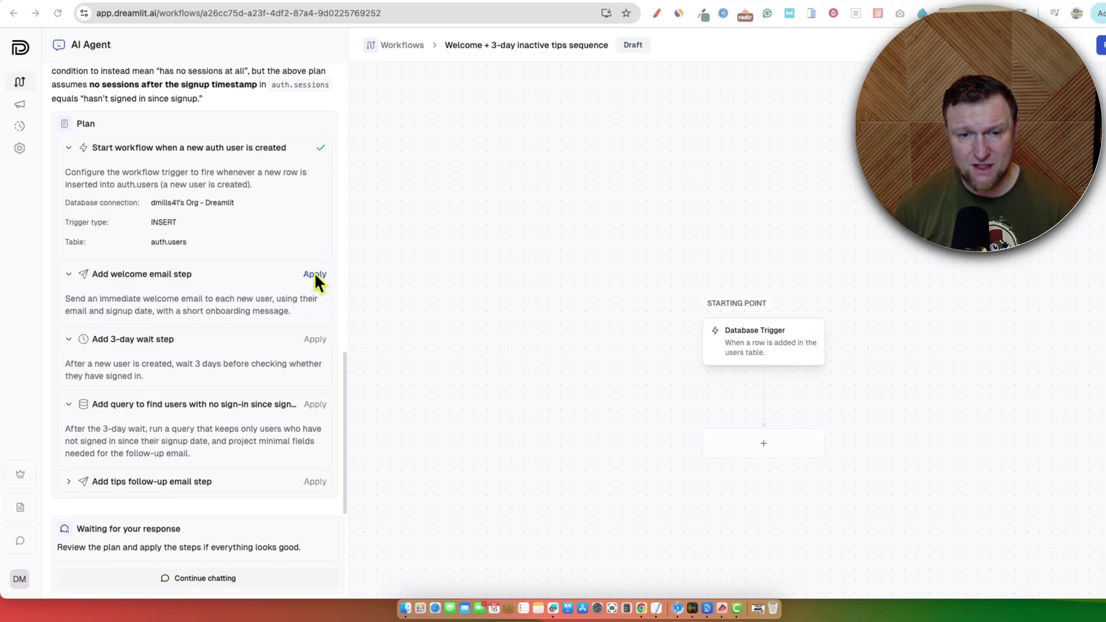
pyautogui.scroll(3, 855, 380)
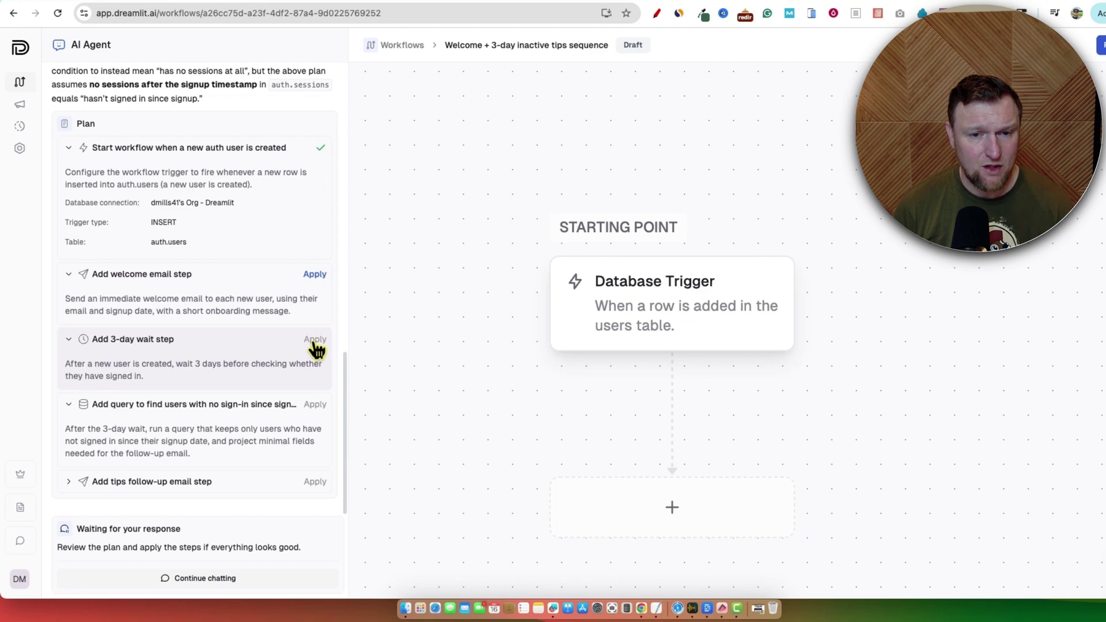
pyautogui.scroll(1, 308, 360)
pyautogui.scroll(-1, 316, 381)
pyautogui.click(314, 275)
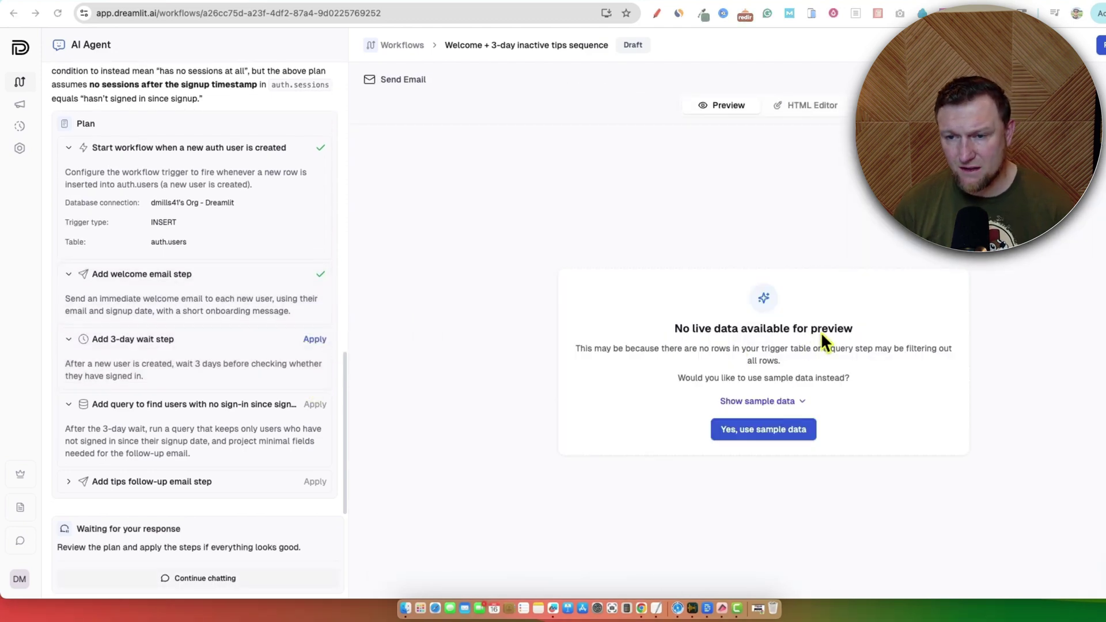
pyautogui.click(755, 431)
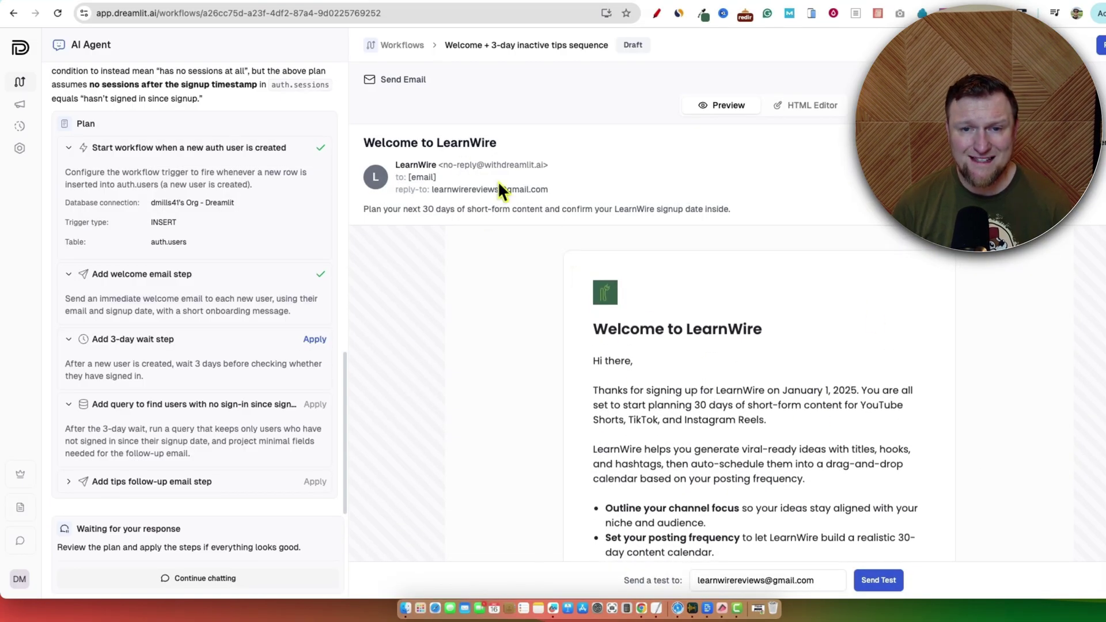
pyautogui.moveTo(442, 165); pyautogui.dragTo(577, 167)
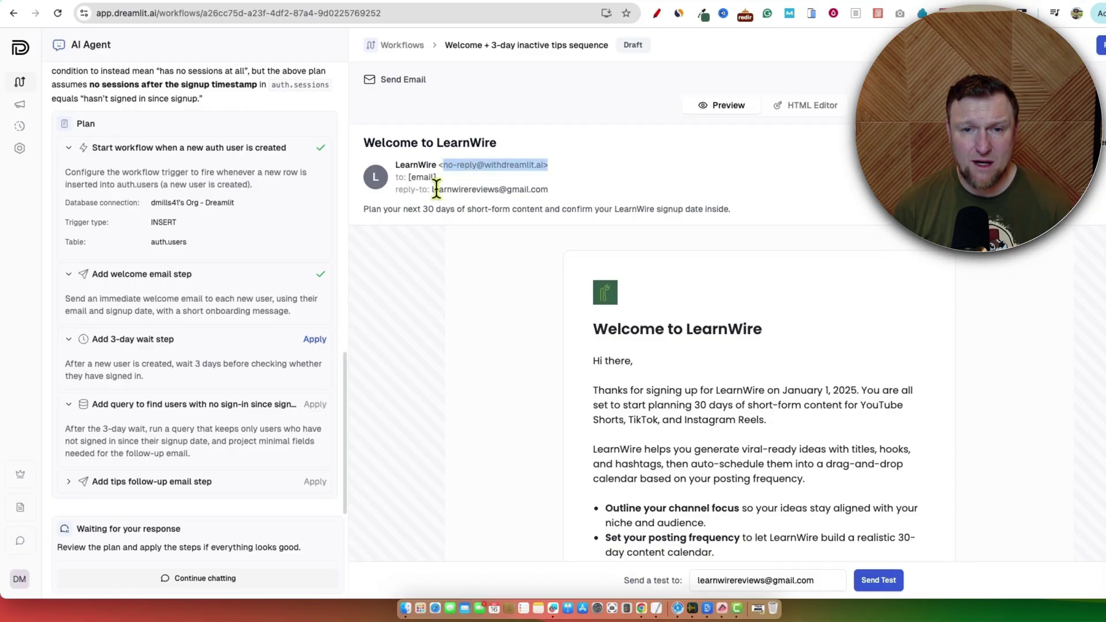
pyautogui.moveTo(433, 189); pyautogui.dragTo(551, 190)
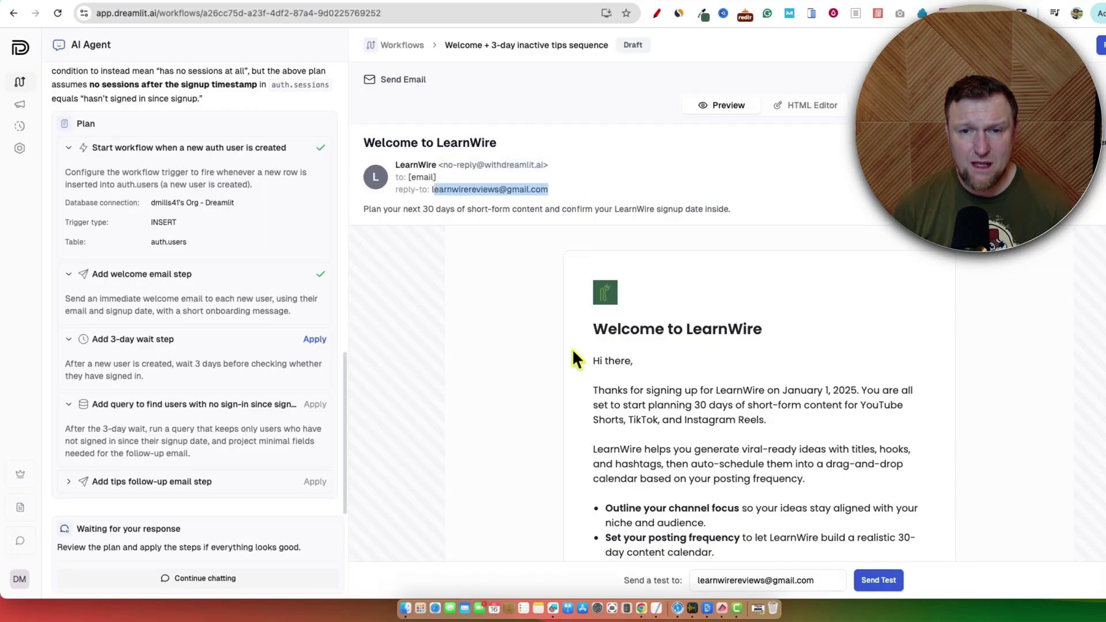
pyautogui.click(448, 188)
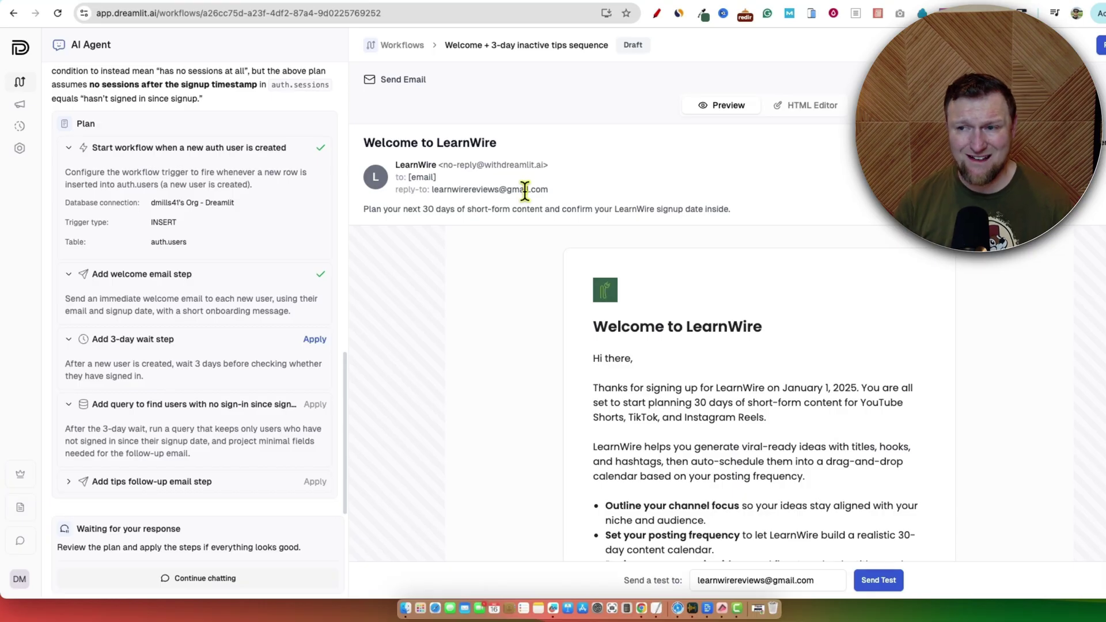
pyautogui.moveTo(452, 190); pyautogui.dragTo(548, 190)
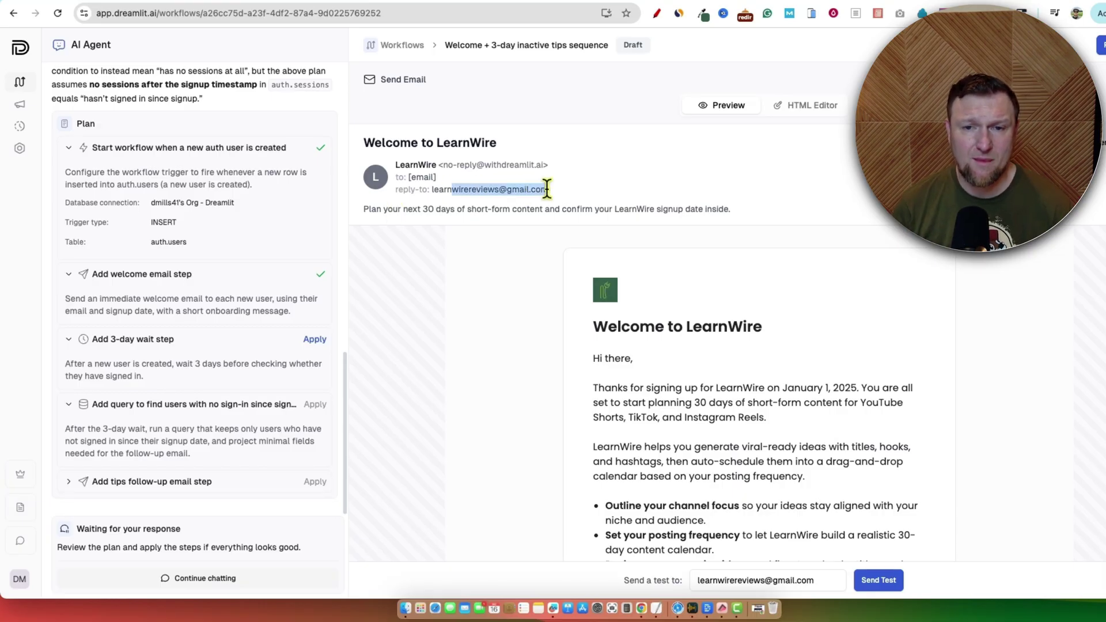
pyautogui.click(541, 212)
pyautogui.moveTo(459, 189); pyautogui.dragTo(531, 190)
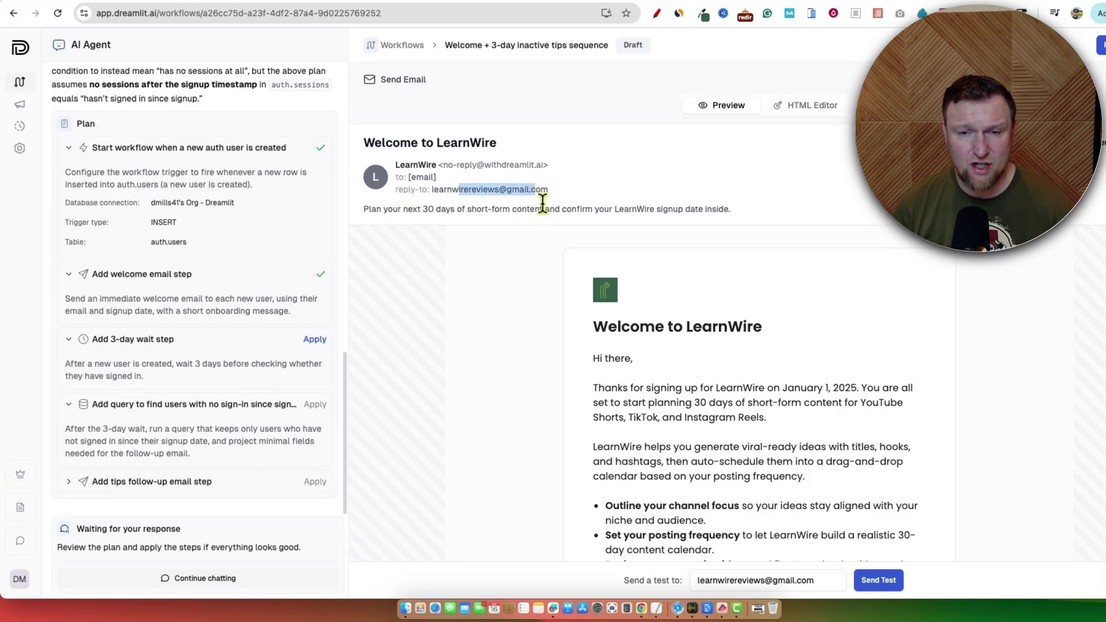
pyautogui.click(543, 203)
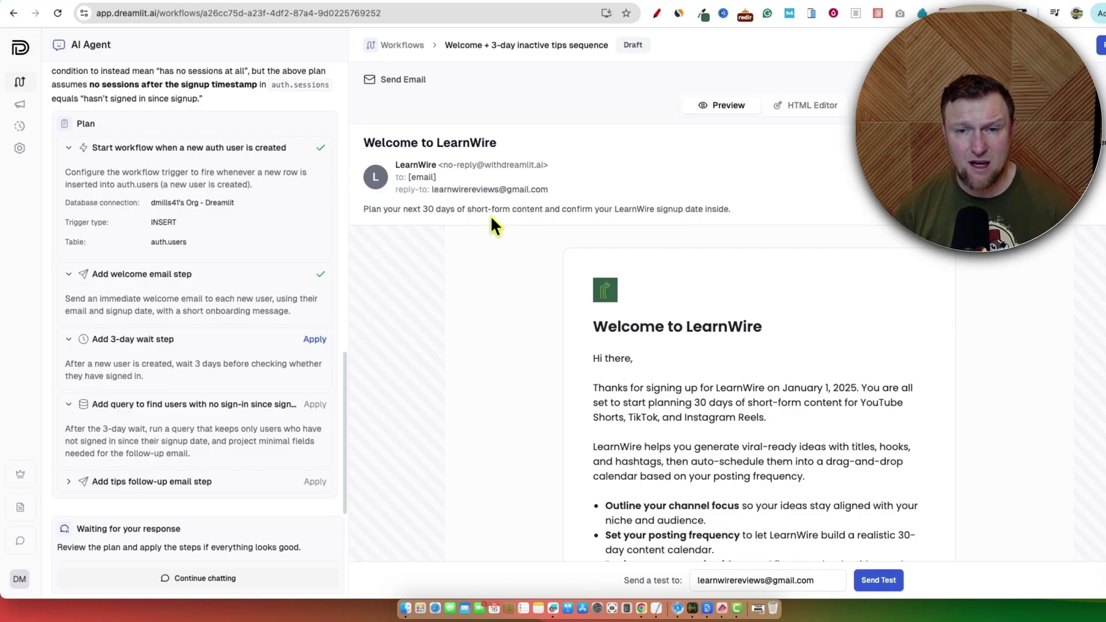
pyautogui.moveTo(384, 210); pyautogui.dragTo(451, 219)
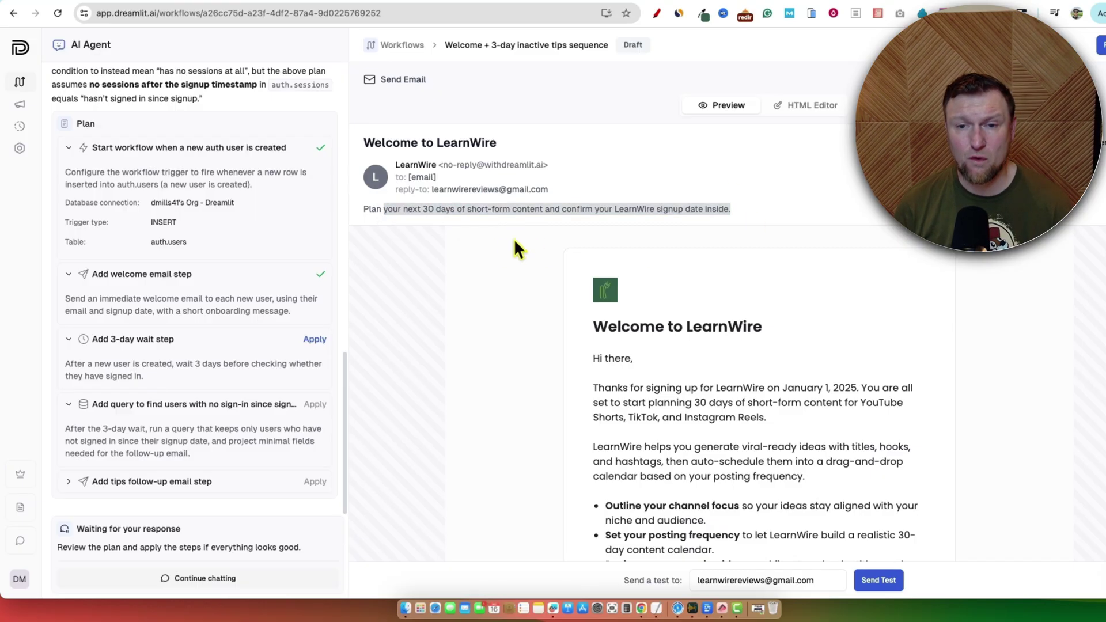
pyautogui.scroll(-2, 639, 349)
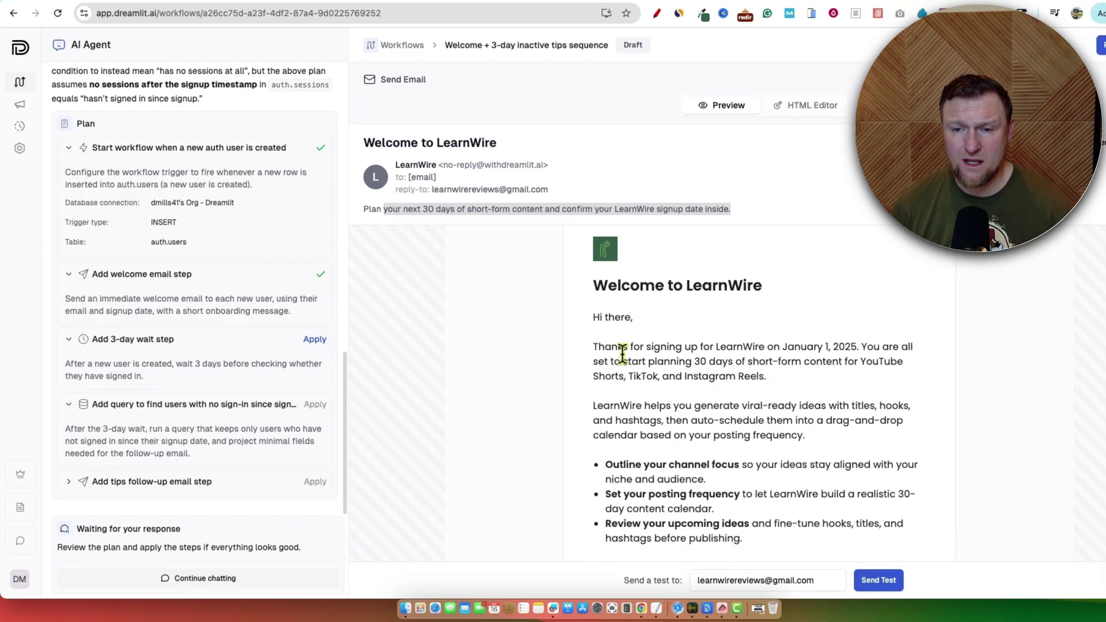
pyautogui.moveTo(628, 348); pyautogui.dragTo(803, 408)
pyautogui.scroll(-1, 714, 431)
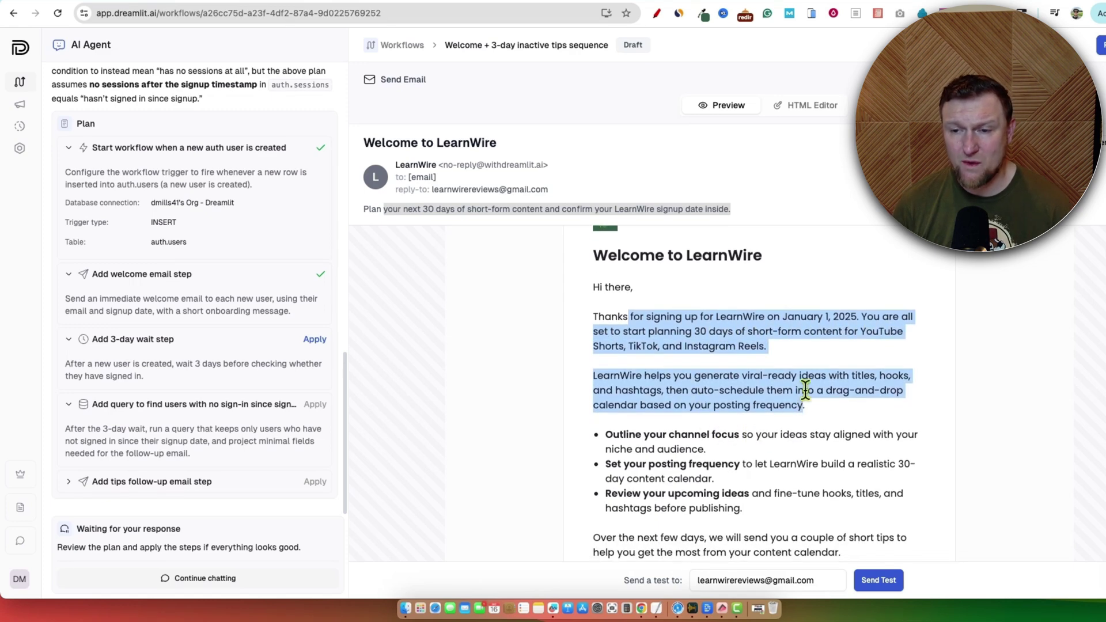
pyautogui.scroll(-3, 806, 390)
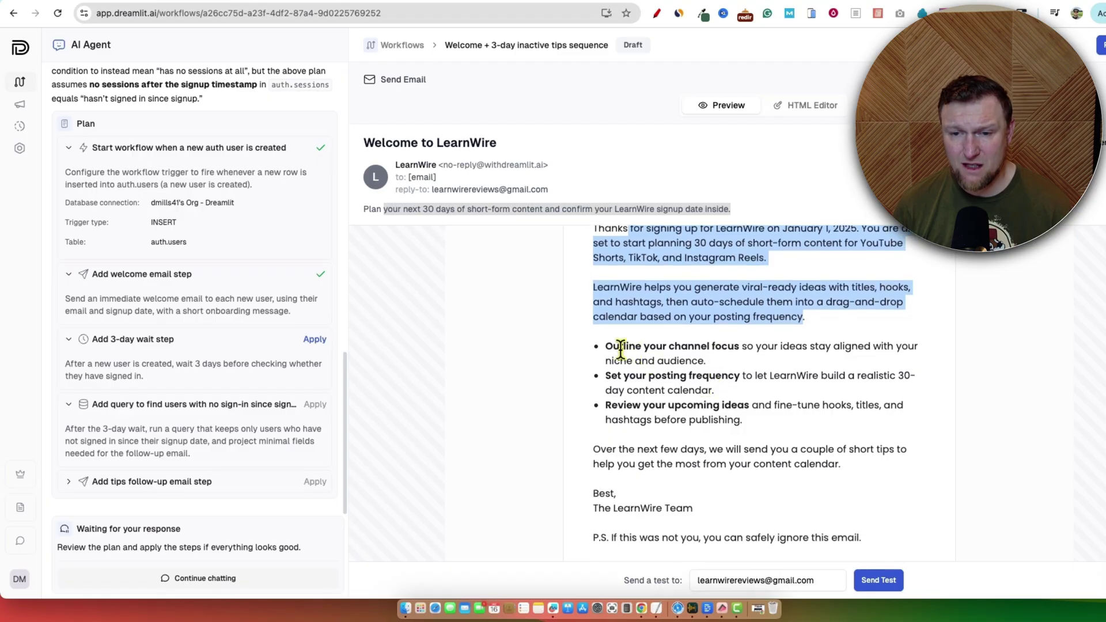
pyautogui.moveTo(620, 348); pyautogui.dragTo(825, 346)
pyautogui.moveTo(661, 377); pyautogui.dragTo(809, 399)
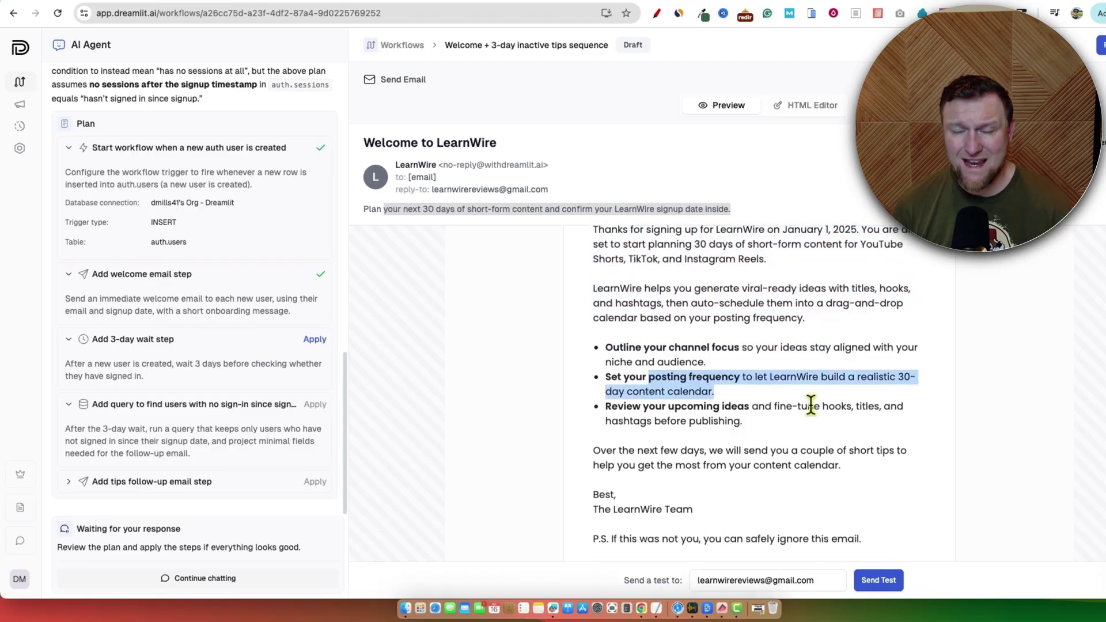
pyautogui.scroll(-3, 714, 400)
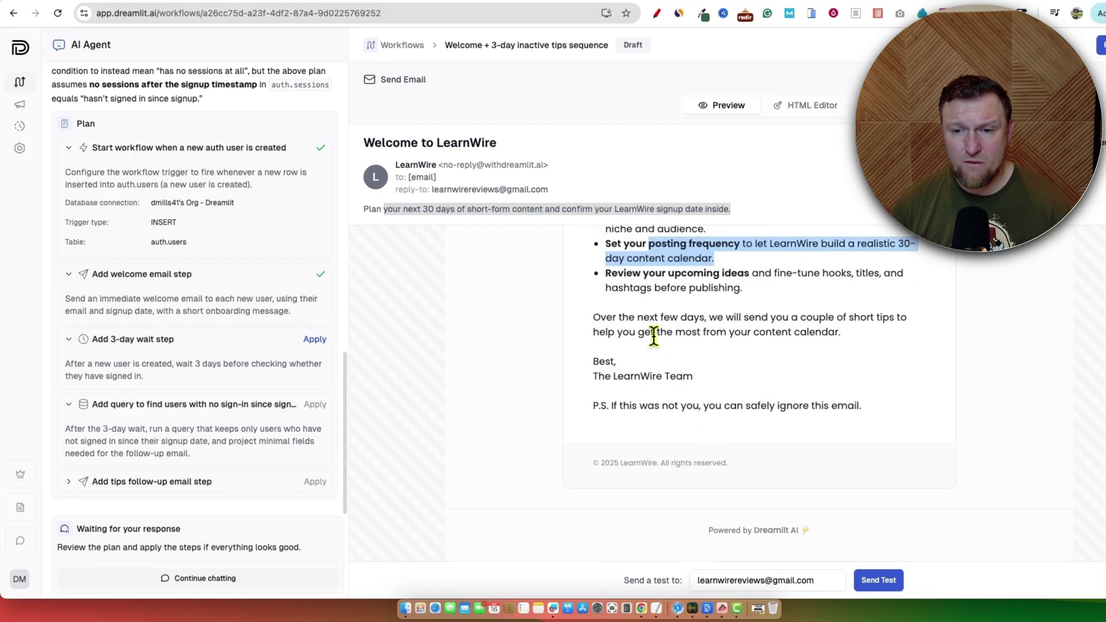
pyautogui.scroll(1, 654, 337)
pyautogui.moveTo(706, 340); pyautogui.dragTo(850, 358)
pyautogui.scroll(-1, 686, 384)
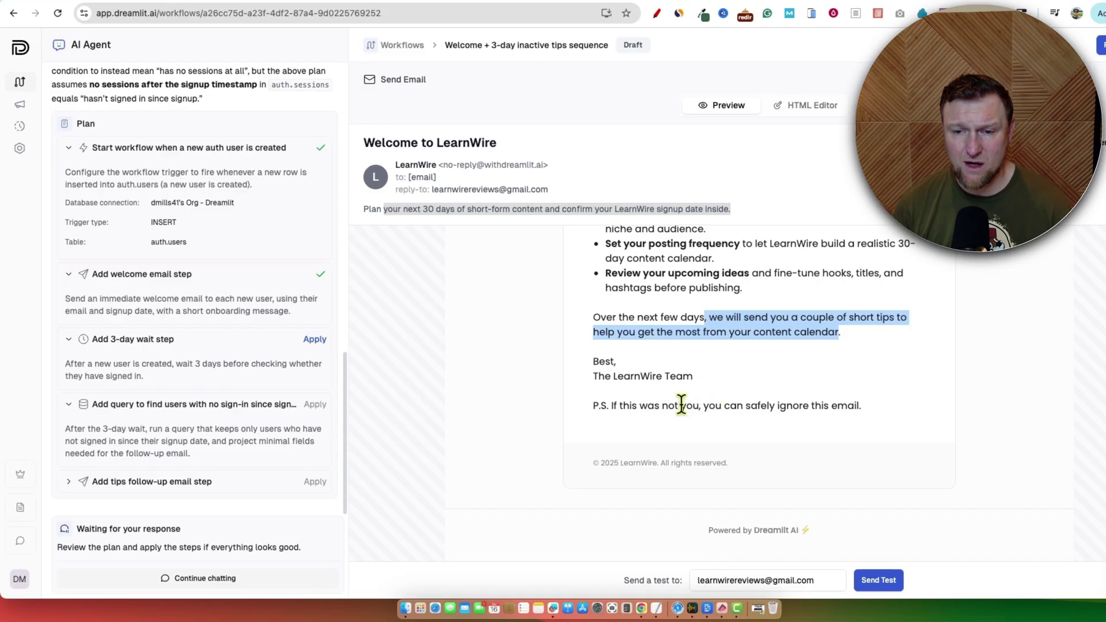
pyautogui.click(619, 409)
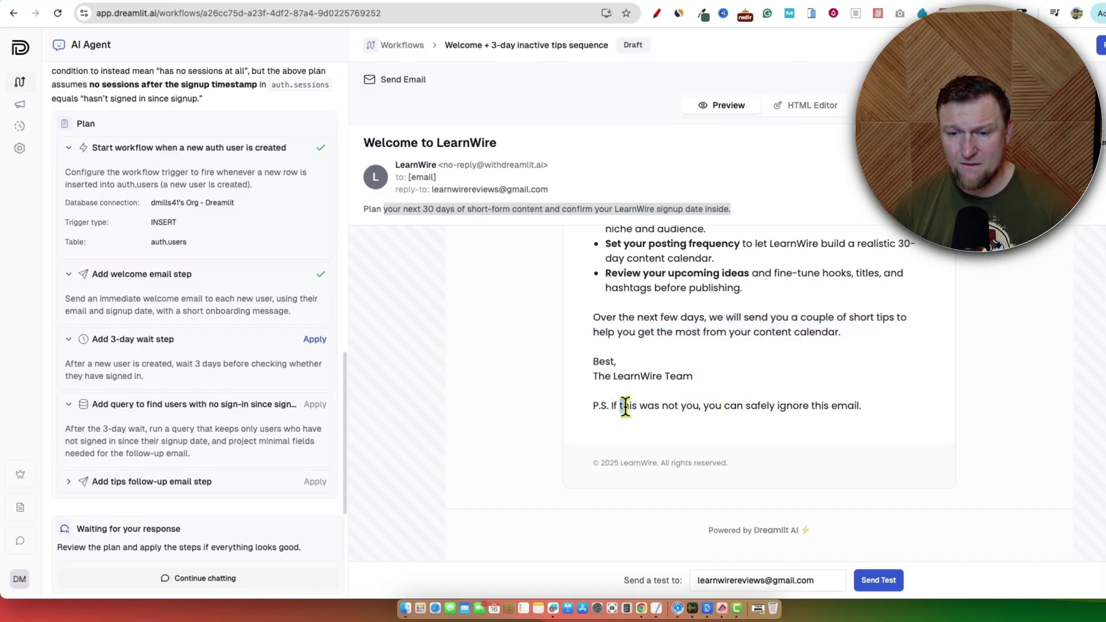
pyautogui.moveTo(625, 406); pyautogui.dragTo(899, 407)
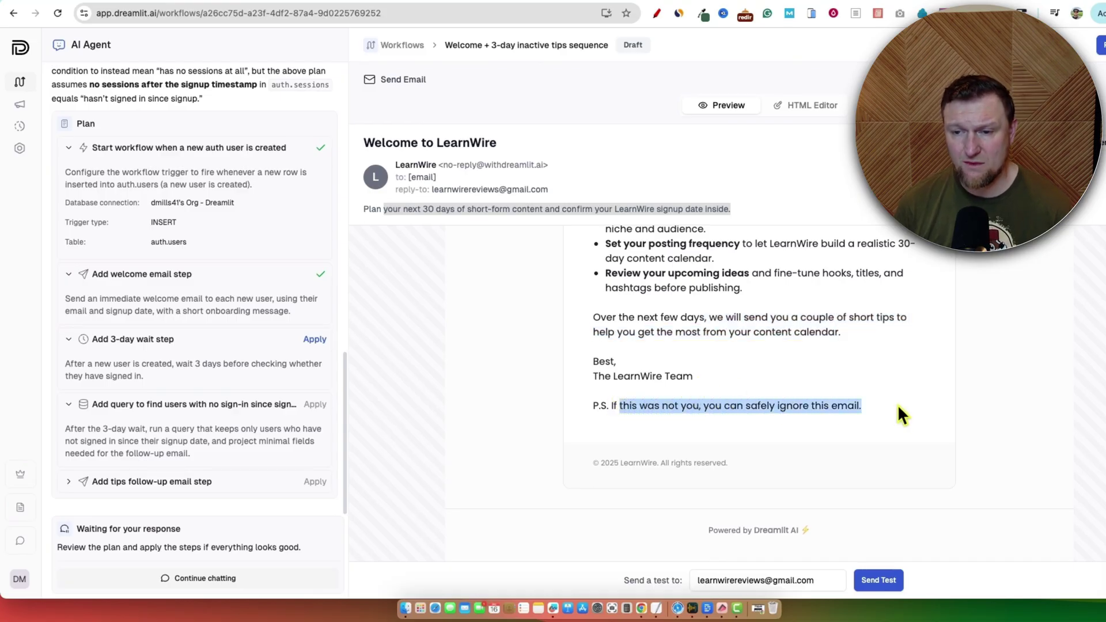
pyautogui.scroll(5, 1029, 316)
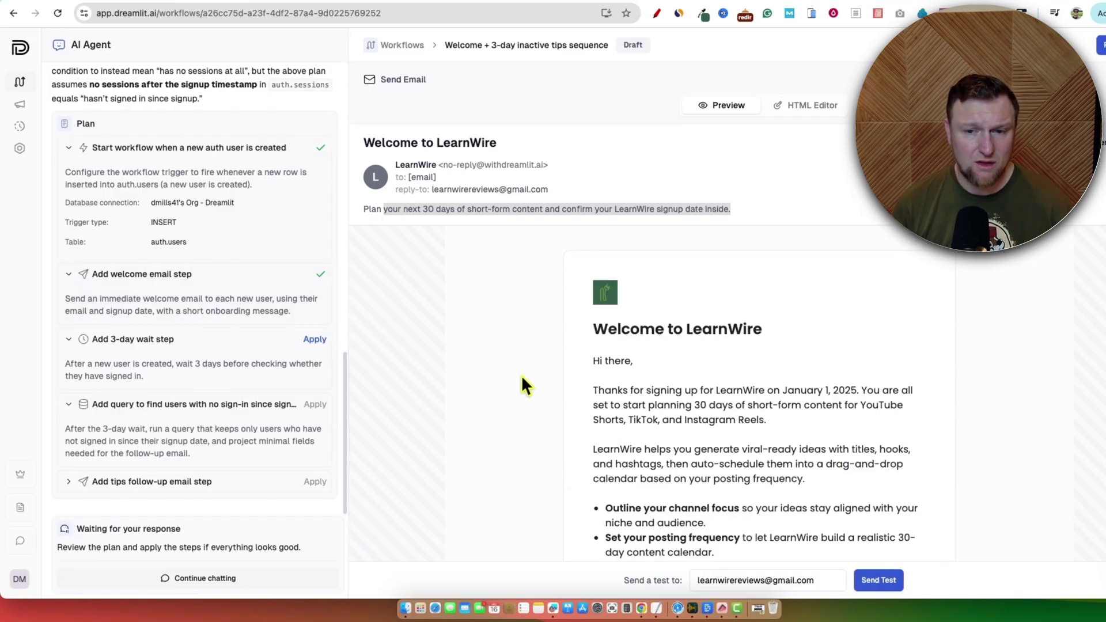
pyautogui.scroll(-3, 522, 378)
pyautogui.scroll(-1, 665, 367)
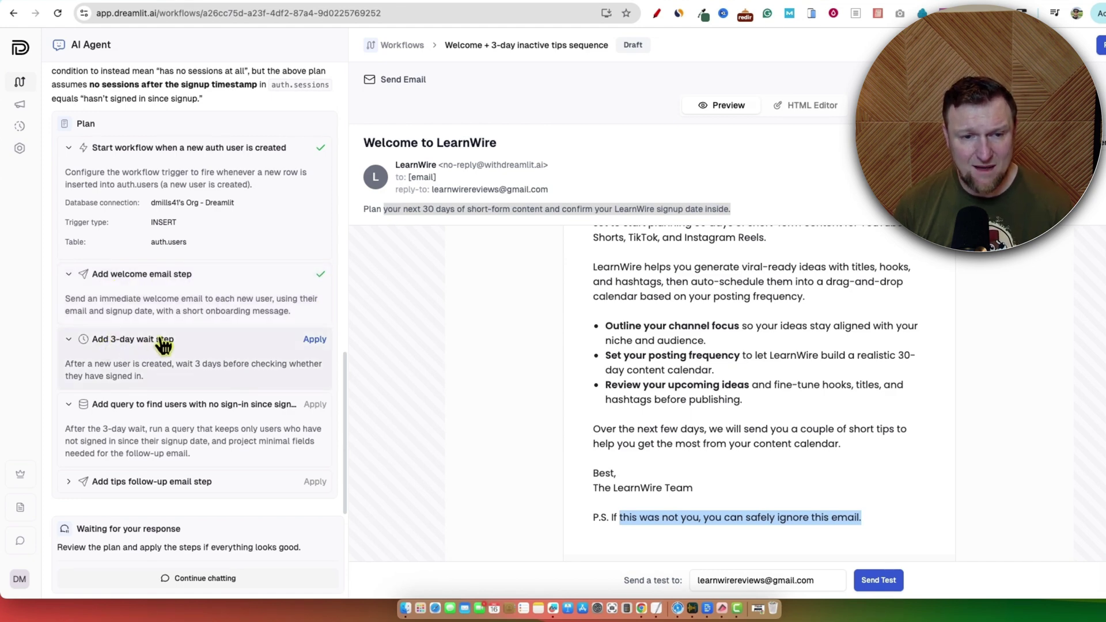
# - Apply the 'Add 3-day wait step' suggestion from the agent's plan
pyautogui.click(316, 341)
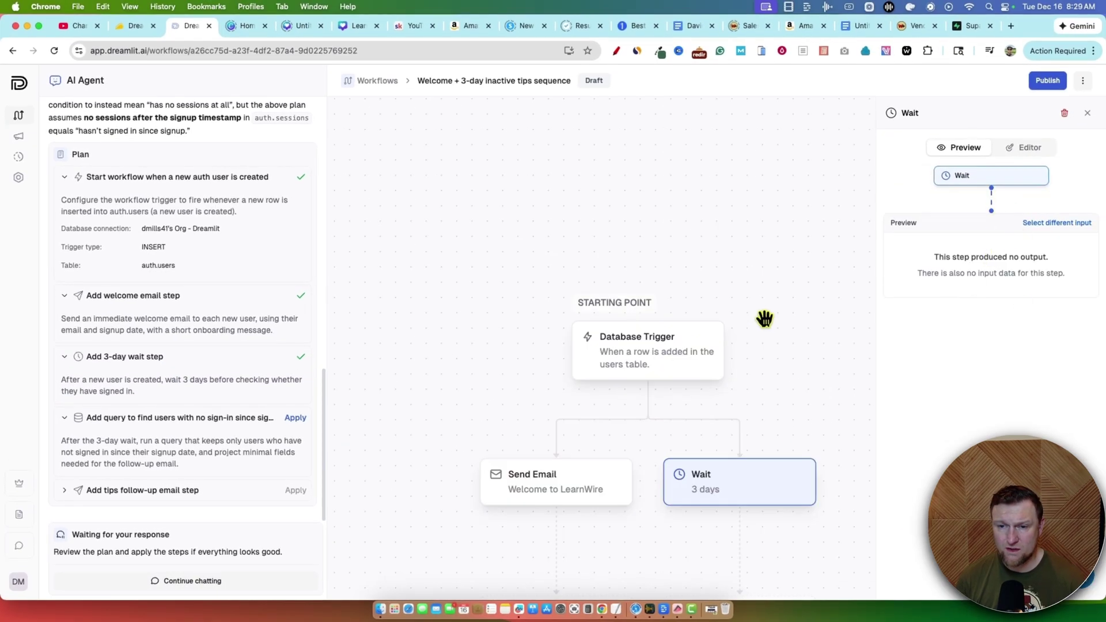
pyautogui.scroll(-4, 765, 317)
pyautogui.scroll(-2, 610, 447)
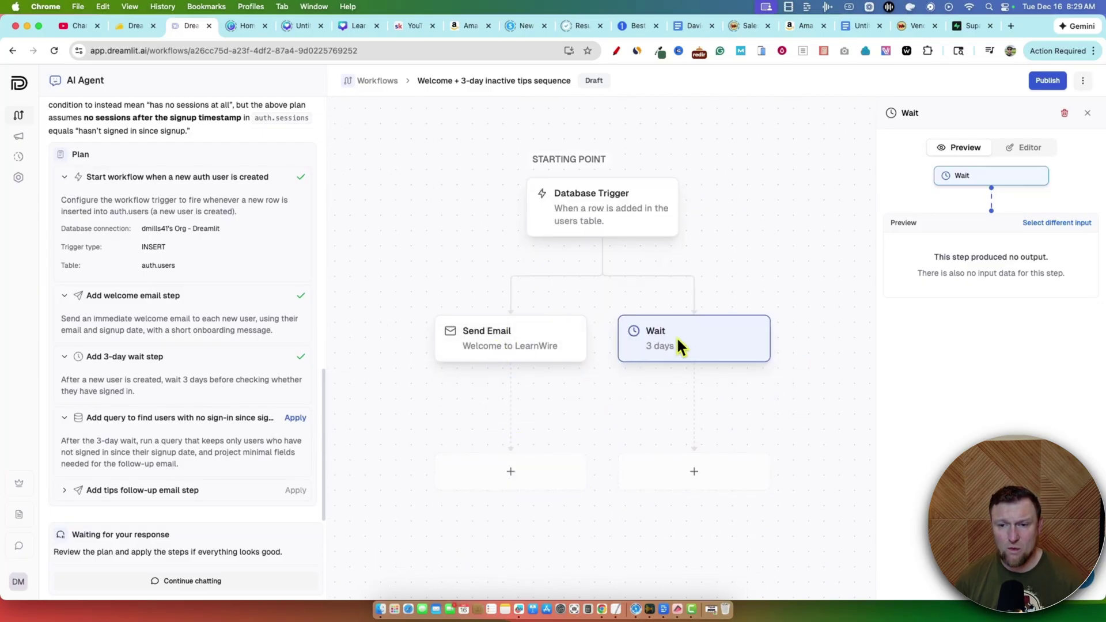
pyautogui.scroll(-2, 655, 407)
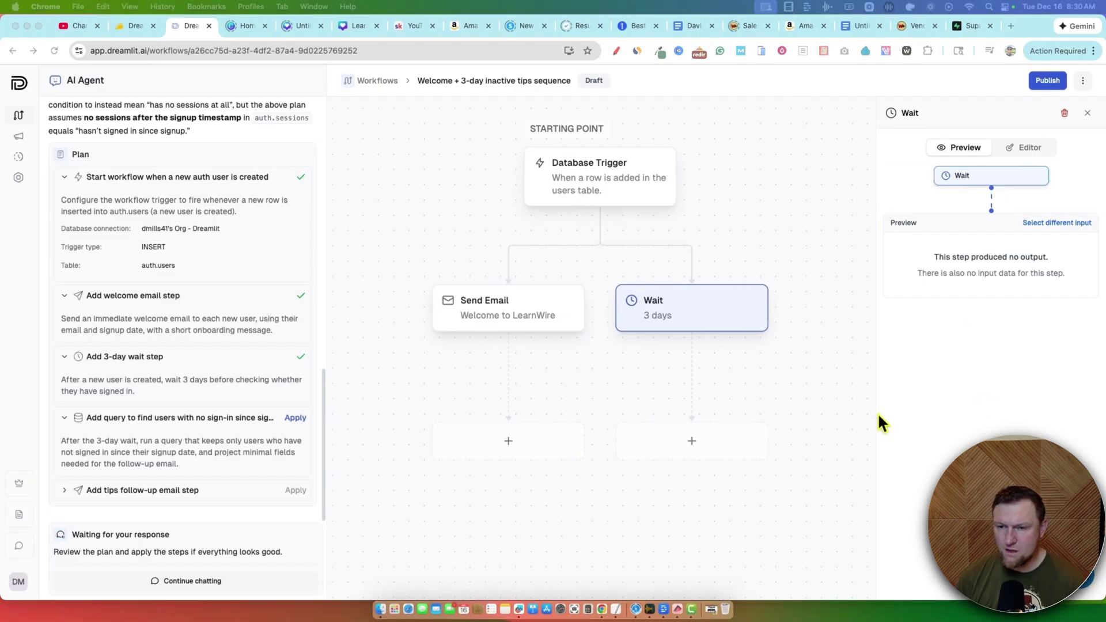
# - Check the Wait node's Editor tab and inspect the Welcome to LearnWire email node
pyautogui.click(1024, 148)
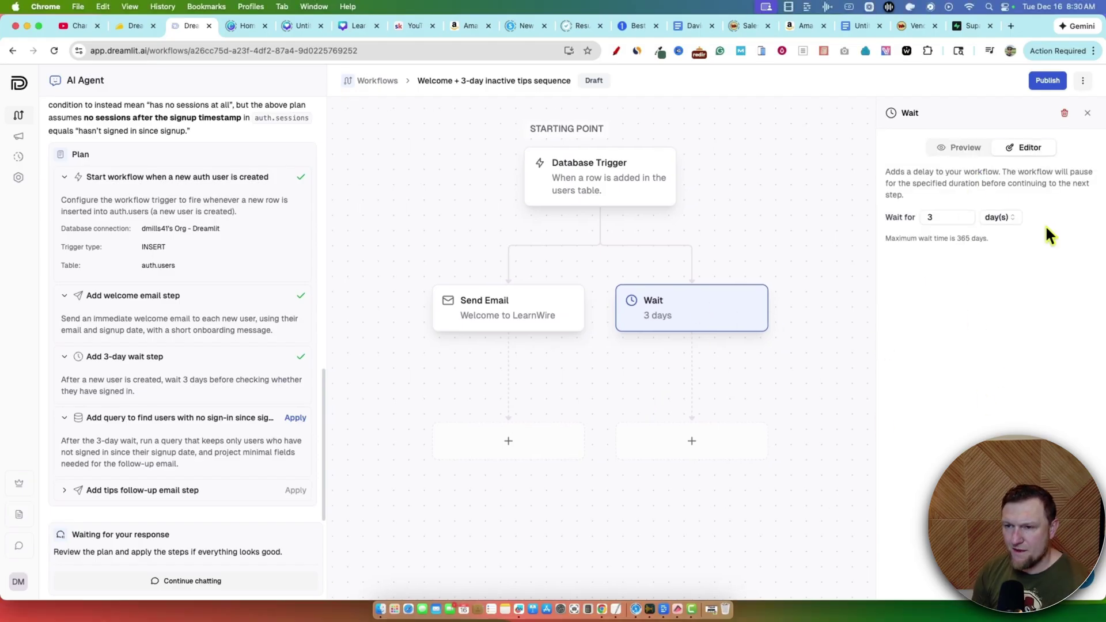
pyautogui.moveTo(919, 182); pyautogui.dragTo(997, 173)
pyautogui.click(974, 148)
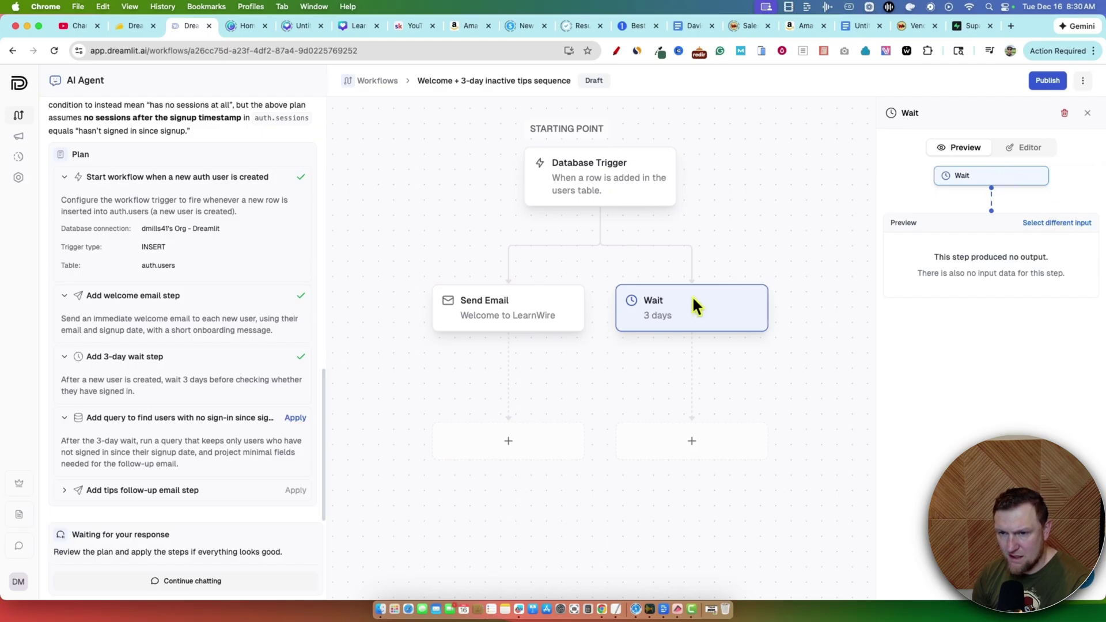
pyautogui.scroll(1, 686, 302)
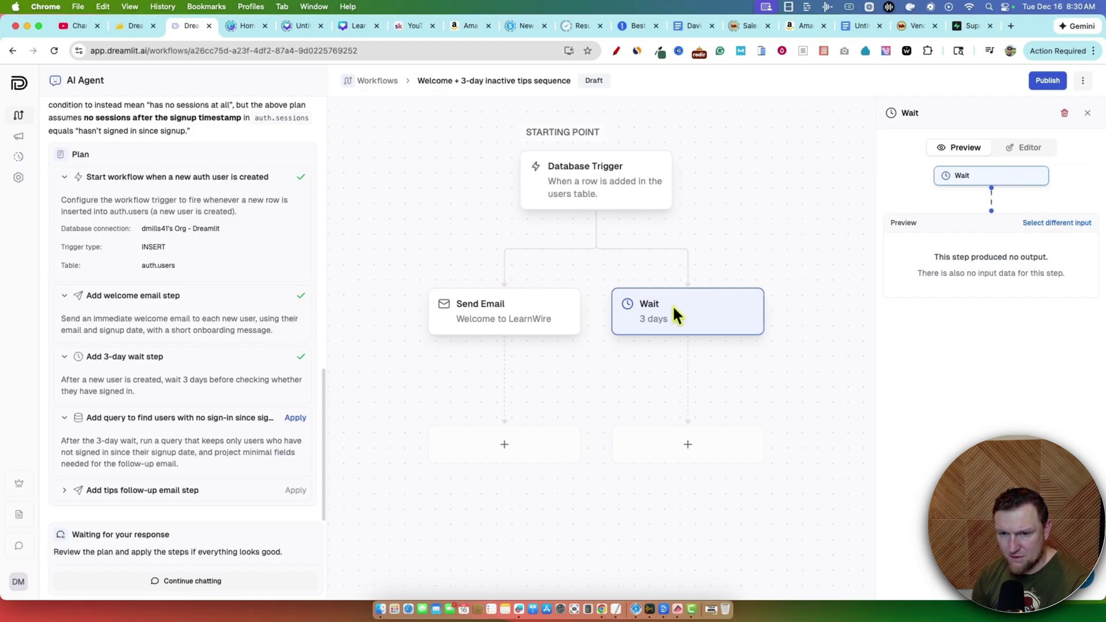
pyautogui.click(540, 309)
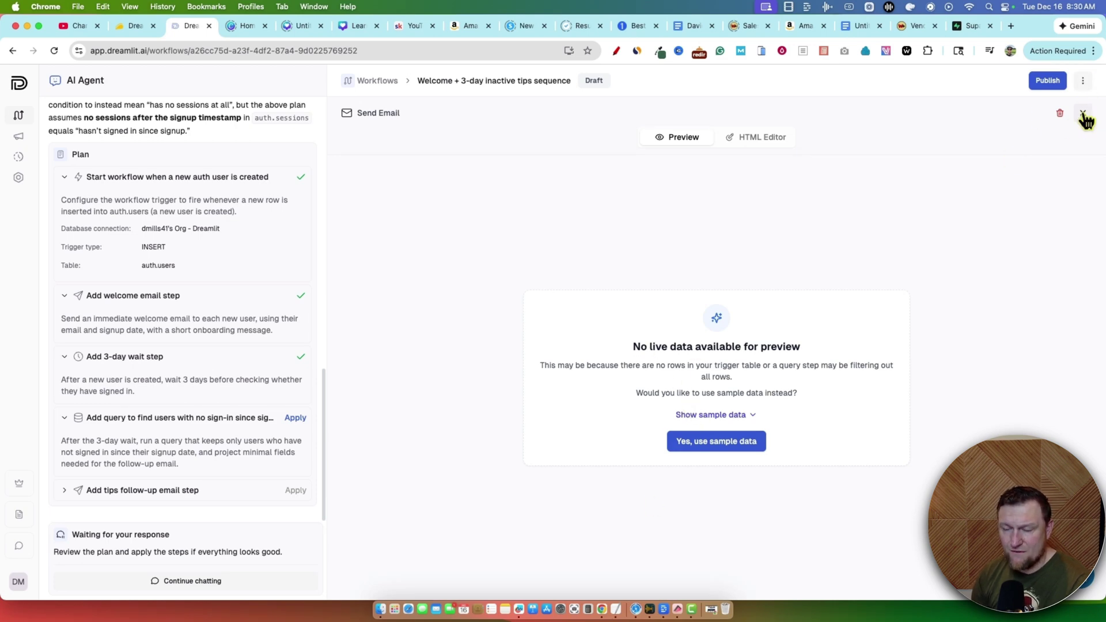
pyautogui.click(1084, 113)
pyautogui.click(678, 314)
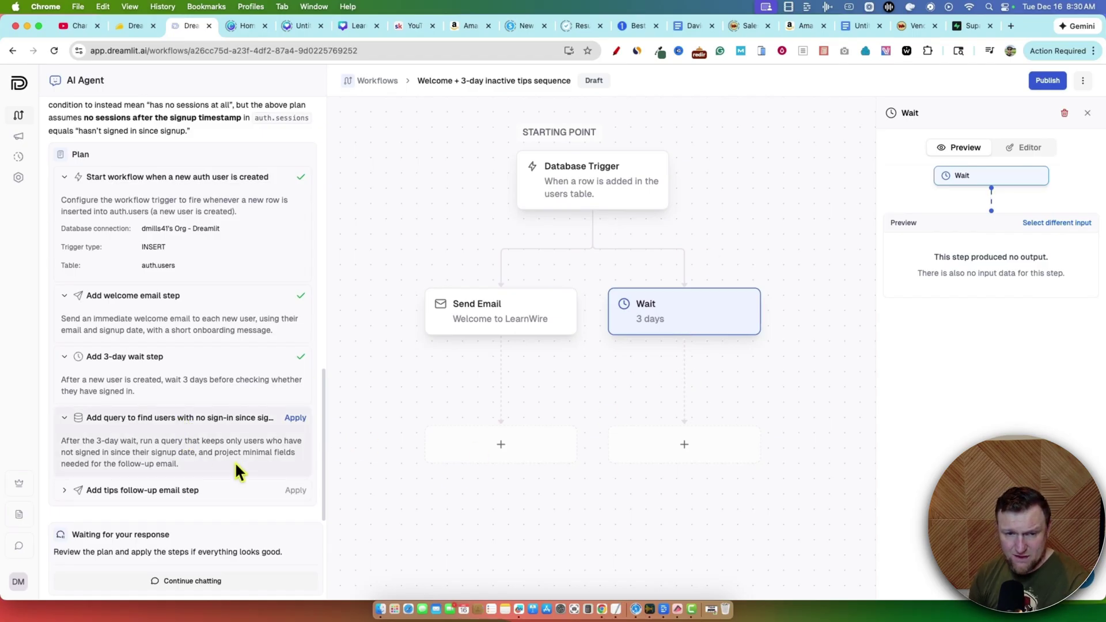
# - Apply the inactive-user Data Query step and the tips follow-up email step
pyautogui.click(296, 420)
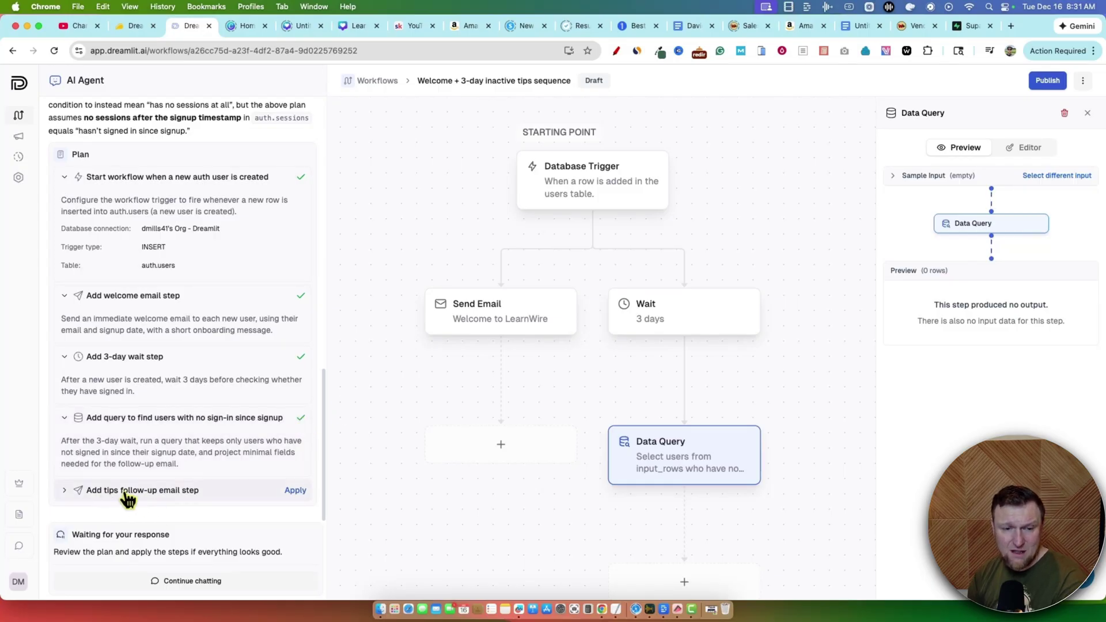
pyautogui.click(301, 494)
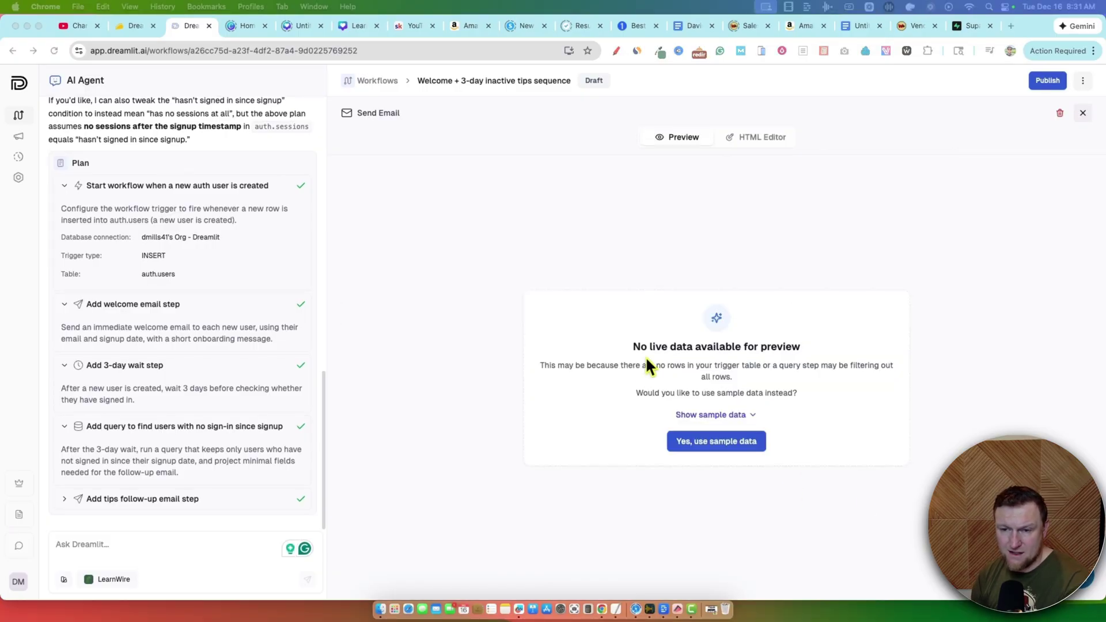
# - Render the tips email preview with sample data and read its signup-date and not-signed-in lines
pyautogui.click(729, 448)
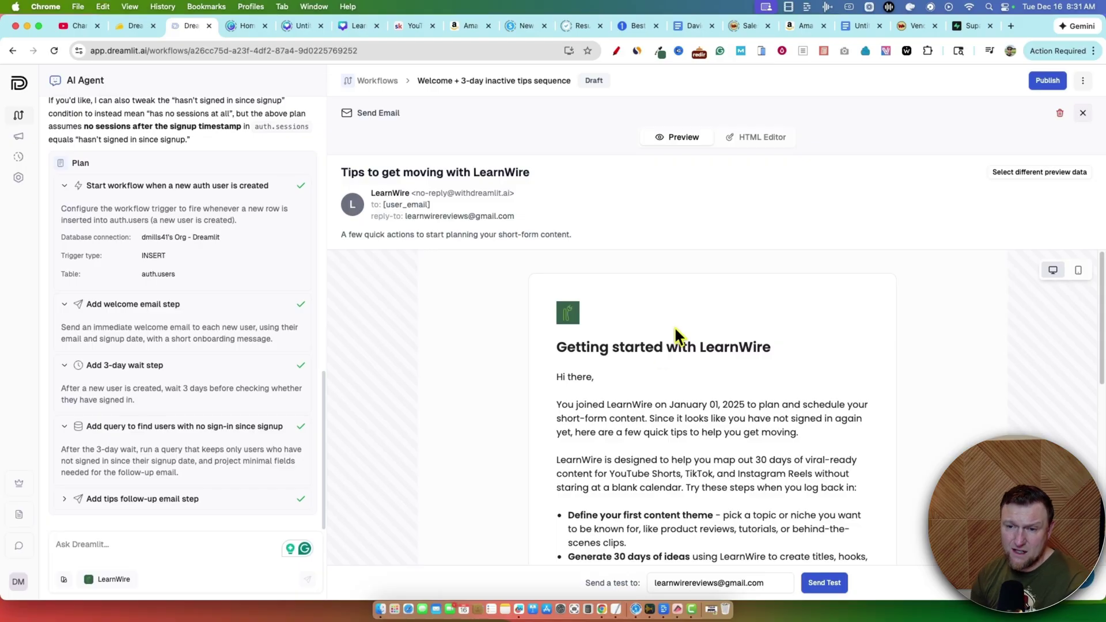
pyautogui.scroll(-1, 613, 397)
pyautogui.moveTo(660, 380); pyautogui.dragTo(840, 379)
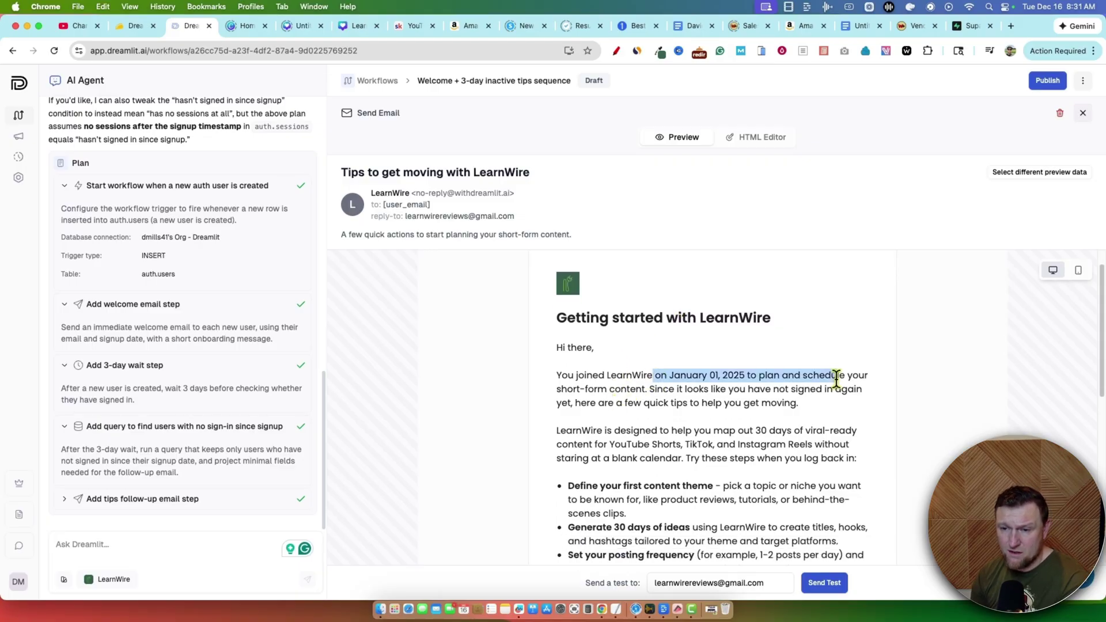
pyautogui.scroll(-1, 807, 378)
pyautogui.click(784, 375)
pyautogui.moveTo(658, 371); pyautogui.dragTo(801, 381)
pyautogui.scroll(-2, 751, 424)
pyautogui.click(630, 375)
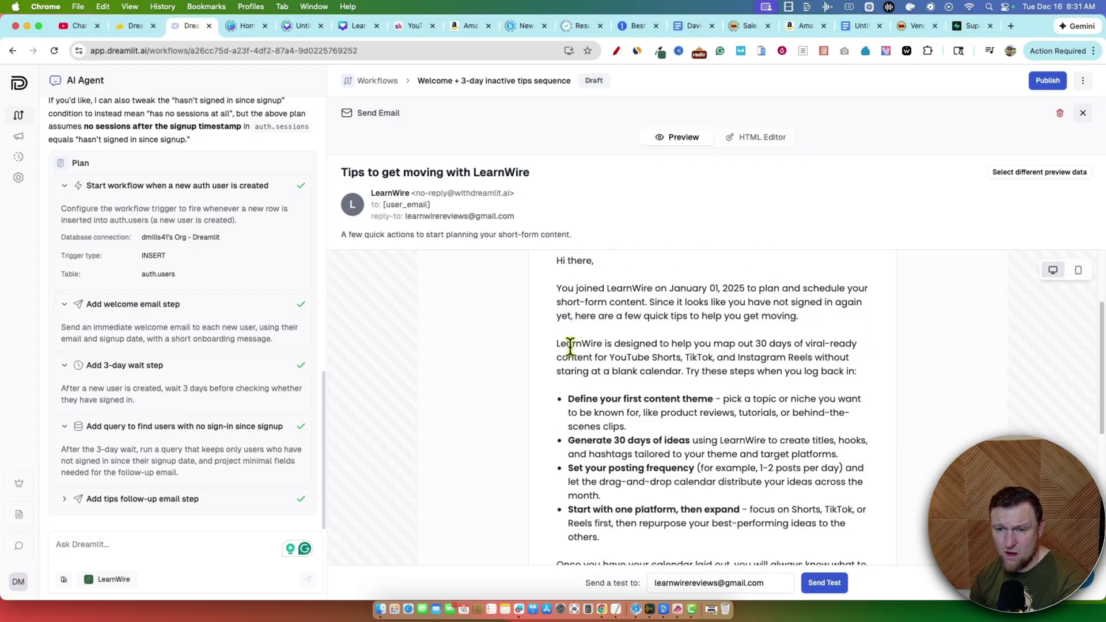
# - Read the rest of the tips email, including the closing paragraphs and P.S. line
pyautogui.moveTo(570, 346); pyautogui.dragTo(773, 400)
pyautogui.scroll(-1, 667, 397)
pyautogui.click(667, 398)
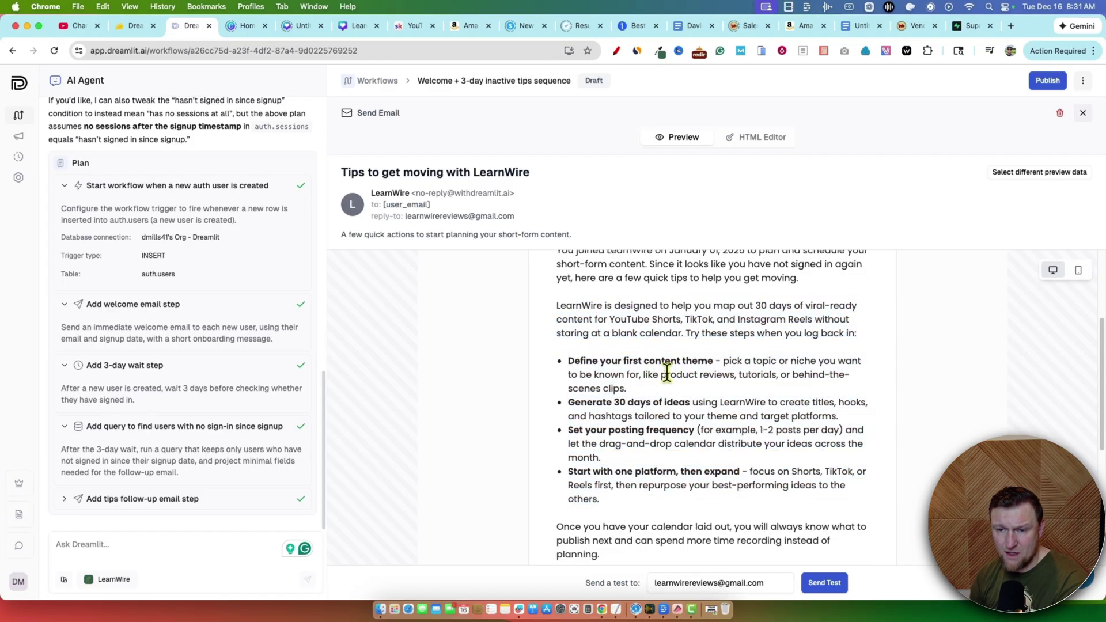
pyautogui.scroll(-5, 624, 375)
pyautogui.scroll(2, 627, 396)
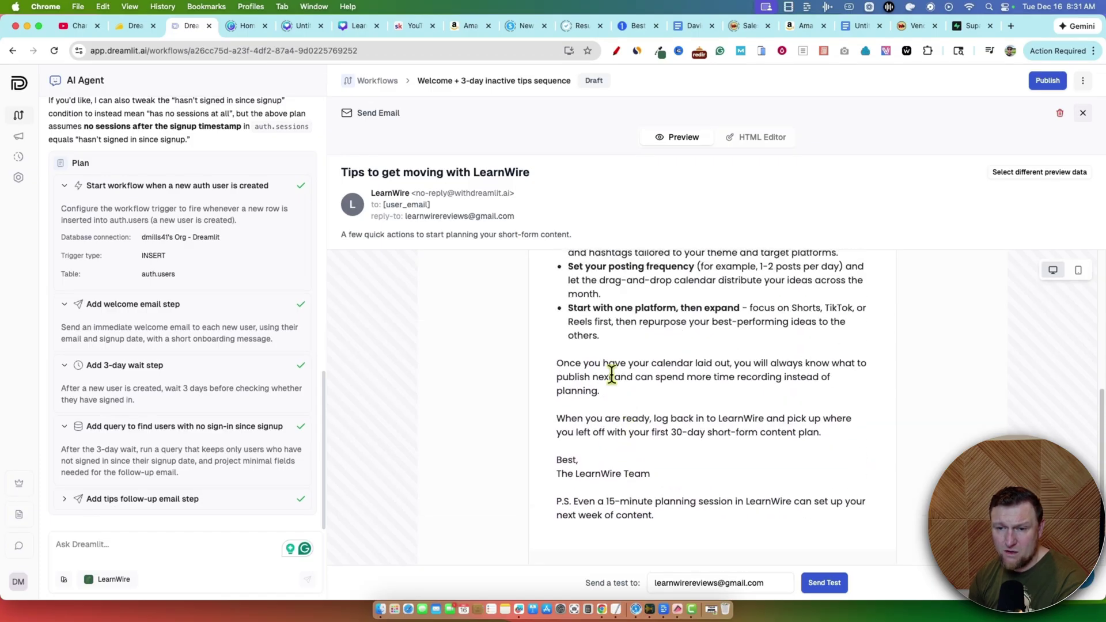
pyautogui.moveTo(570, 364); pyautogui.dragTo(870, 412)
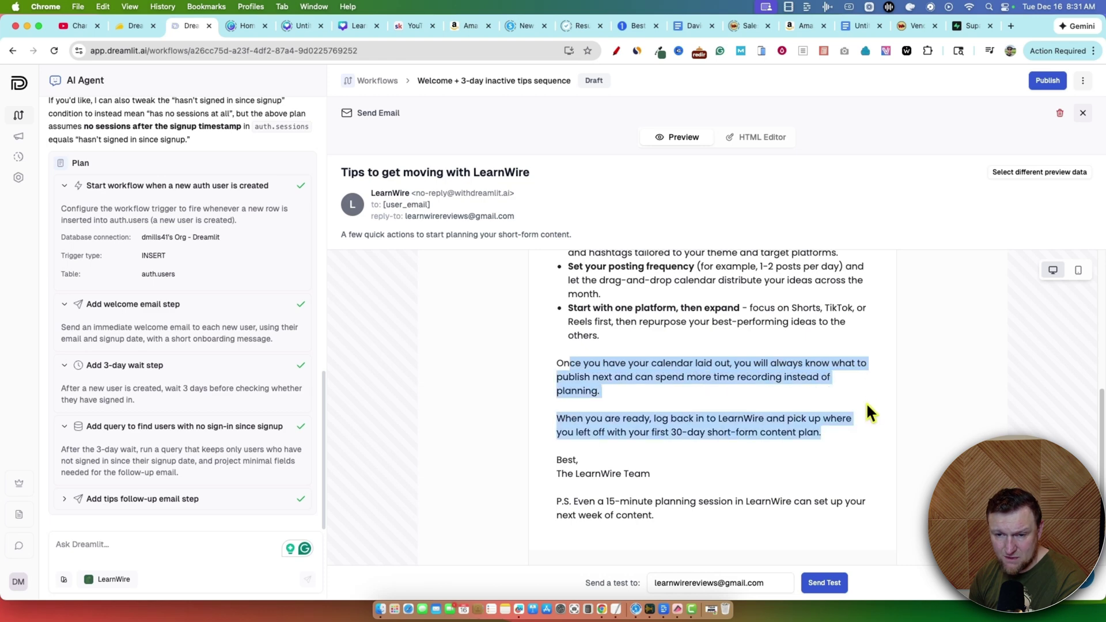
pyautogui.scroll(-1, 756, 459)
pyautogui.click(755, 465)
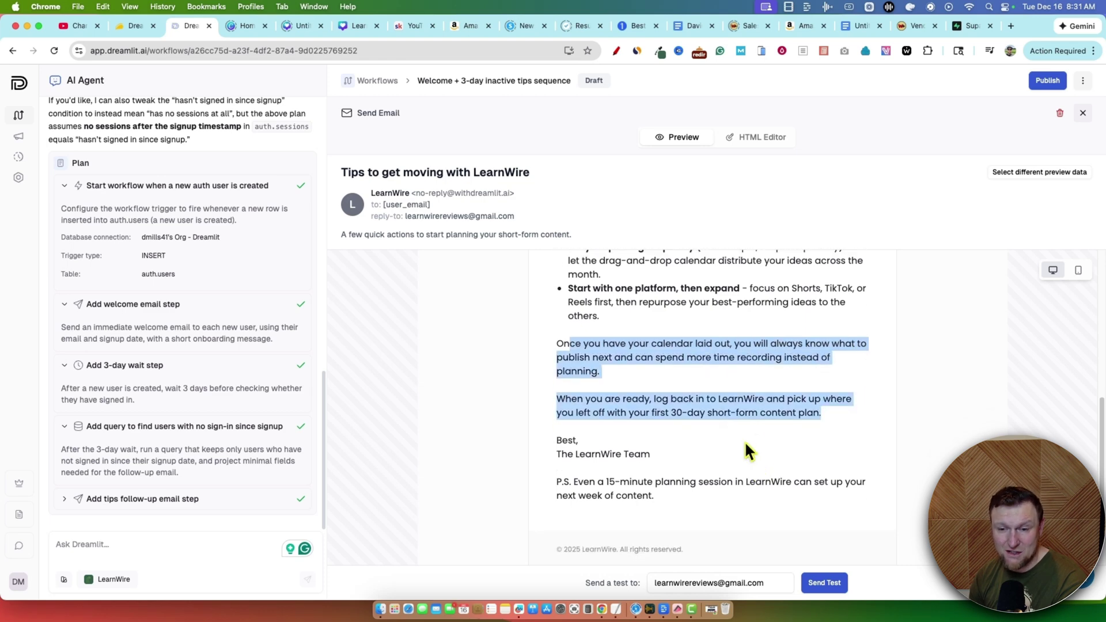
pyautogui.moveTo(583, 483); pyautogui.dragTo(822, 583)
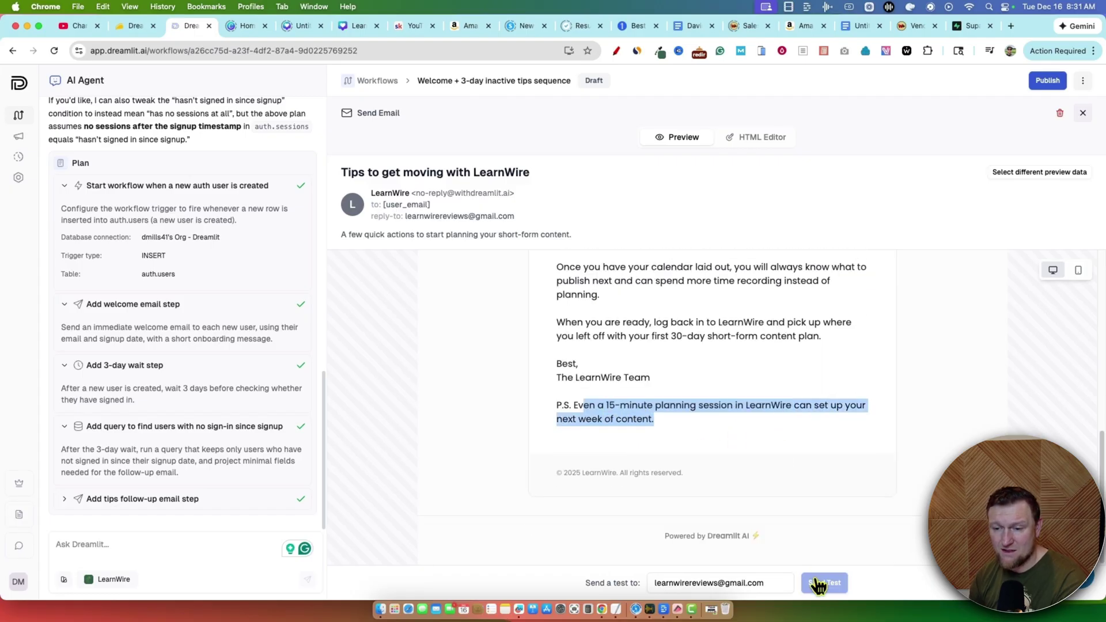
# - Start publishing the workflow and set it to publish as sandboxed
pyautogui.click(1048, 80)
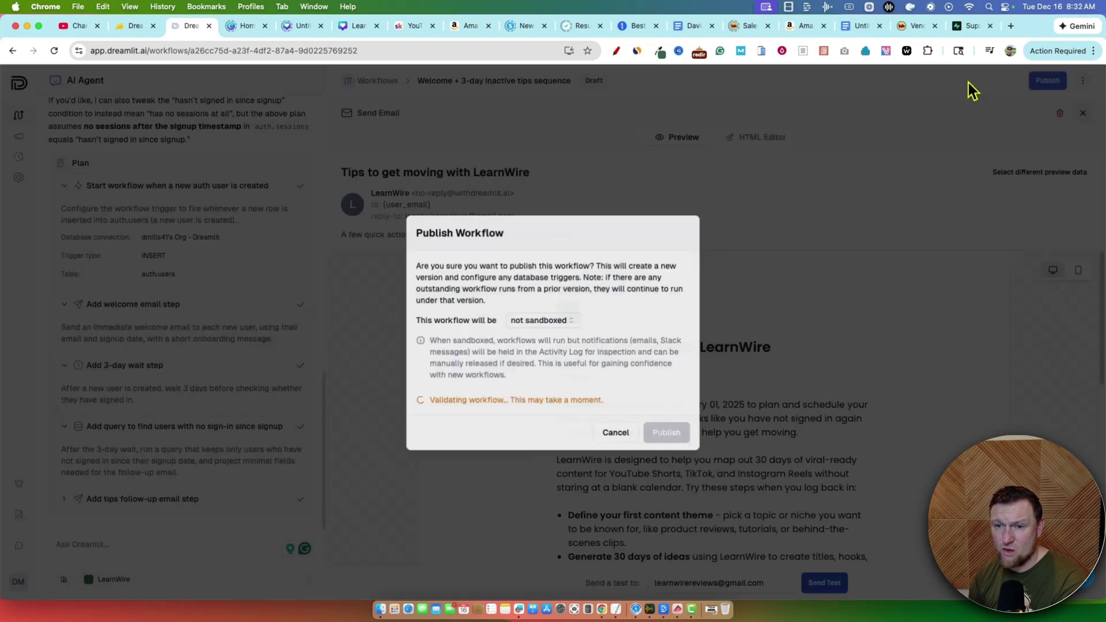
pyautogui.moveTo(435, 232); pyautogui.dragTo(496, 321)
pyautogui.click(590, 326)
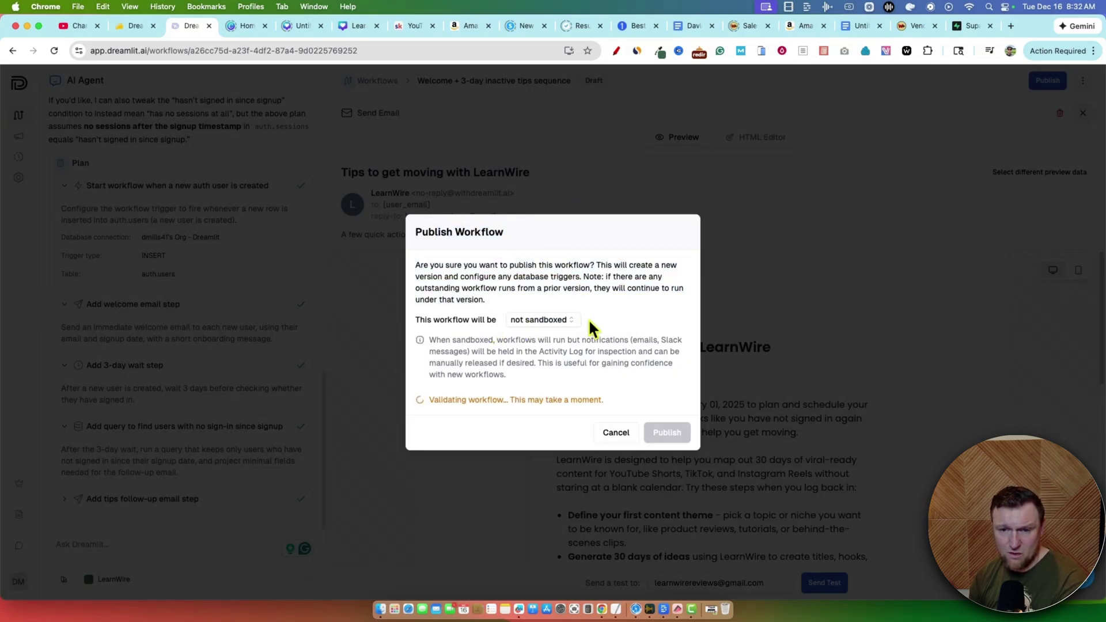
pyautogui.click(573, 321)
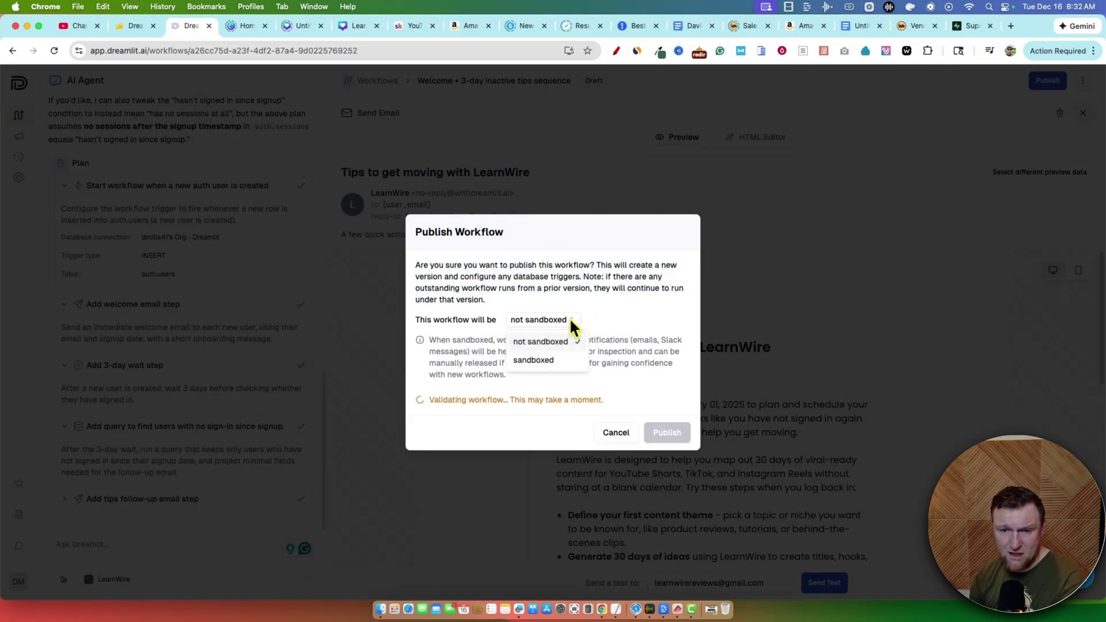
pyautogui.click(531, 359)
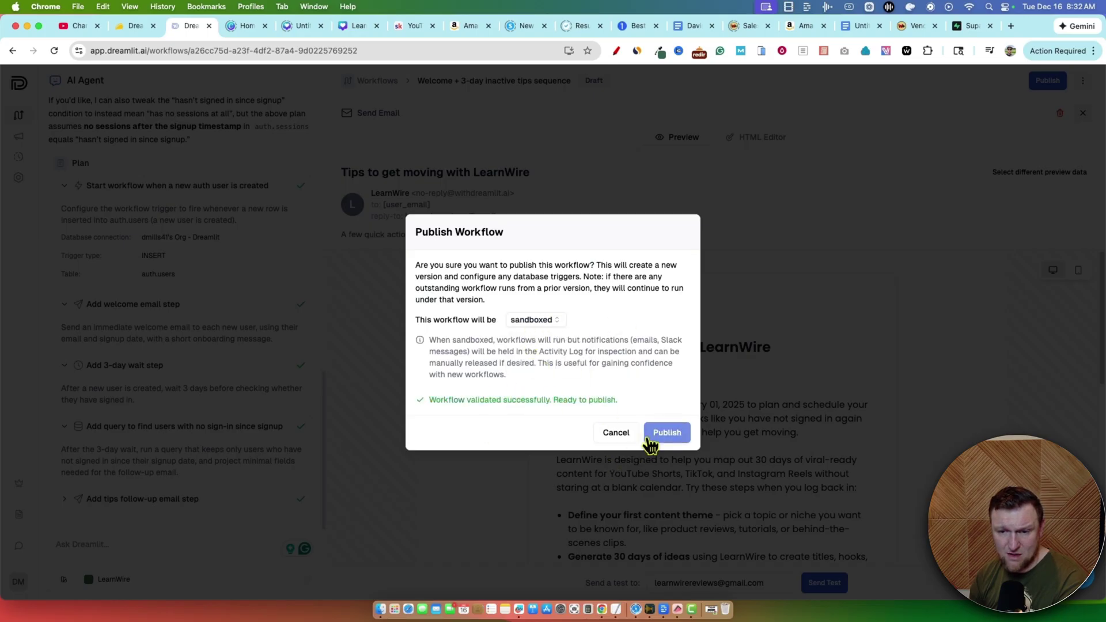
pyautogui.moveTo(454, 399); pyautogui.dragTo(662, 440)
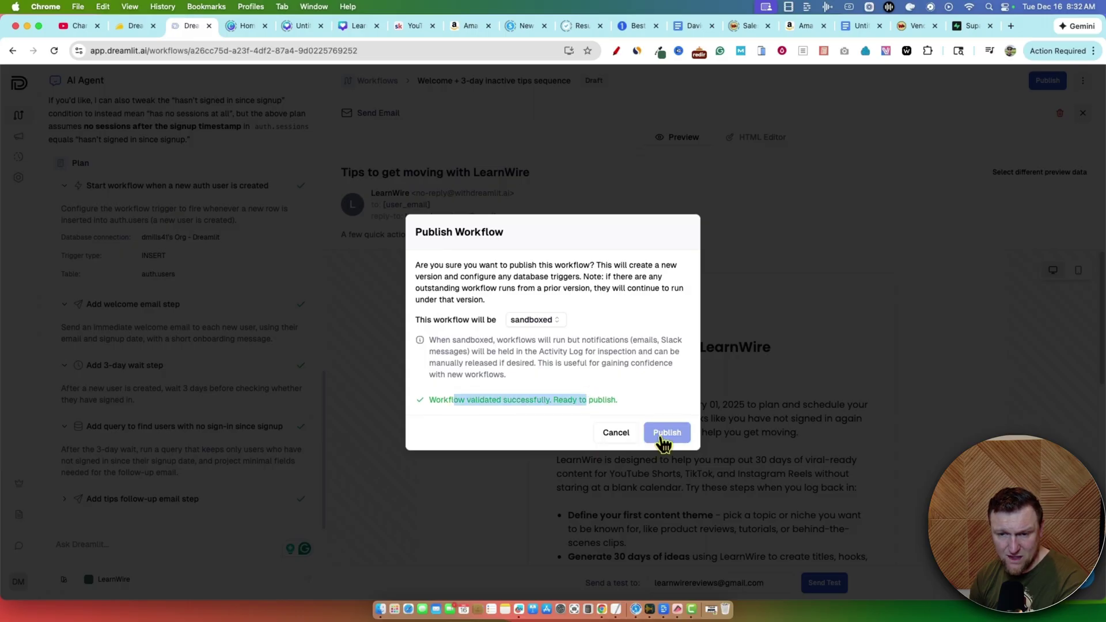